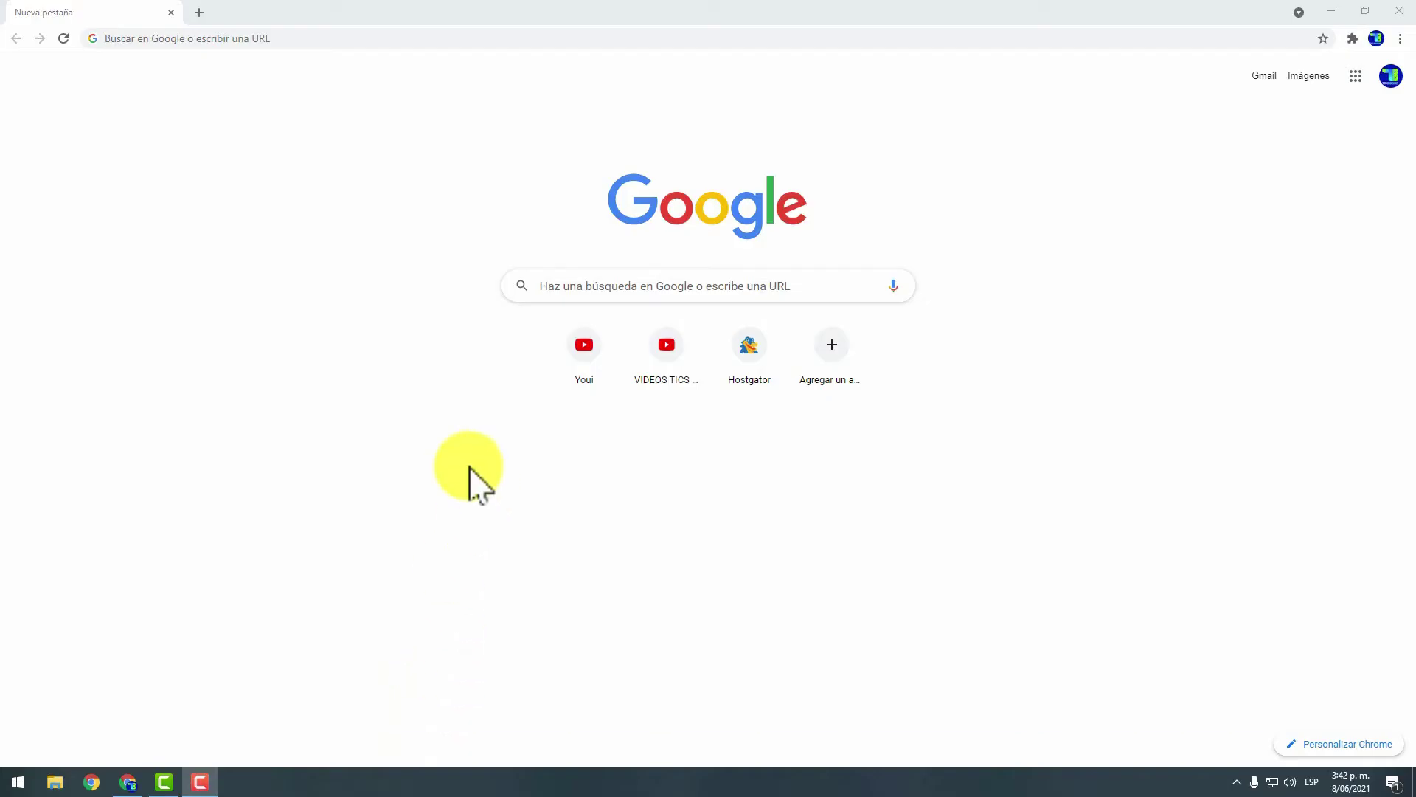
# Search Google for 'emaze' from the Chrome address bar.
pyautogui.click(230, 45)
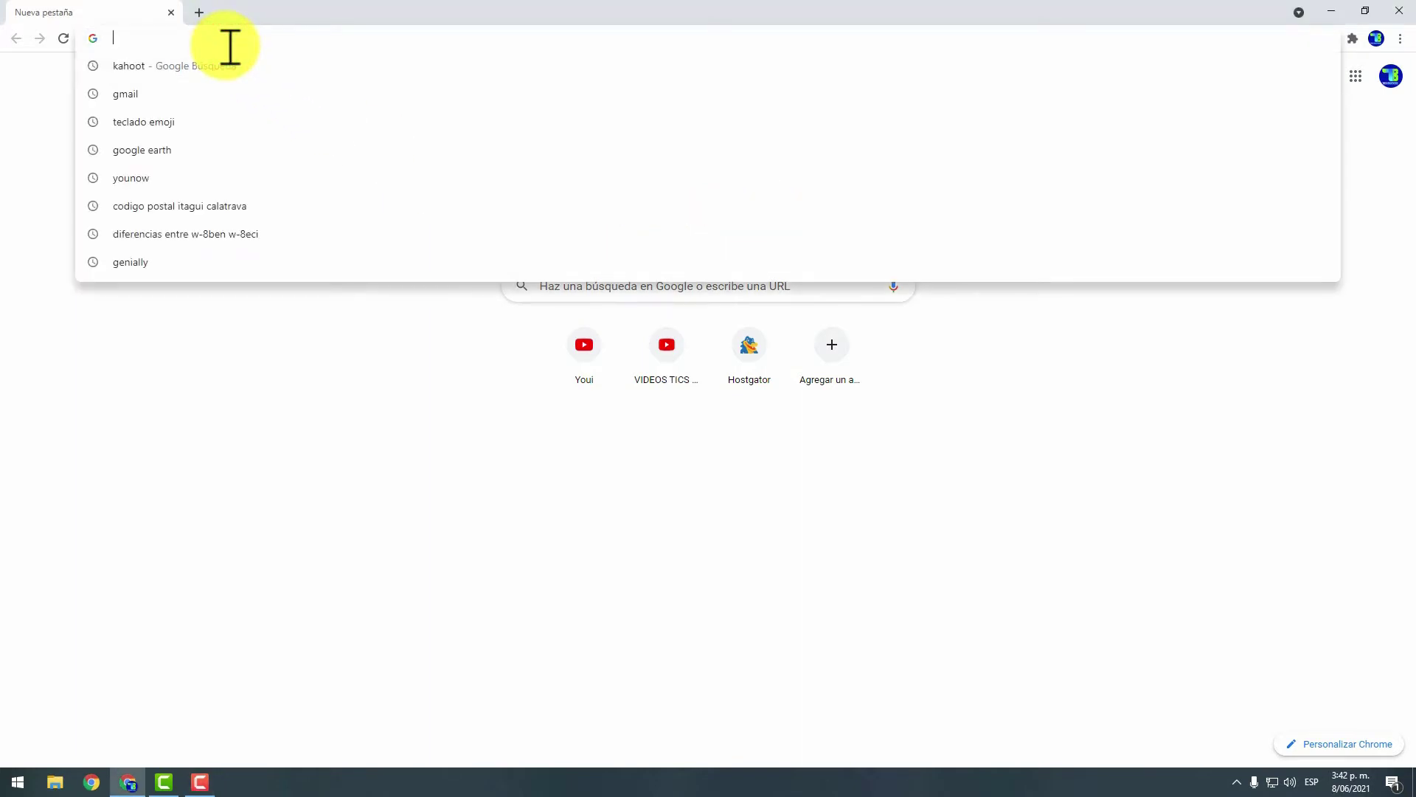
pyautogui.write('emaze')
pyautogui.press('Return')
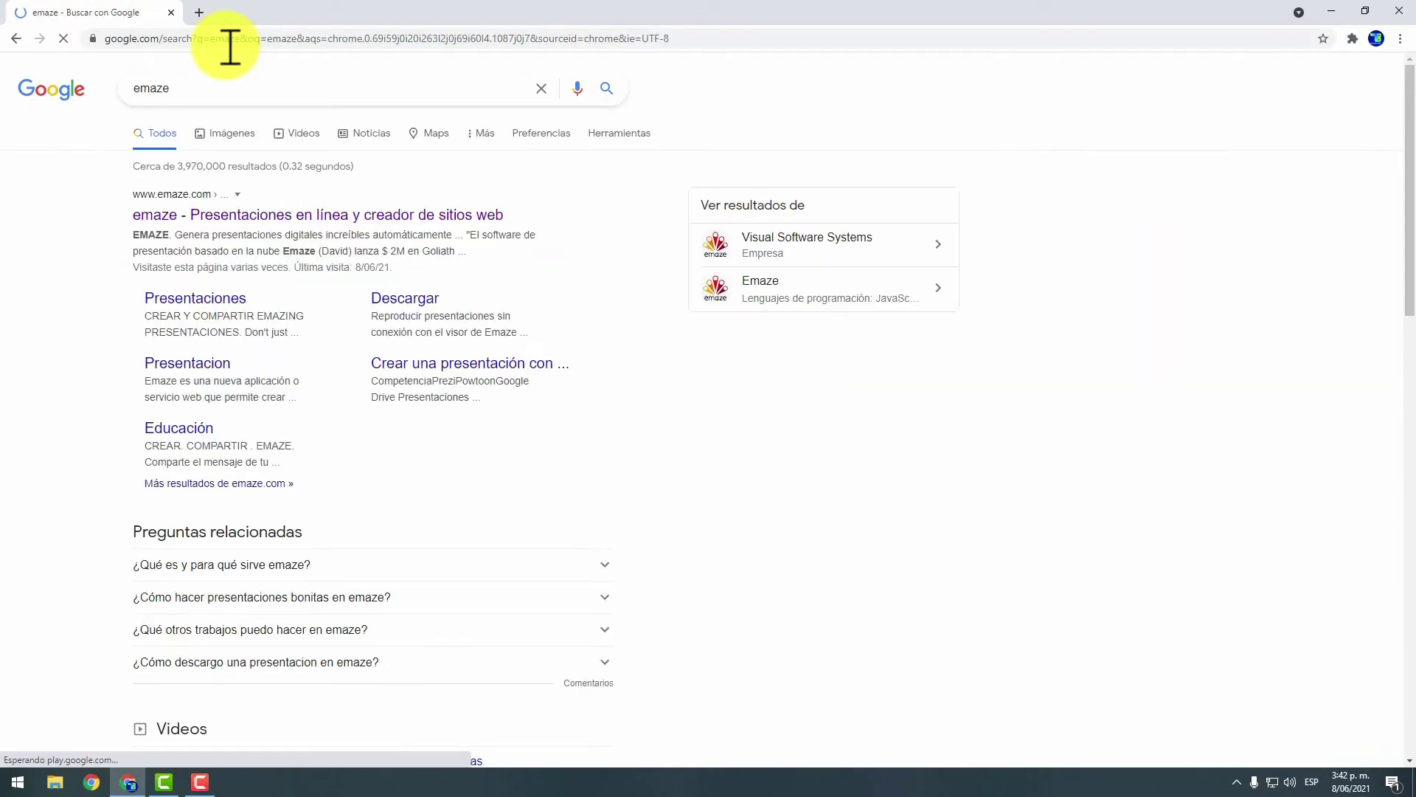
# Open the emaze site and register with a Google account, granting it access.
pyautogui.click(261, 212)
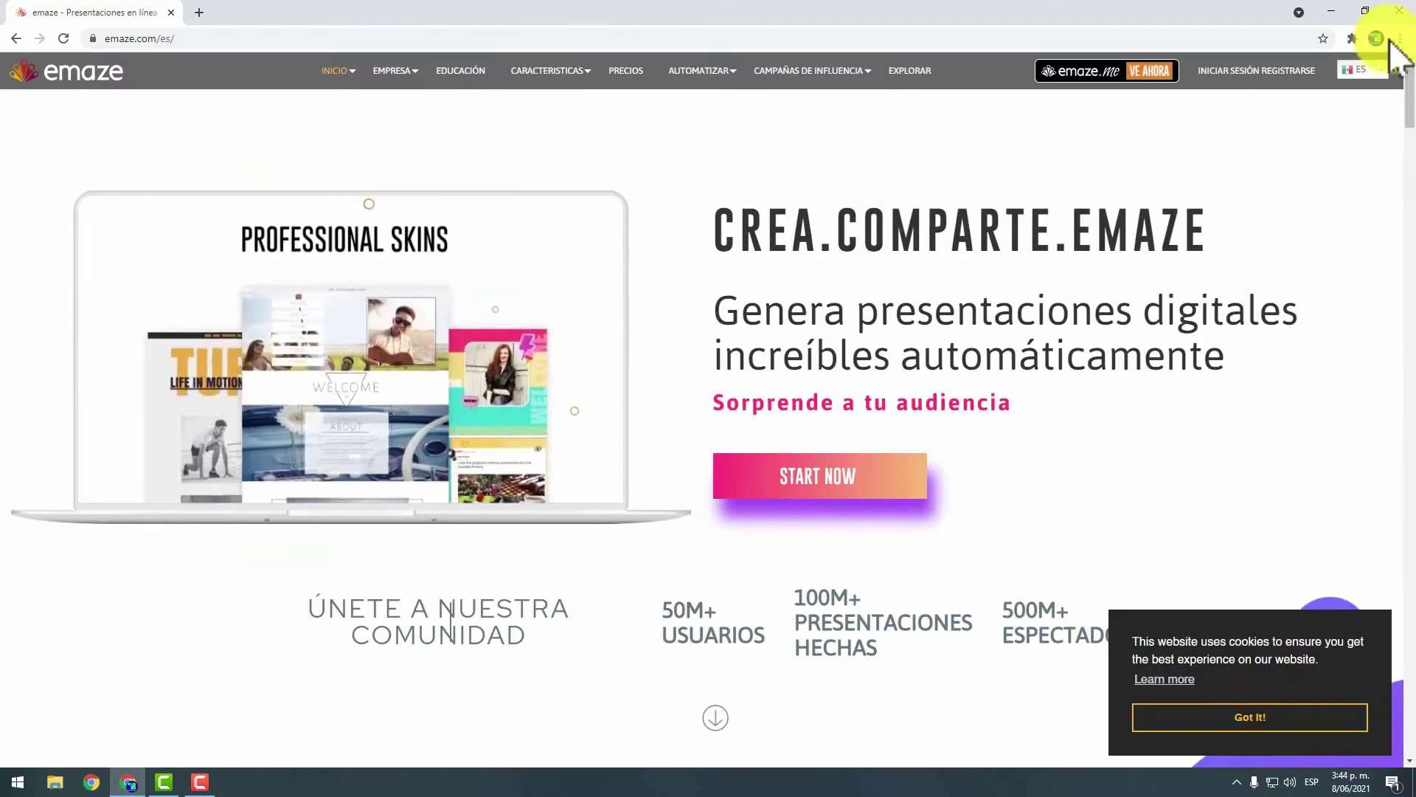
pyautogui.click(1233, 65)
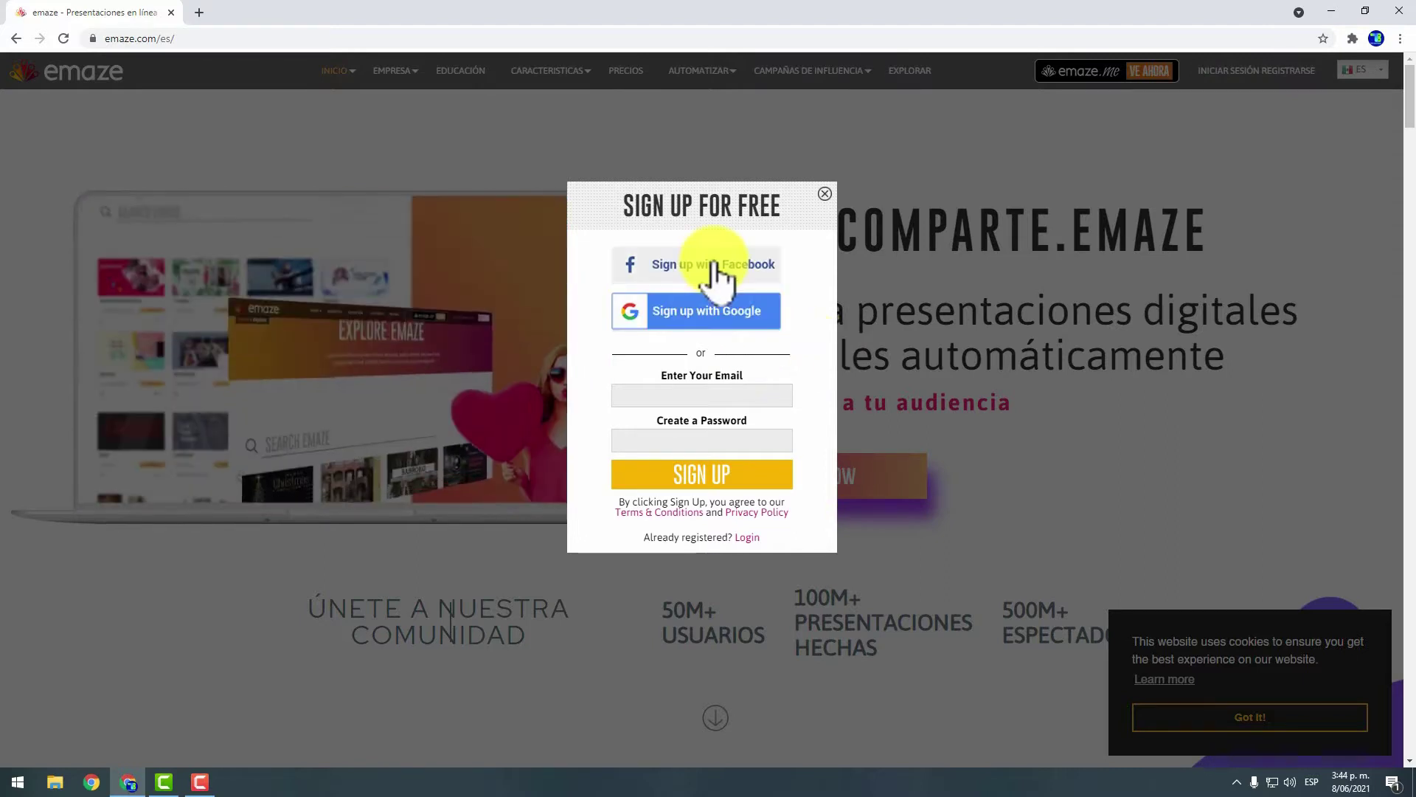
pyautogui.click(704, 398)
pyautogui.click(791, 366)
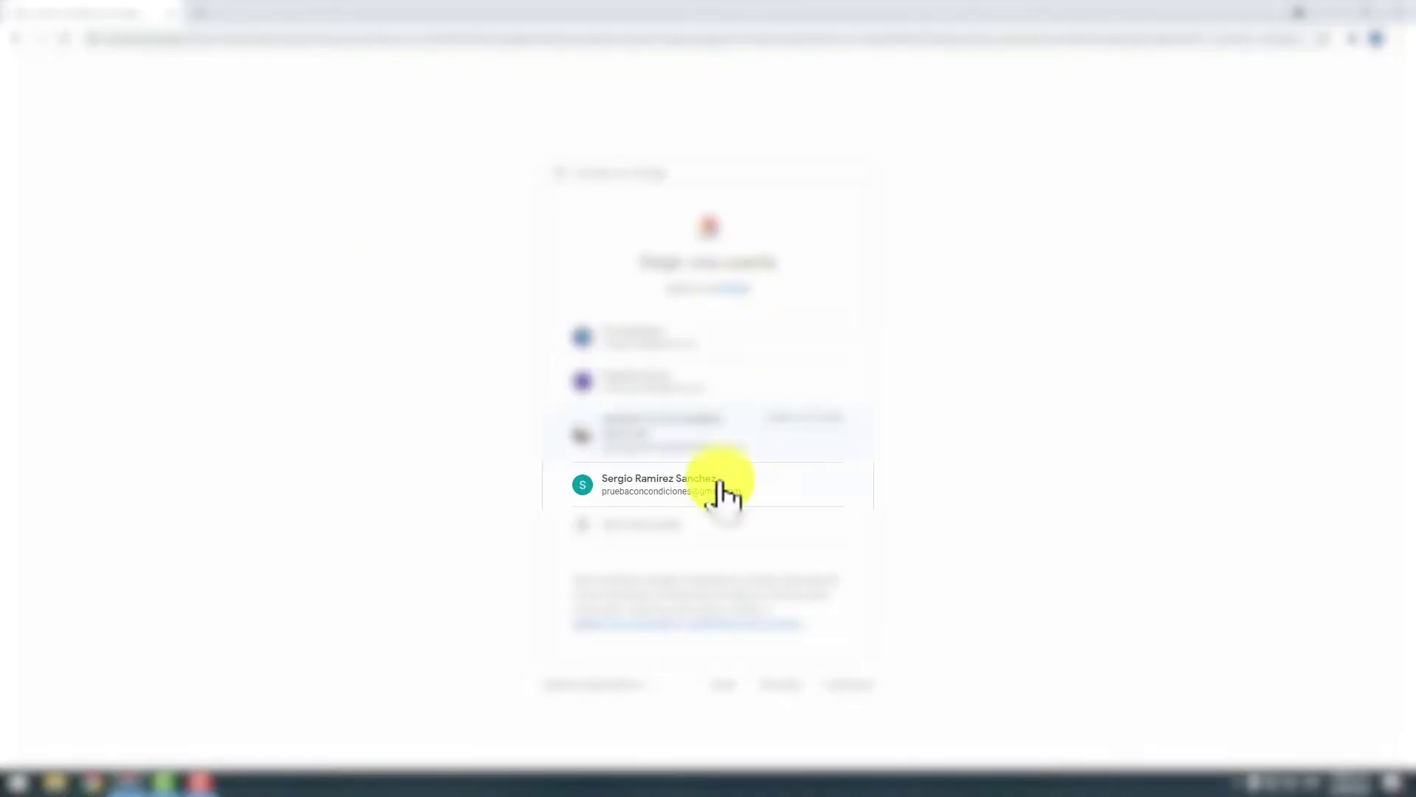
pyautogui.click(718, 481)
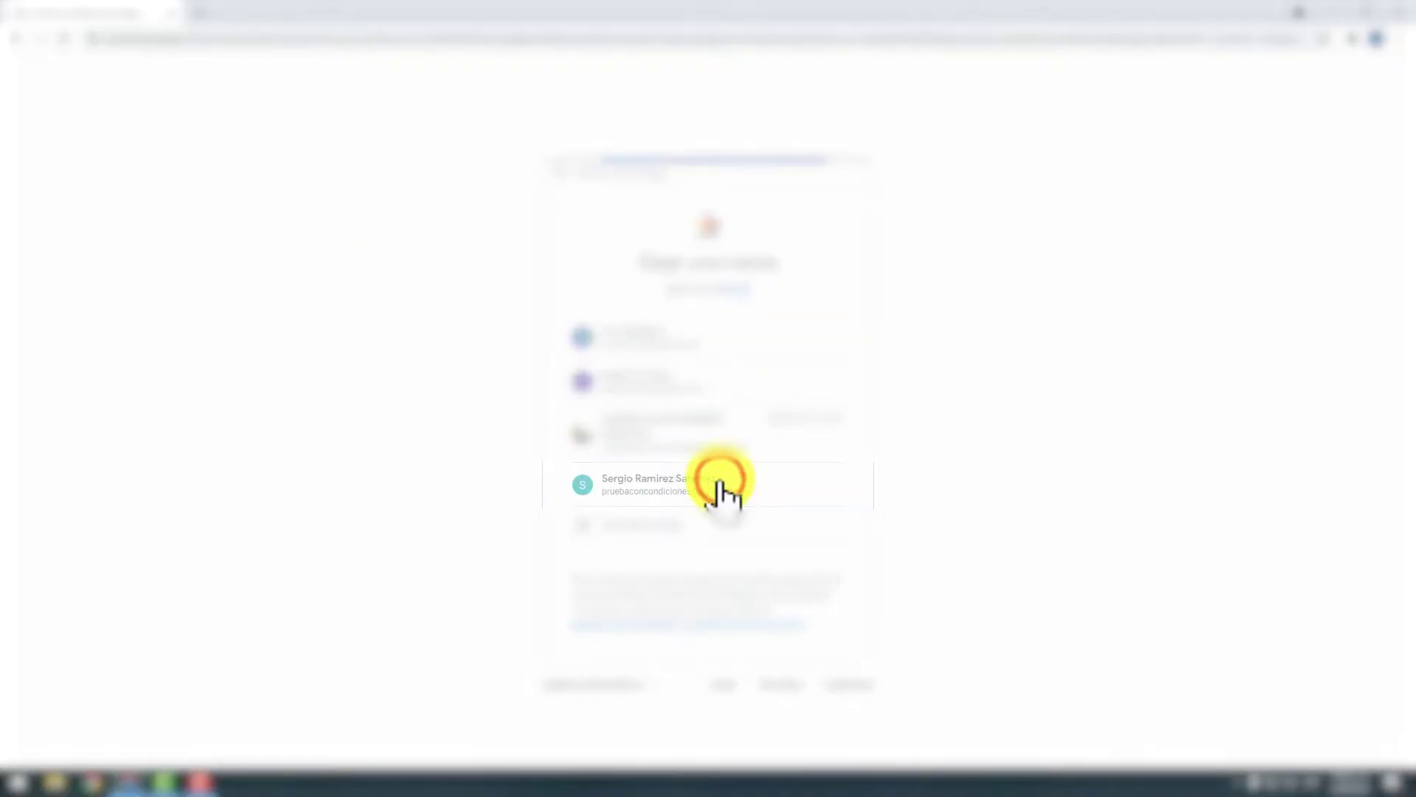
pyautogui.click(786, 639)
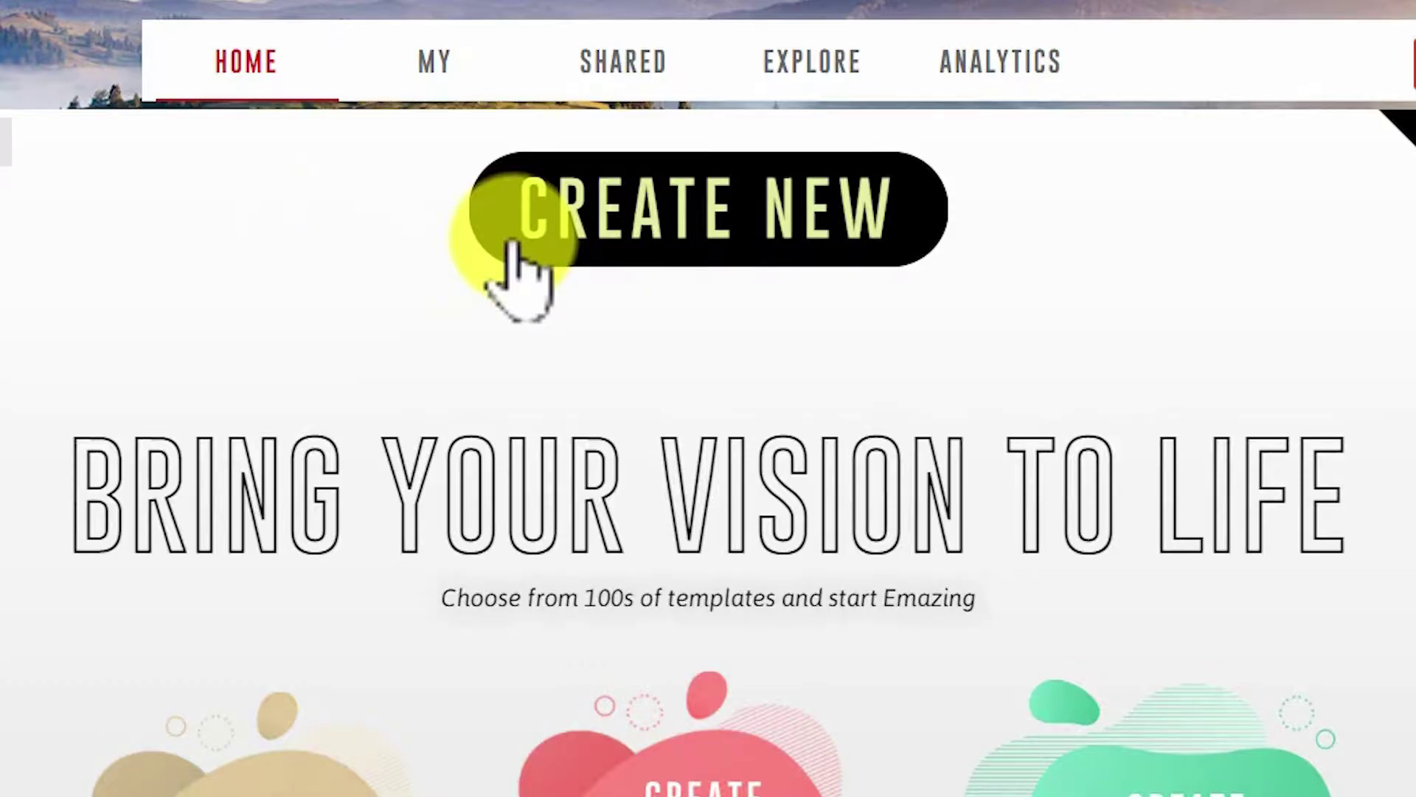
# Start a new presentation and browse the list of templates.
pyautogui.click(509, 244)
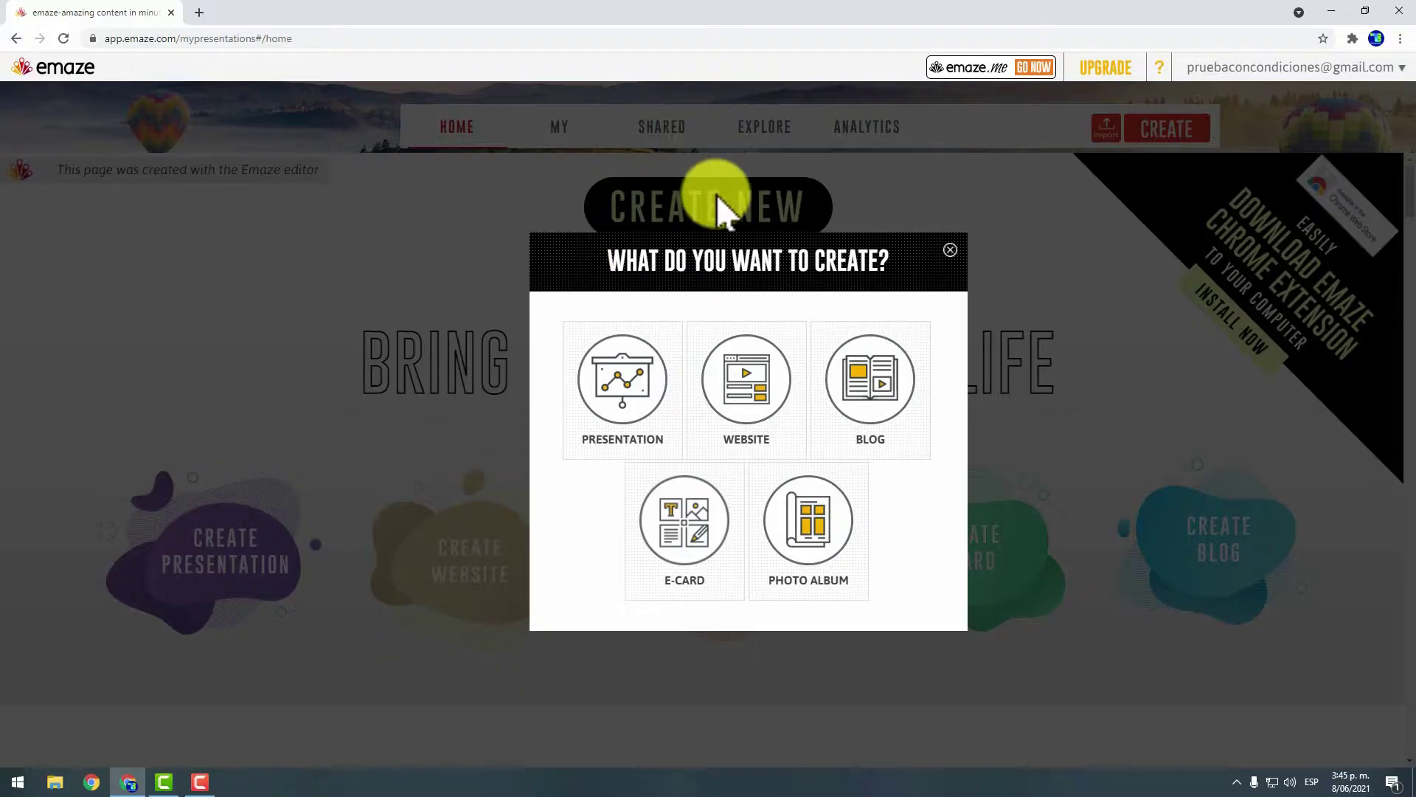
pyautogui.click(612, 385)
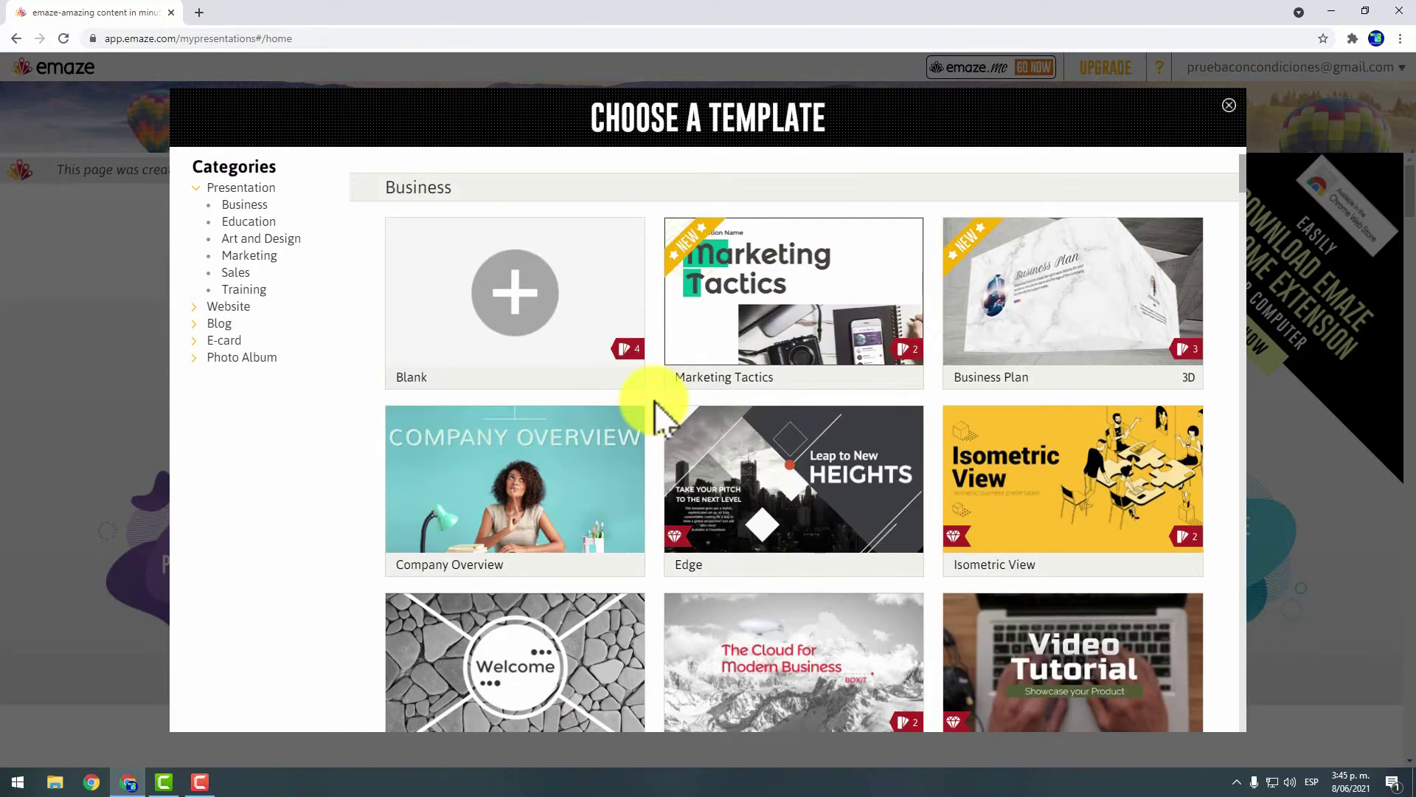
pyautogui.scroll(-2, 657, 411)
pyautogui.scroll(-2, 657, 411)
pyautogui.scroll(-2, 657, 411)
pyautogui.scroll(7, 657, 411)
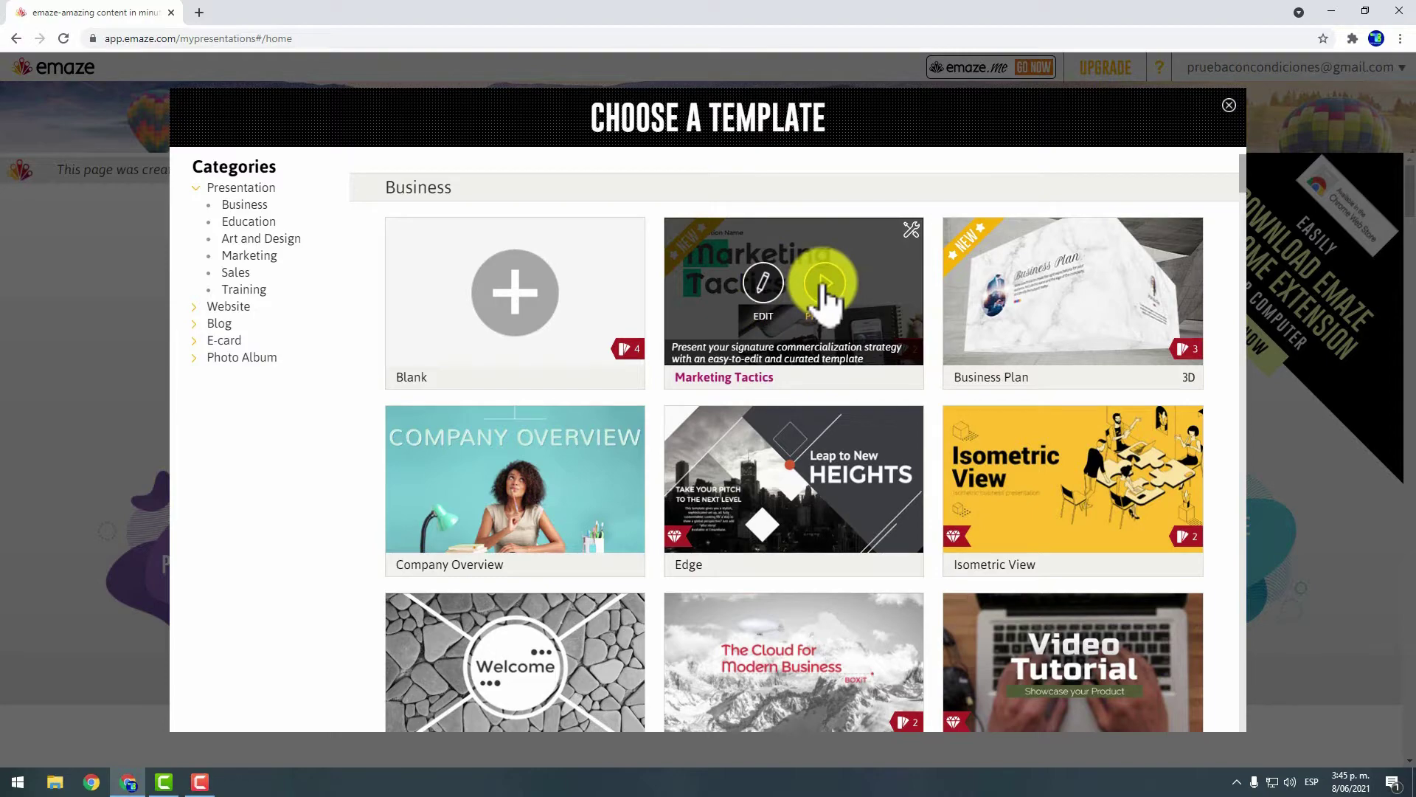
# Preview a few Business Plan template slides, then close it and scroll down to Gallery.
pyautogui.click(1108, 284)
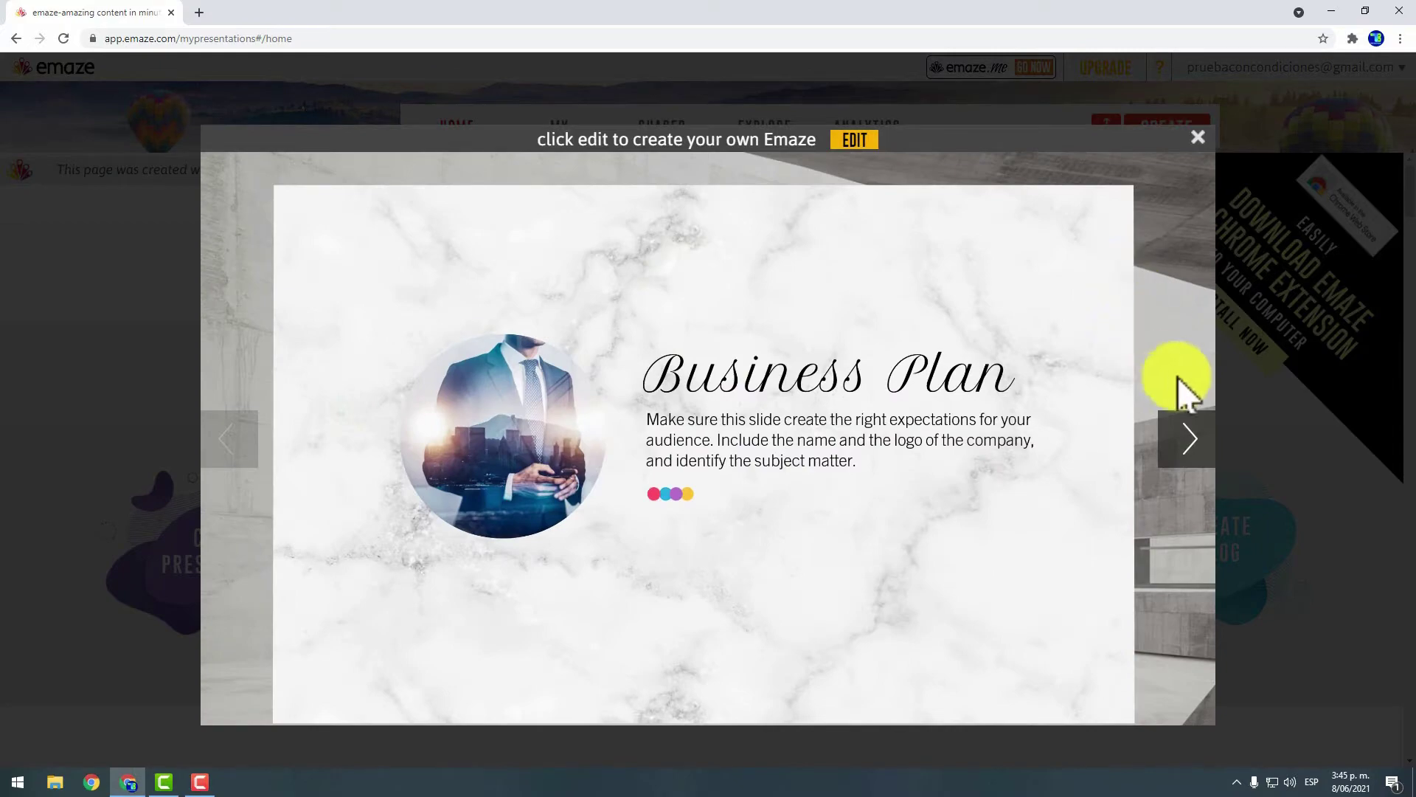
pyautogui.click(1193, 444)
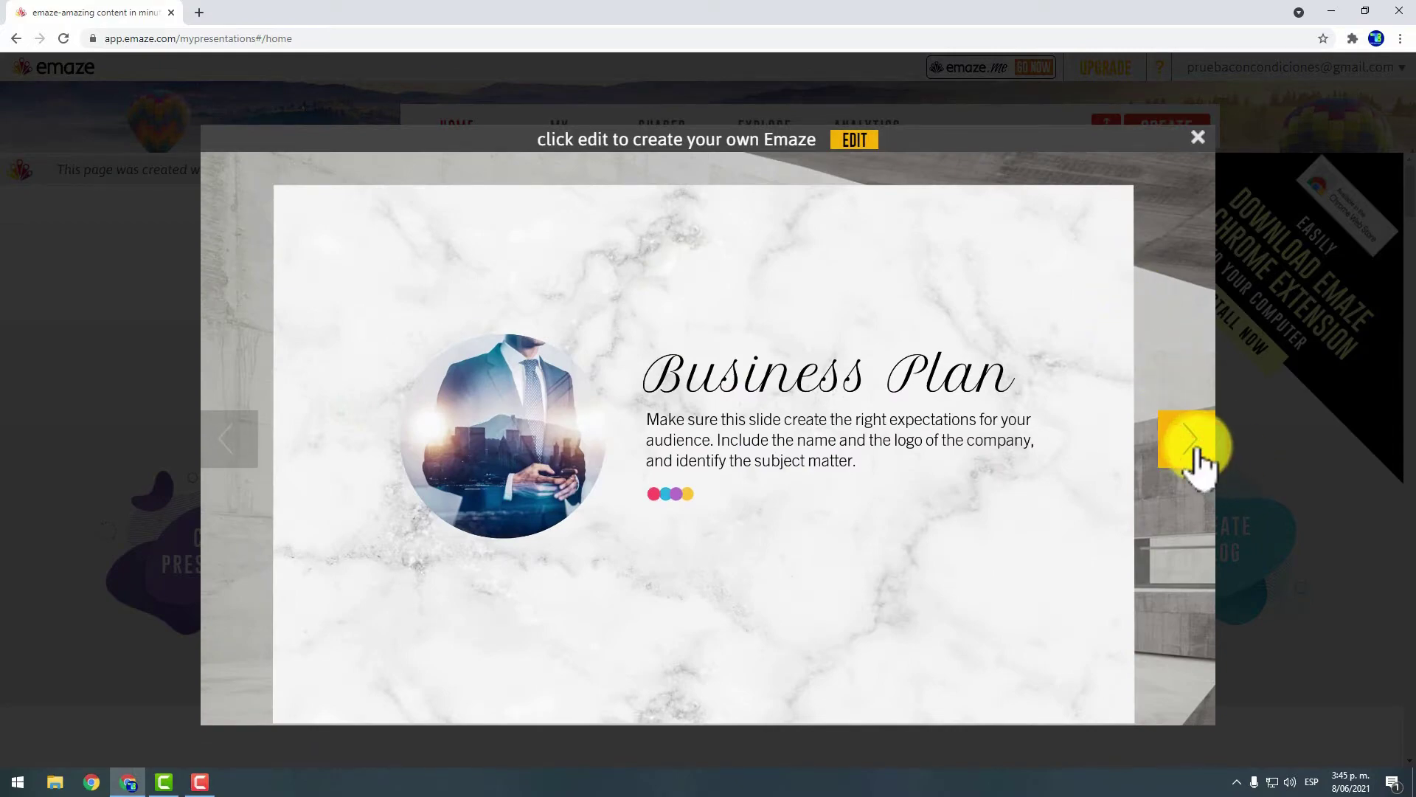
pyautogui.click(1188, 441)
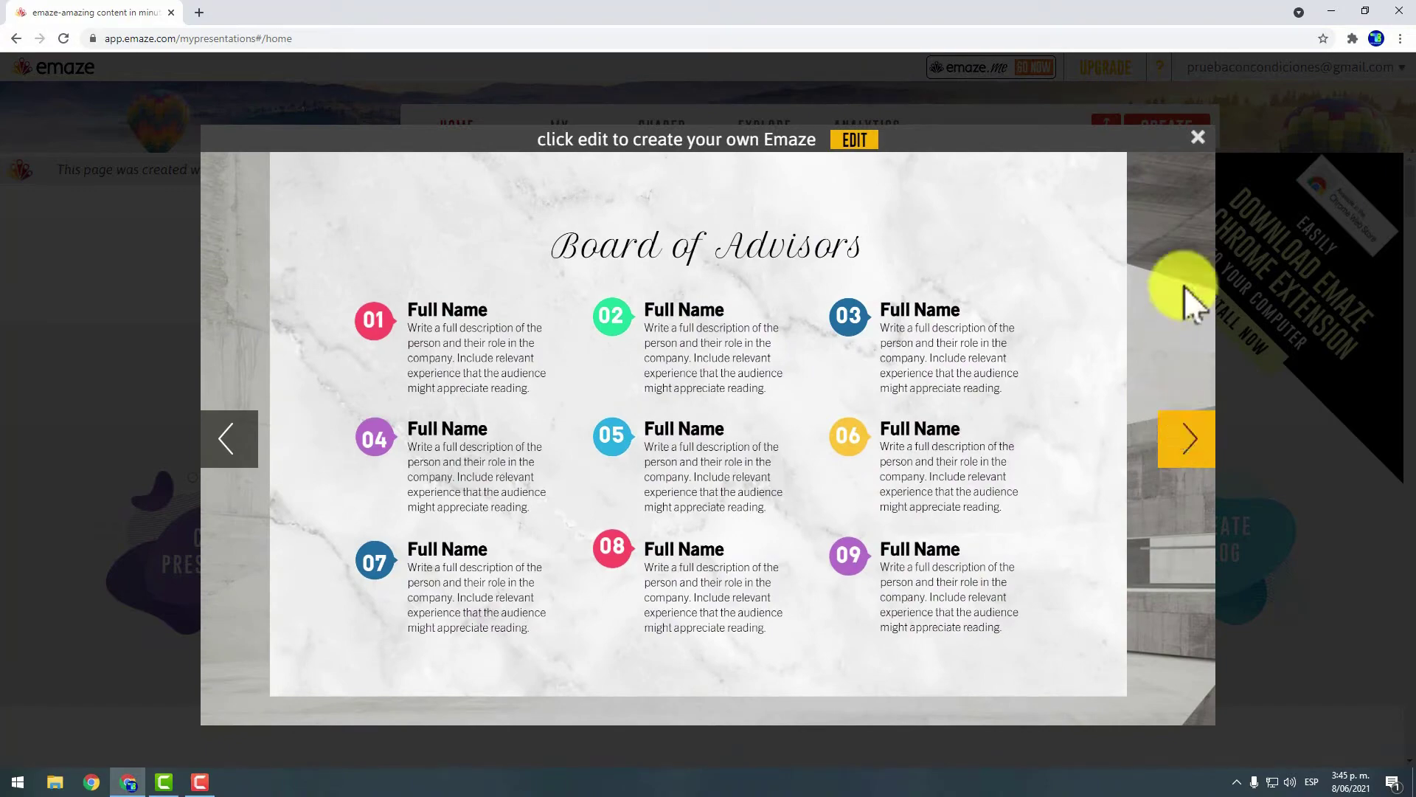
pyautogui.click(1197, 139)
pyautogui.scroll(-5, 944, 378)
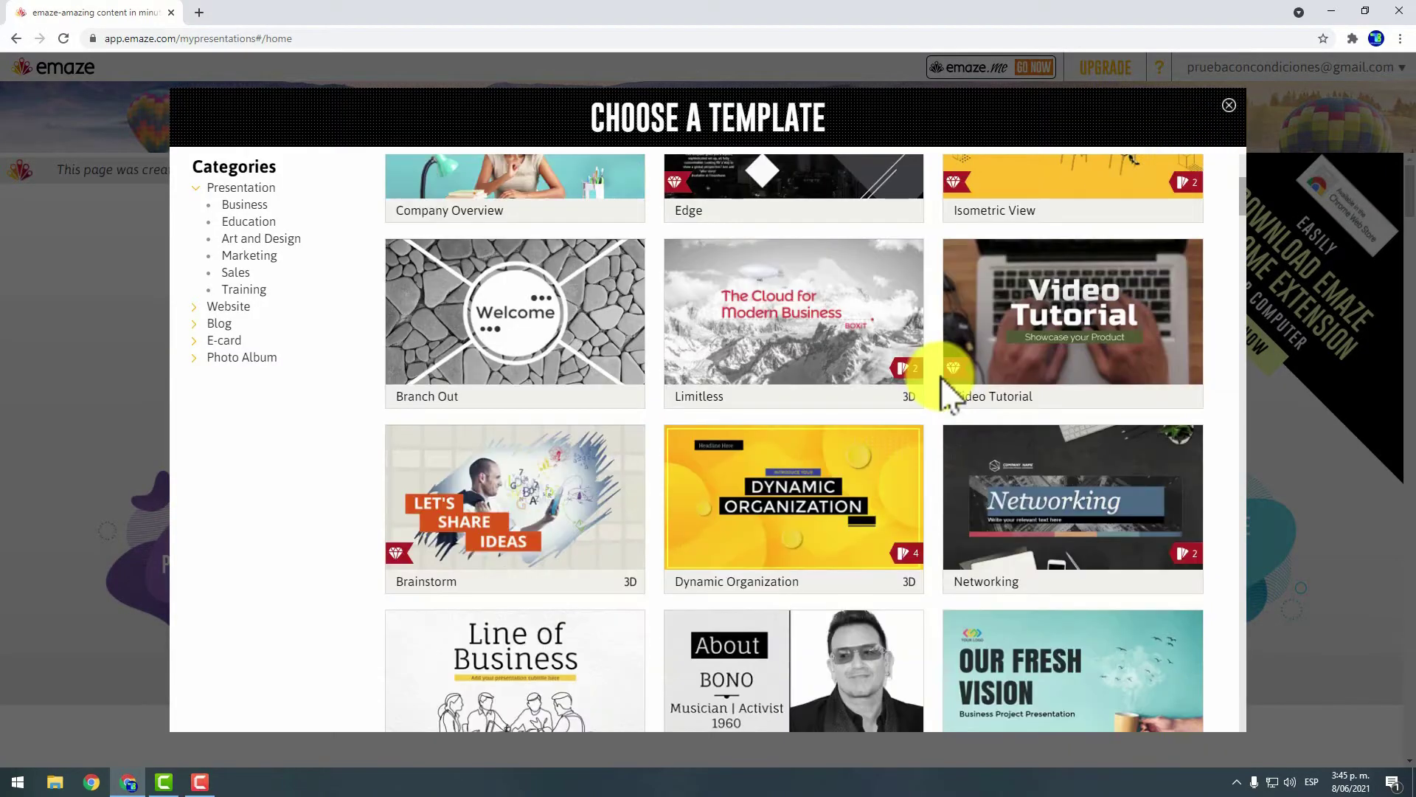
pyautogui.scroll(-2, 942, 369)
pyautogui.scroll(-4, 940, 368)
pyautogui.scroll(-1, 939, 364)
pyautogui.moveTo(794, 337)
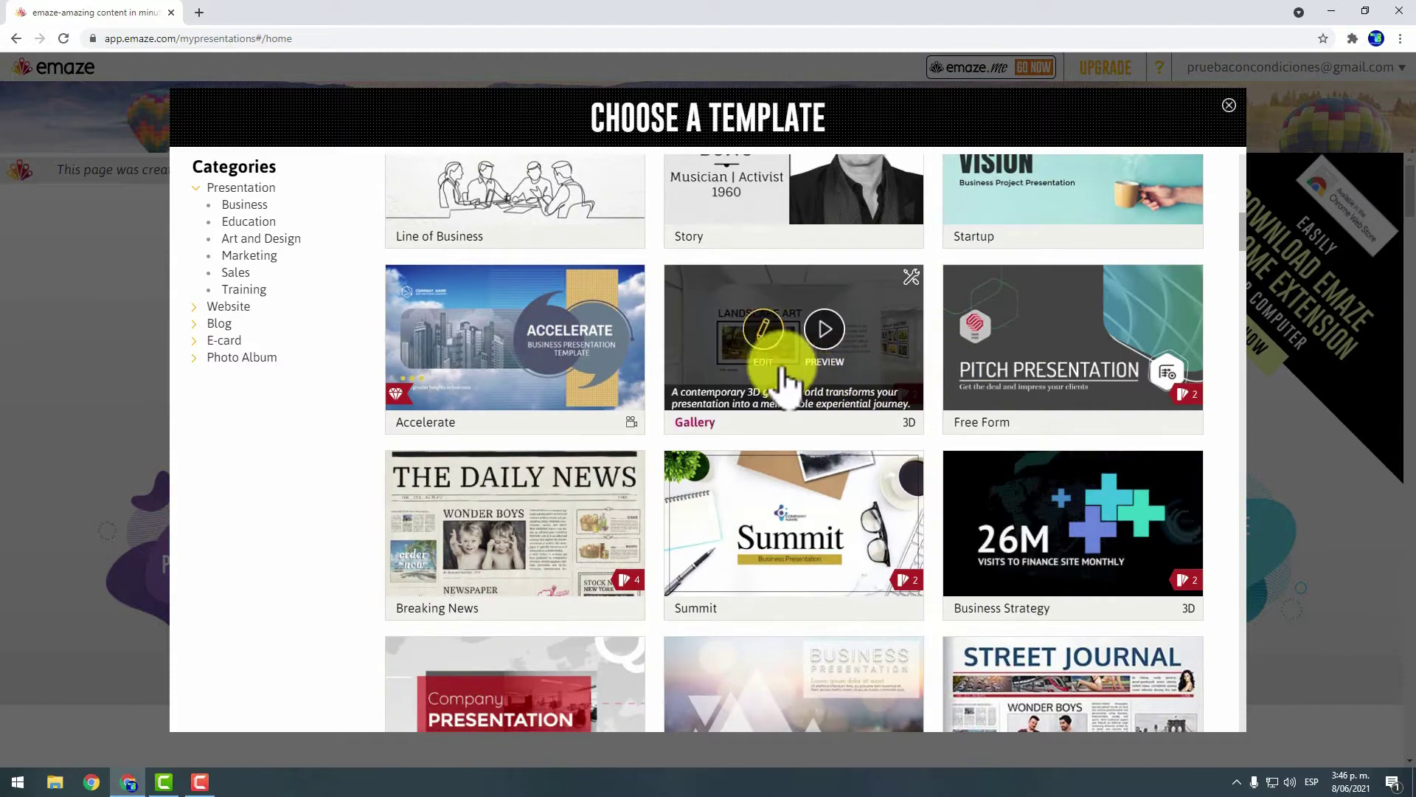
# Edit a presentation from the Gallery template and add a 3D pie-chart slide after Landscape Art.
pyautogui.click(775, 333)
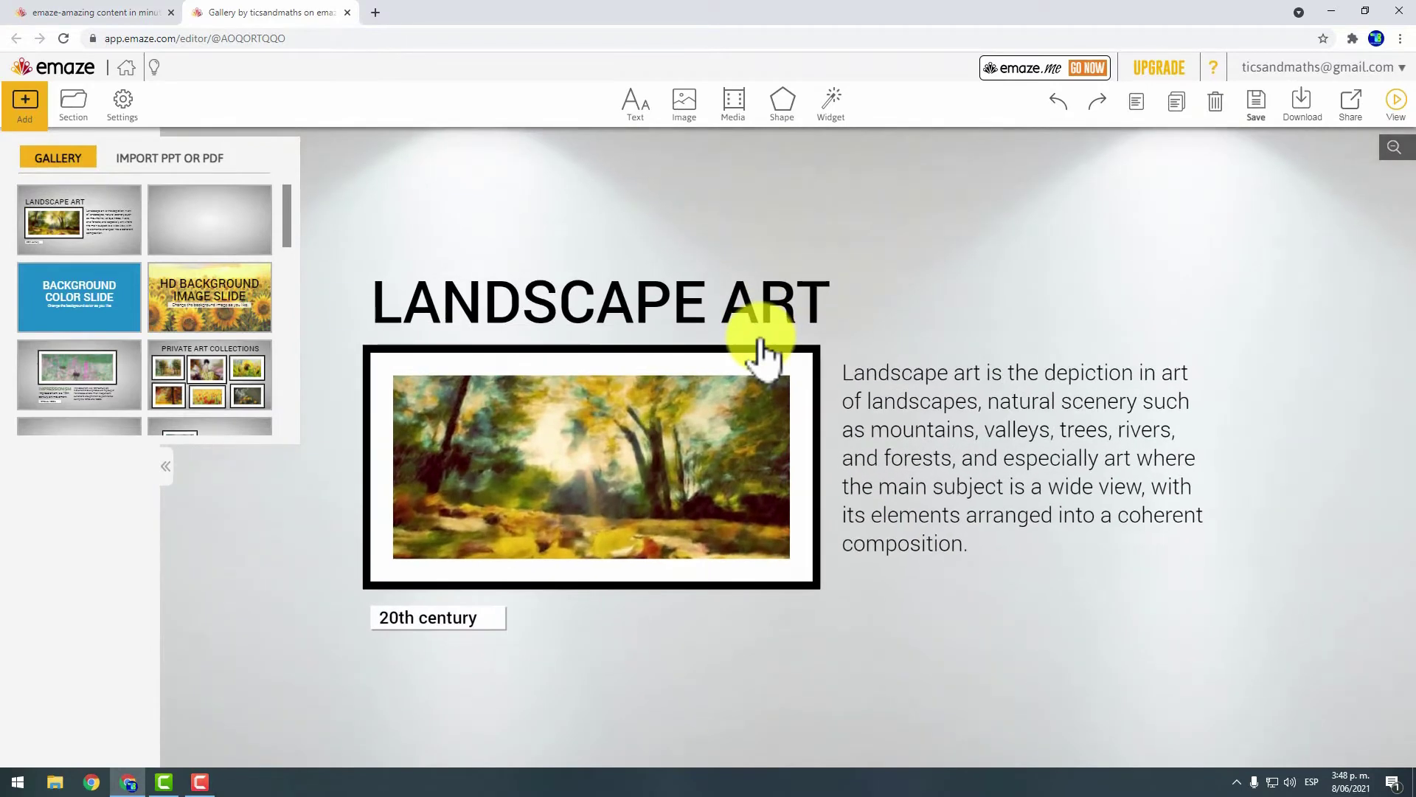
pyautogui.click(424, 217)
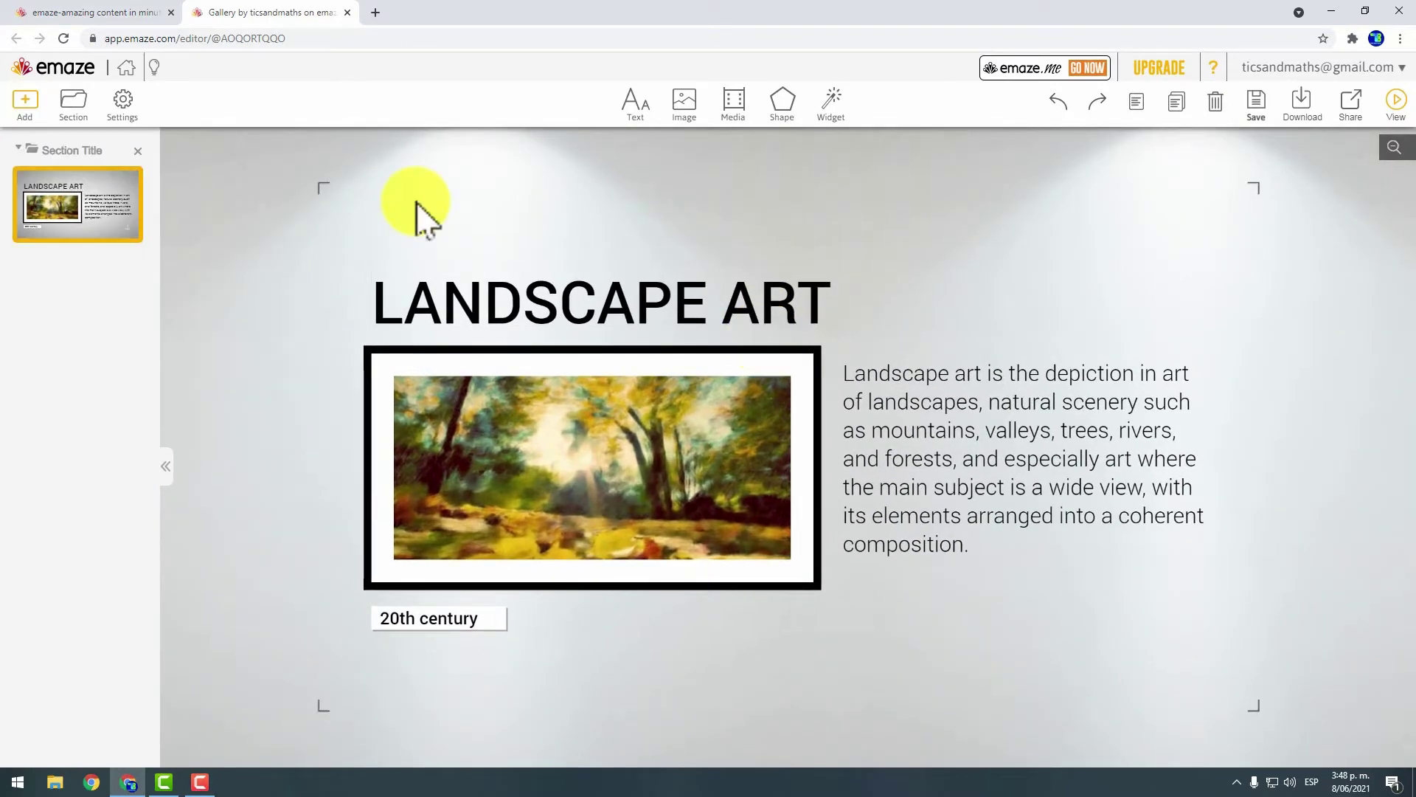
pyautogui.click(24, 107)
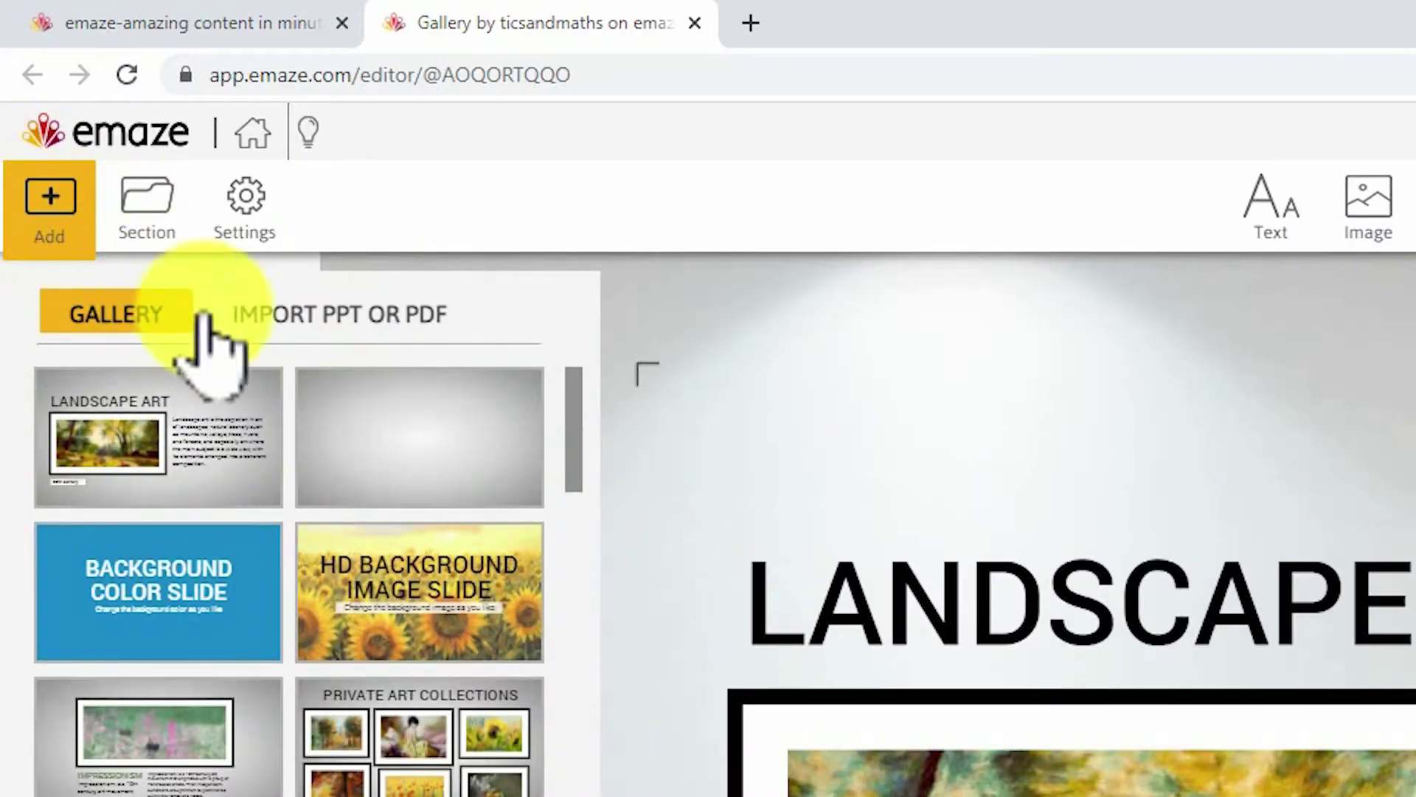
pyautogui.scroll(-1, 354, 568)
pyautogui.scroll(-1, 129, 280)
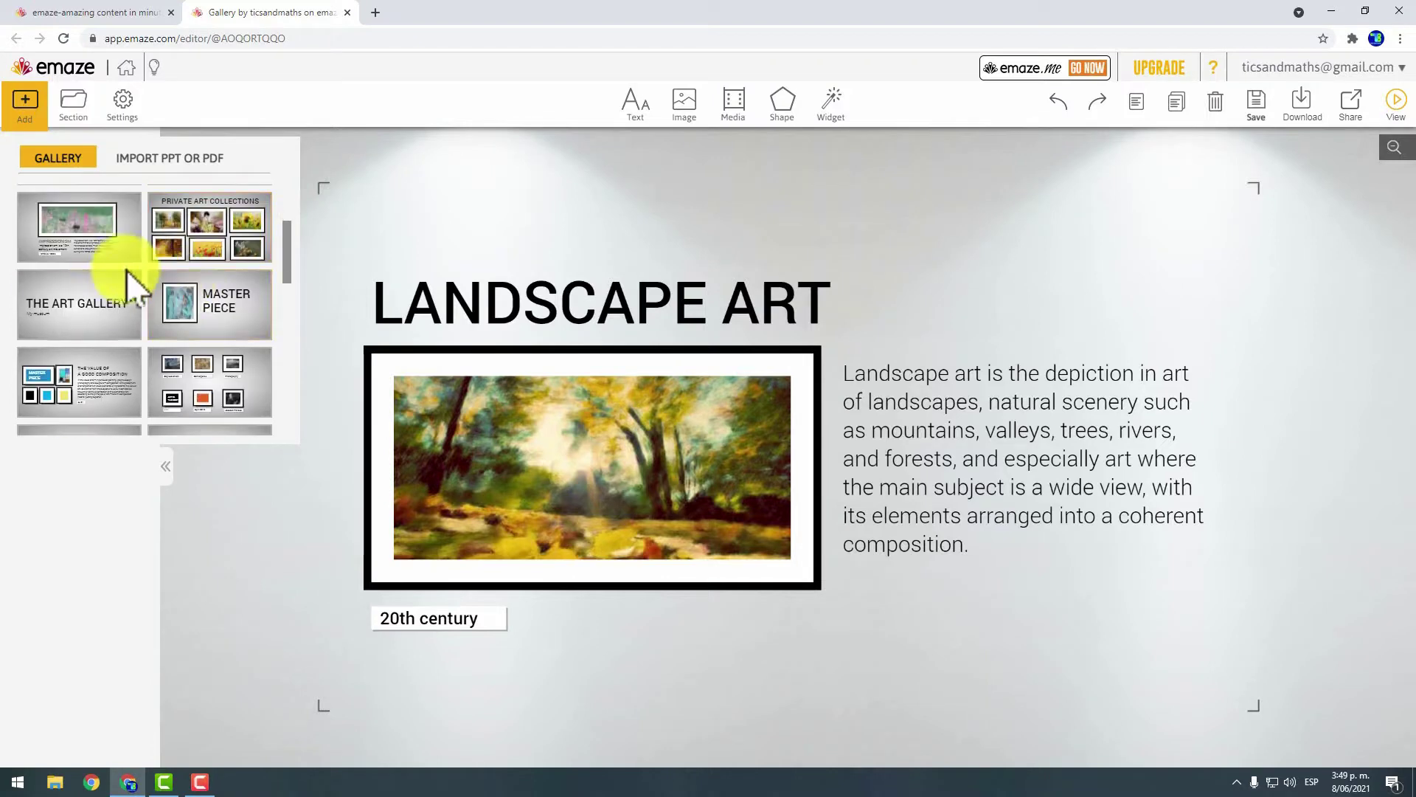
pyautogui.scroll(-1, 128, 272)
pyautogui.scroll(-1, 140, 268)
pyautogui.scroll(-1, 144, 265)
pyautogui.scroll(-1, 135, 273)
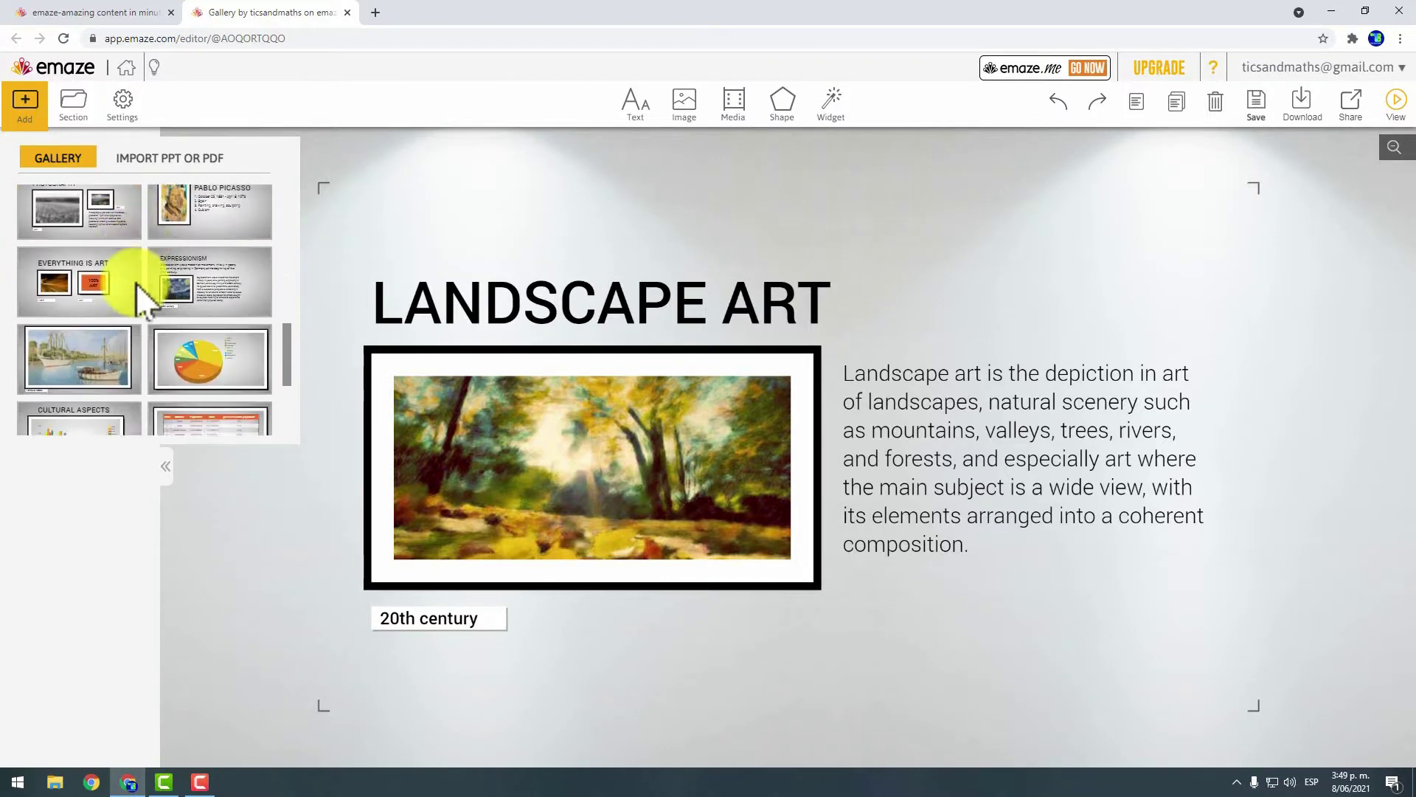
pyautogui.click(221, 266)
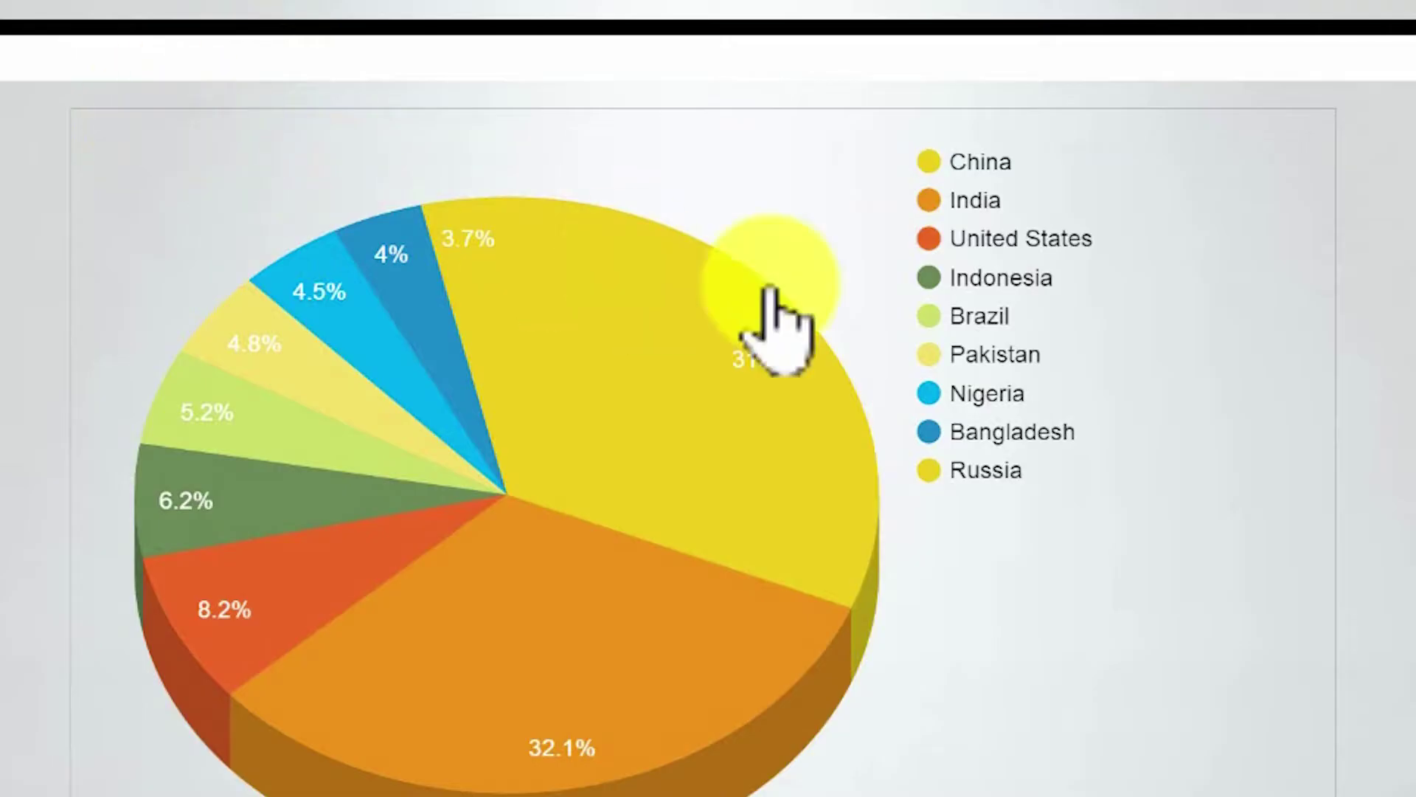
# Add a Colombia row with 49000000 below Russia in the pie chart data and update it.
pyautogui.click(934, 285)
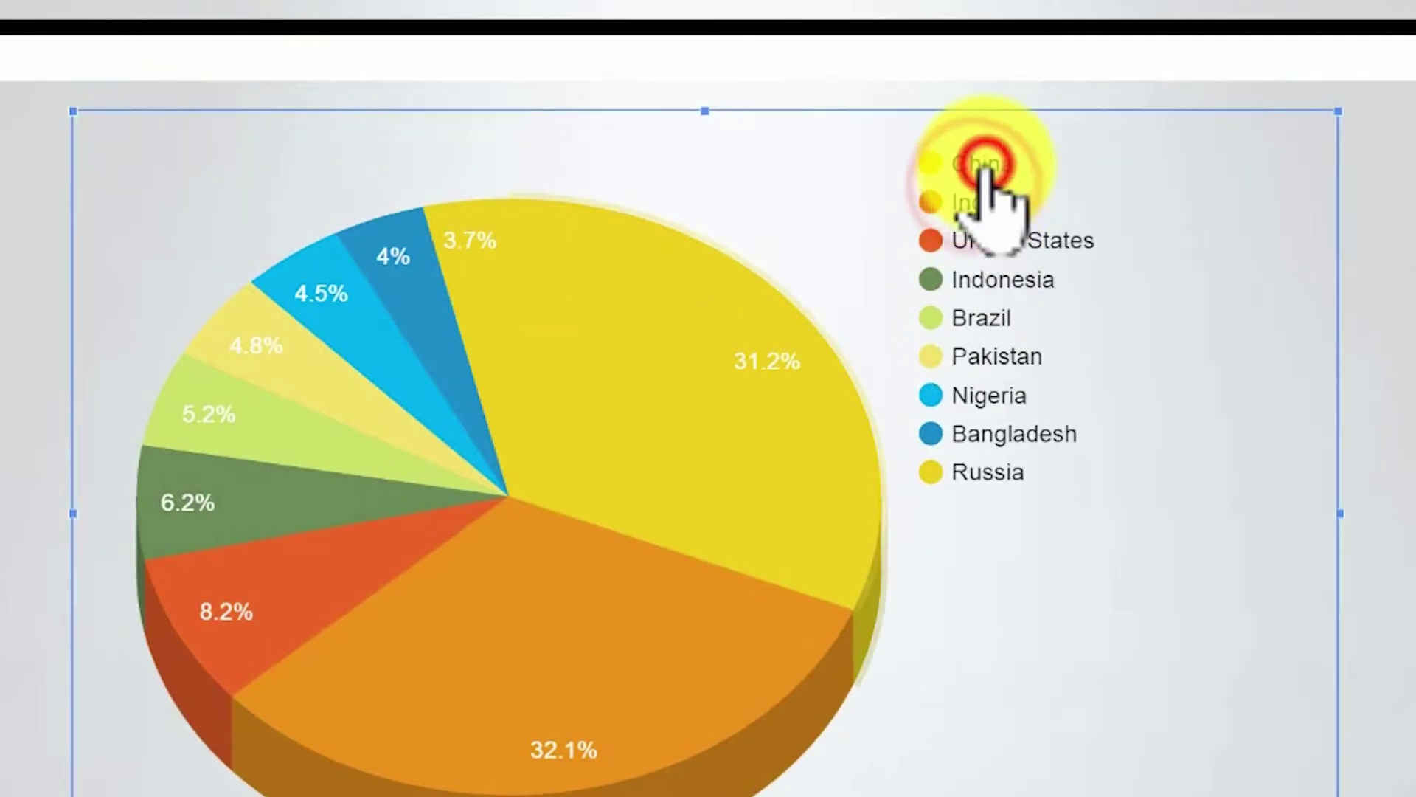
pyautogui.click(985, 166)
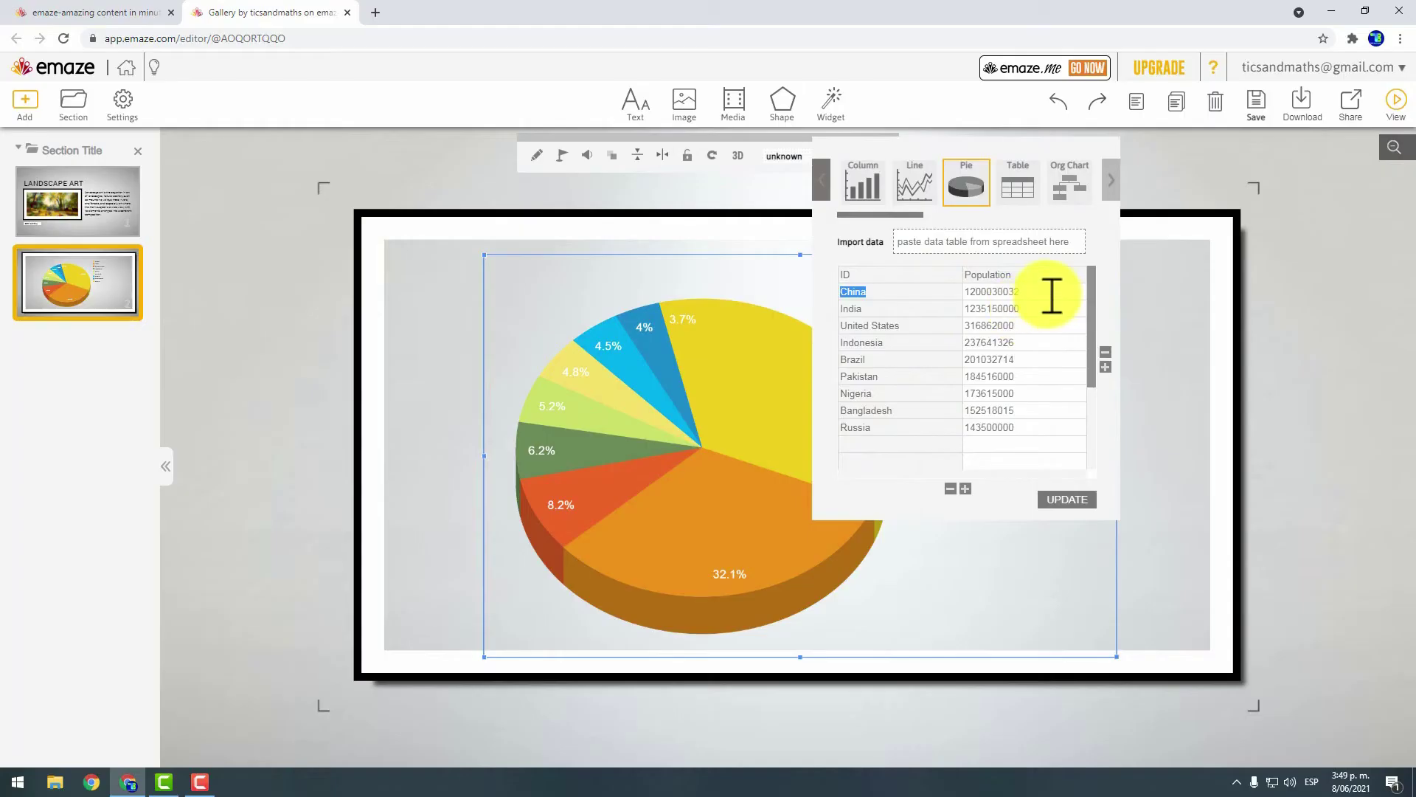
pyautogui.click(307, 398)
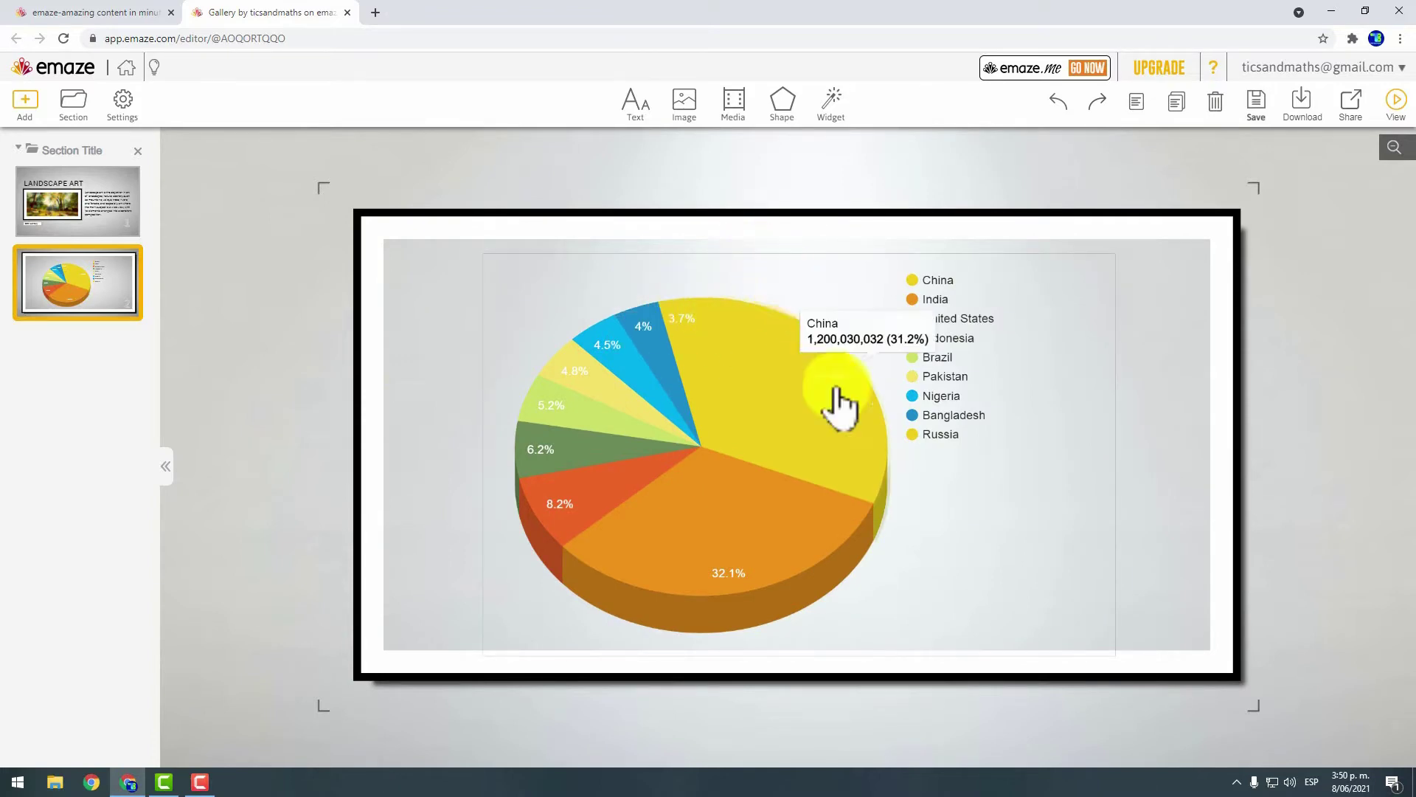
pyautogui.moveTo(764, 376)
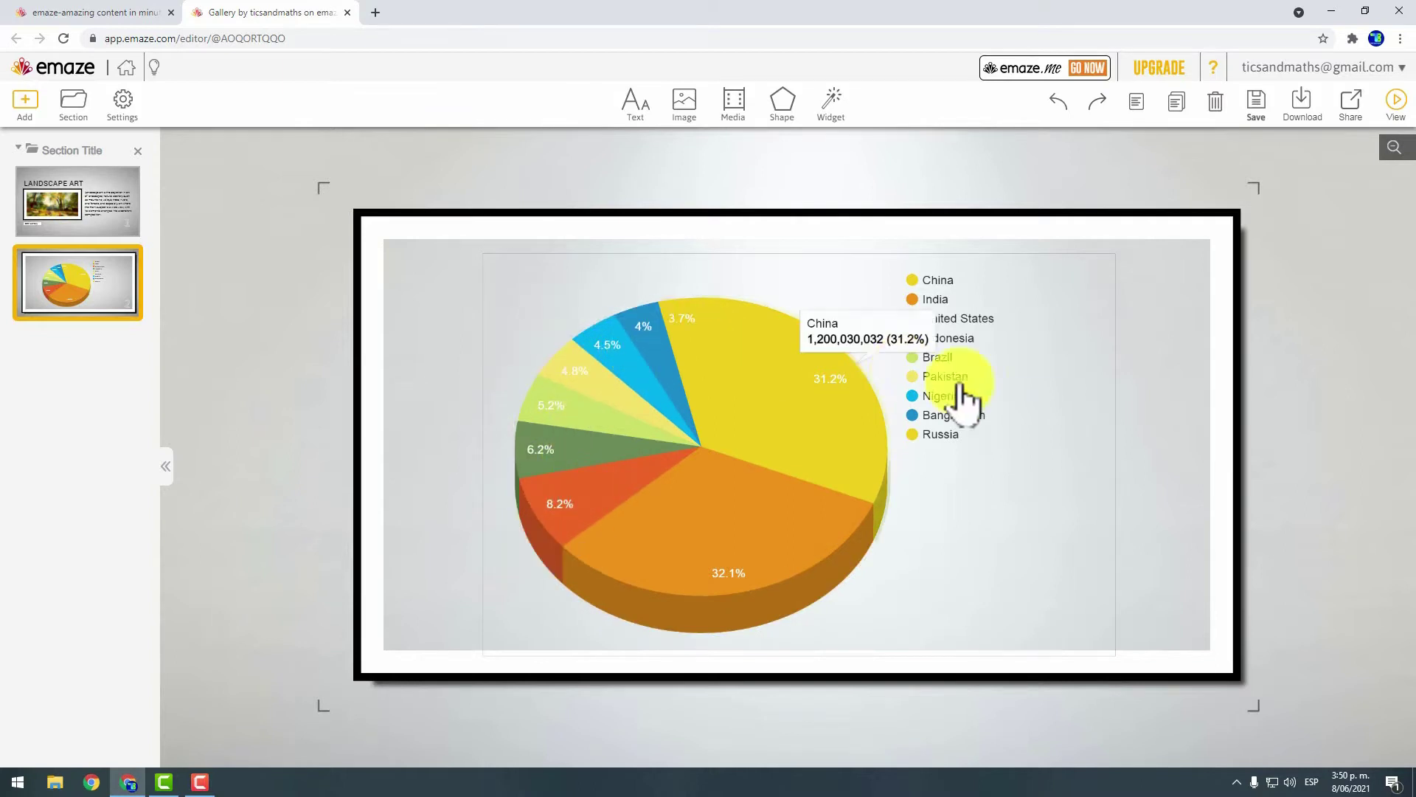
pyautogui.click(980, 430)
pyautogui.click(980, 430)
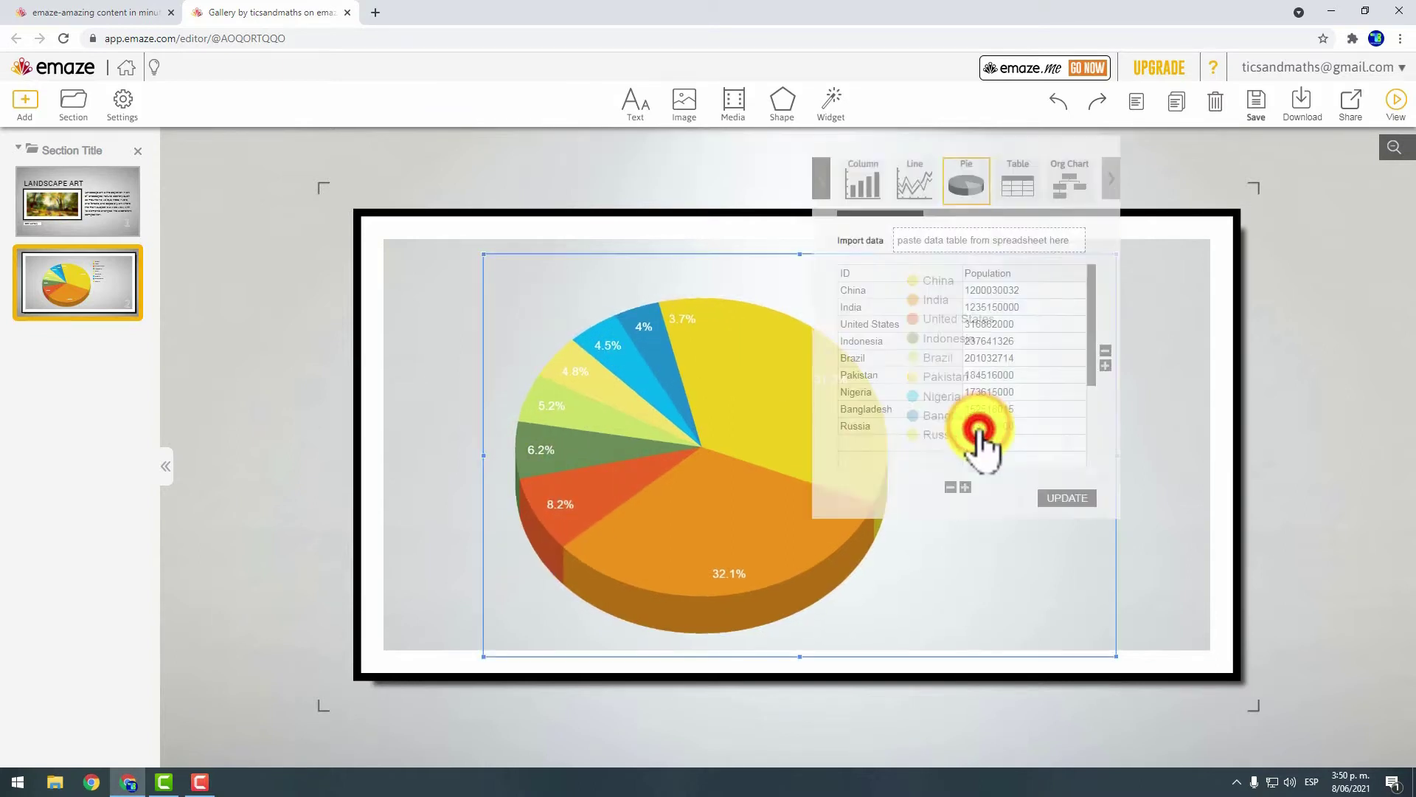
pyautogui.click(926, 448)
pyautogui.write('49000000')
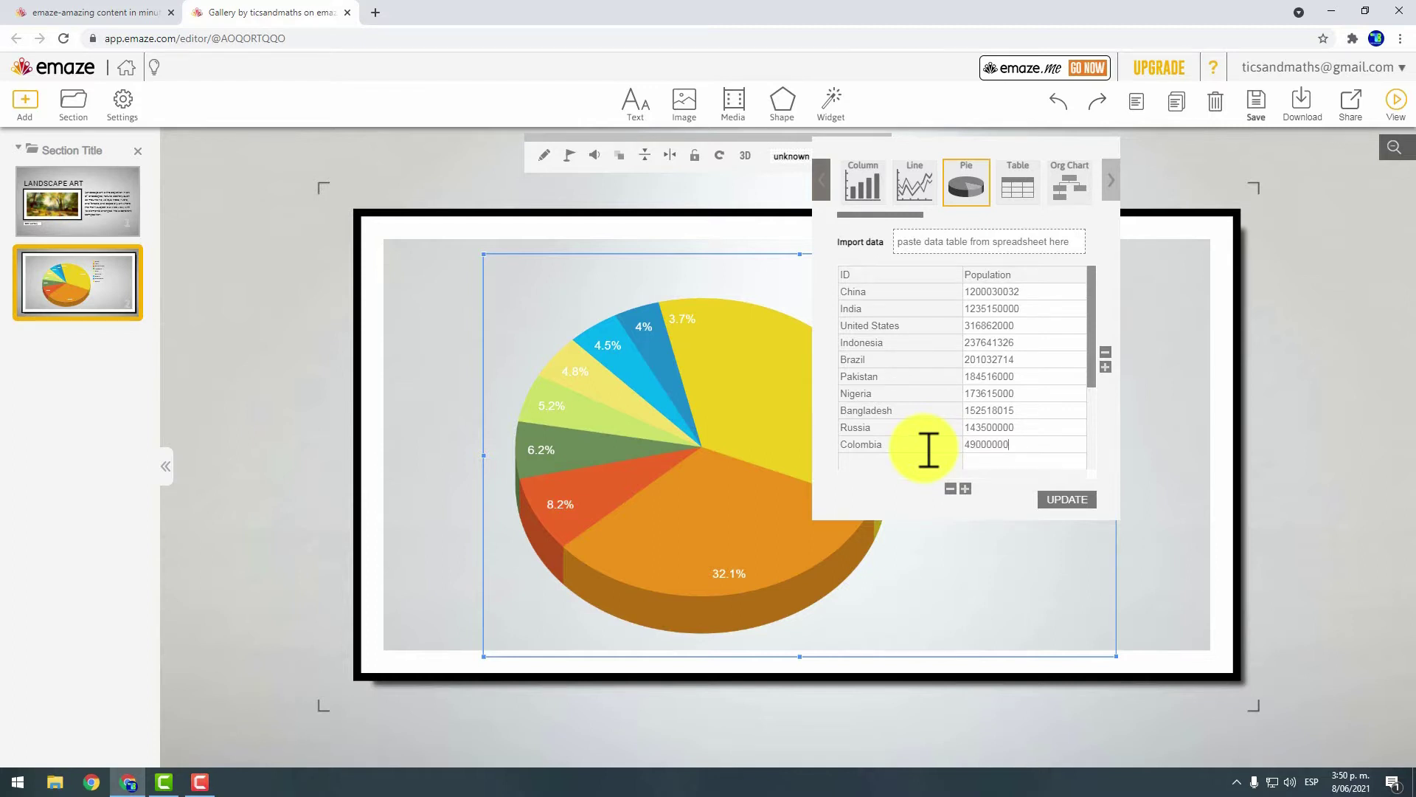
pyautogui.click(1068, 500)
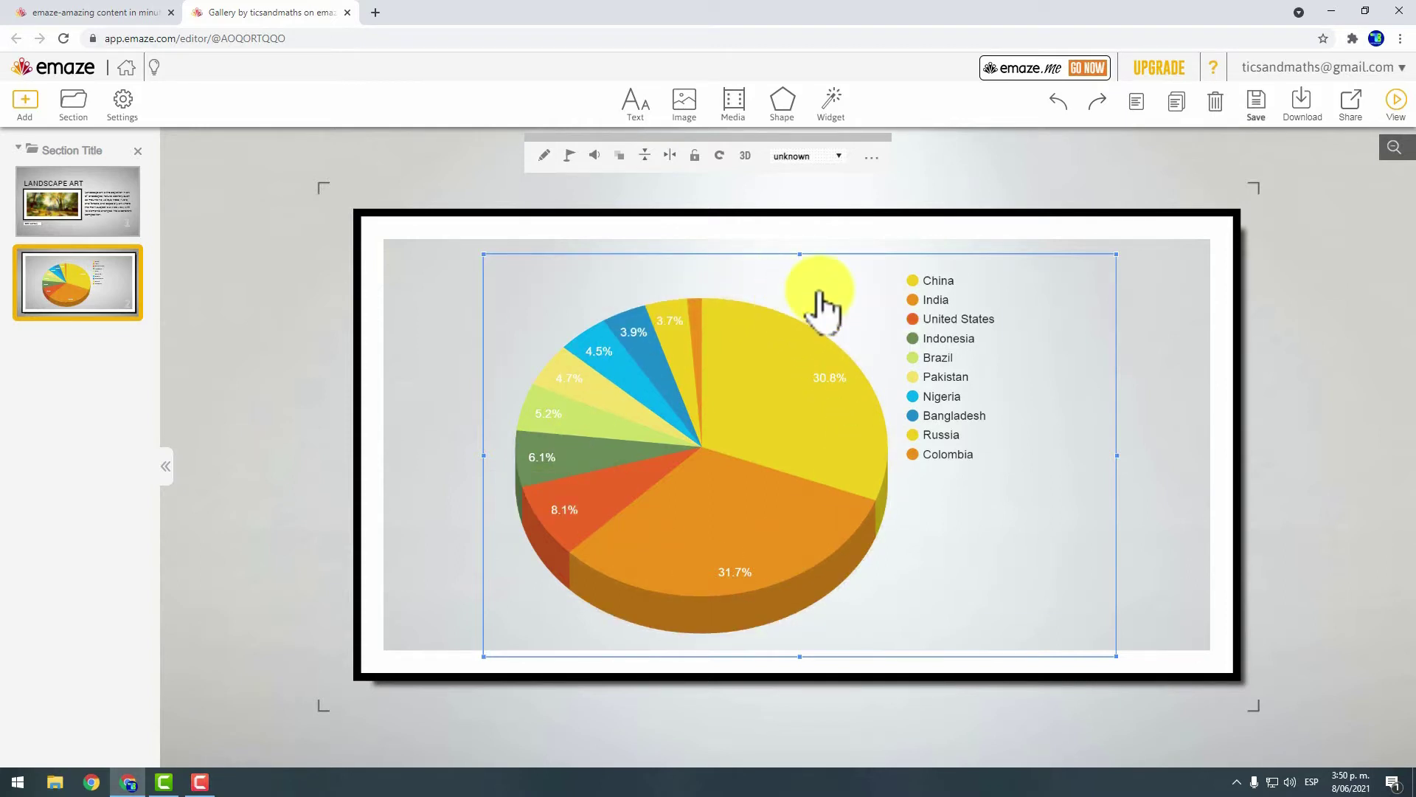
# Add the boat gallery slide as the third slide.
pyautogui.click(31, 111)
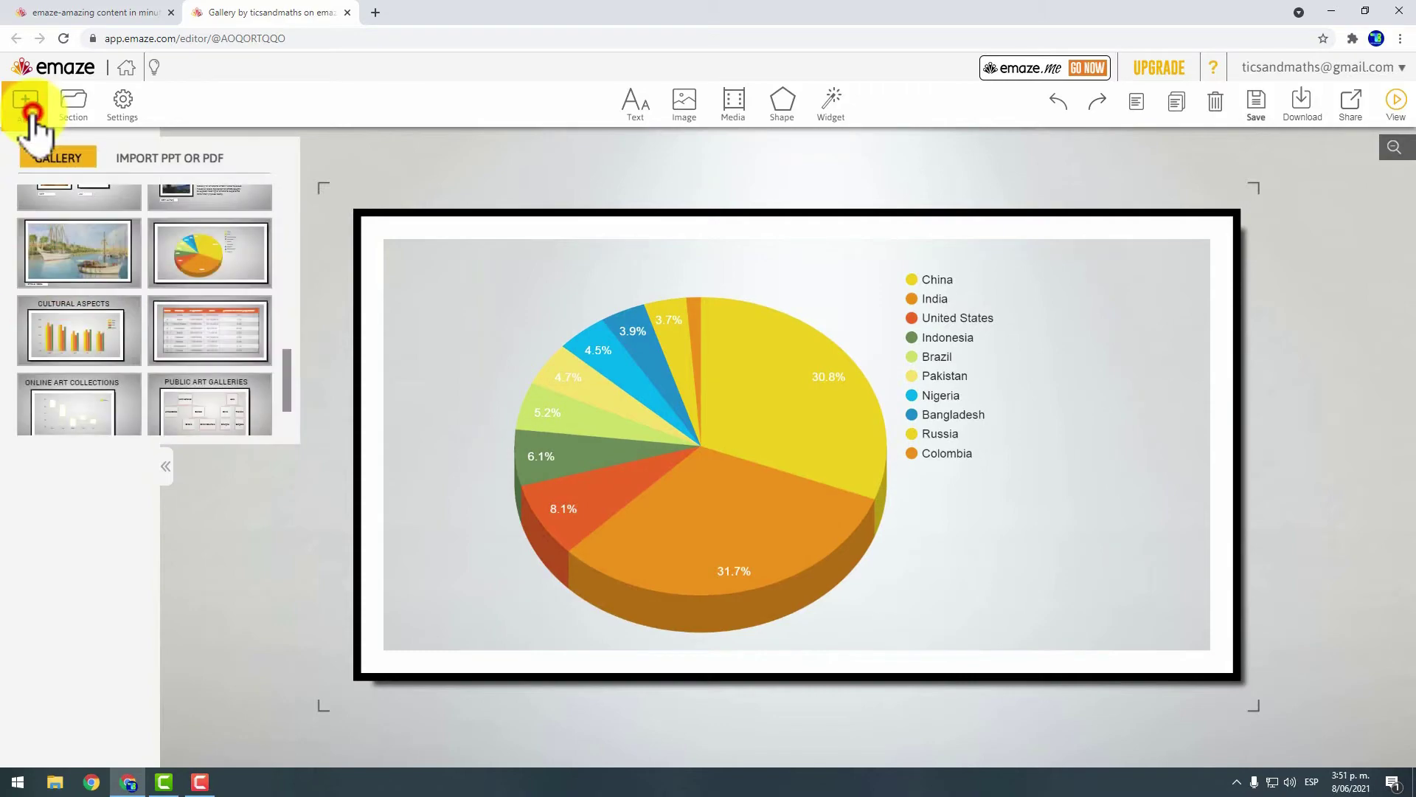
pyautogui.click(57, 265)
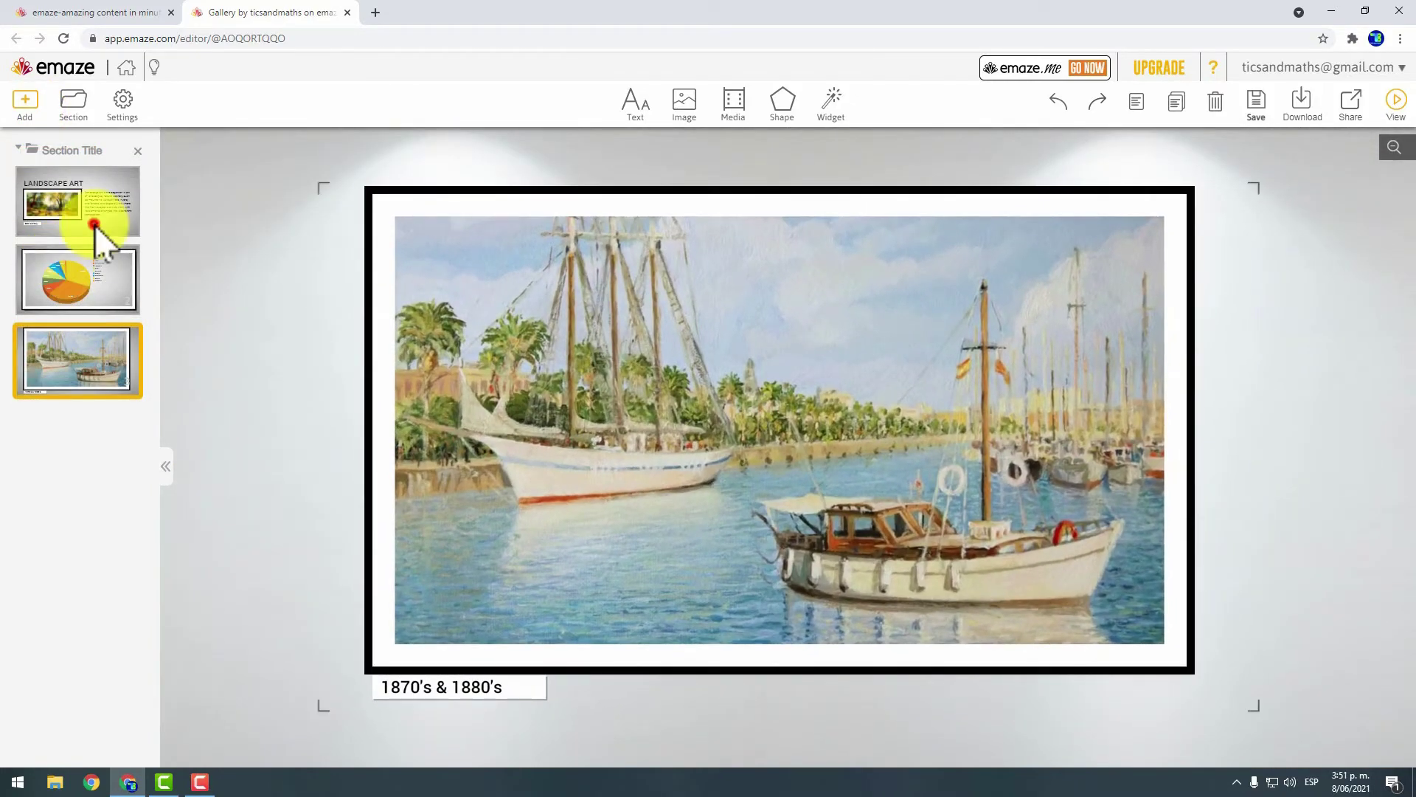
pyautogui.click(94, 225)
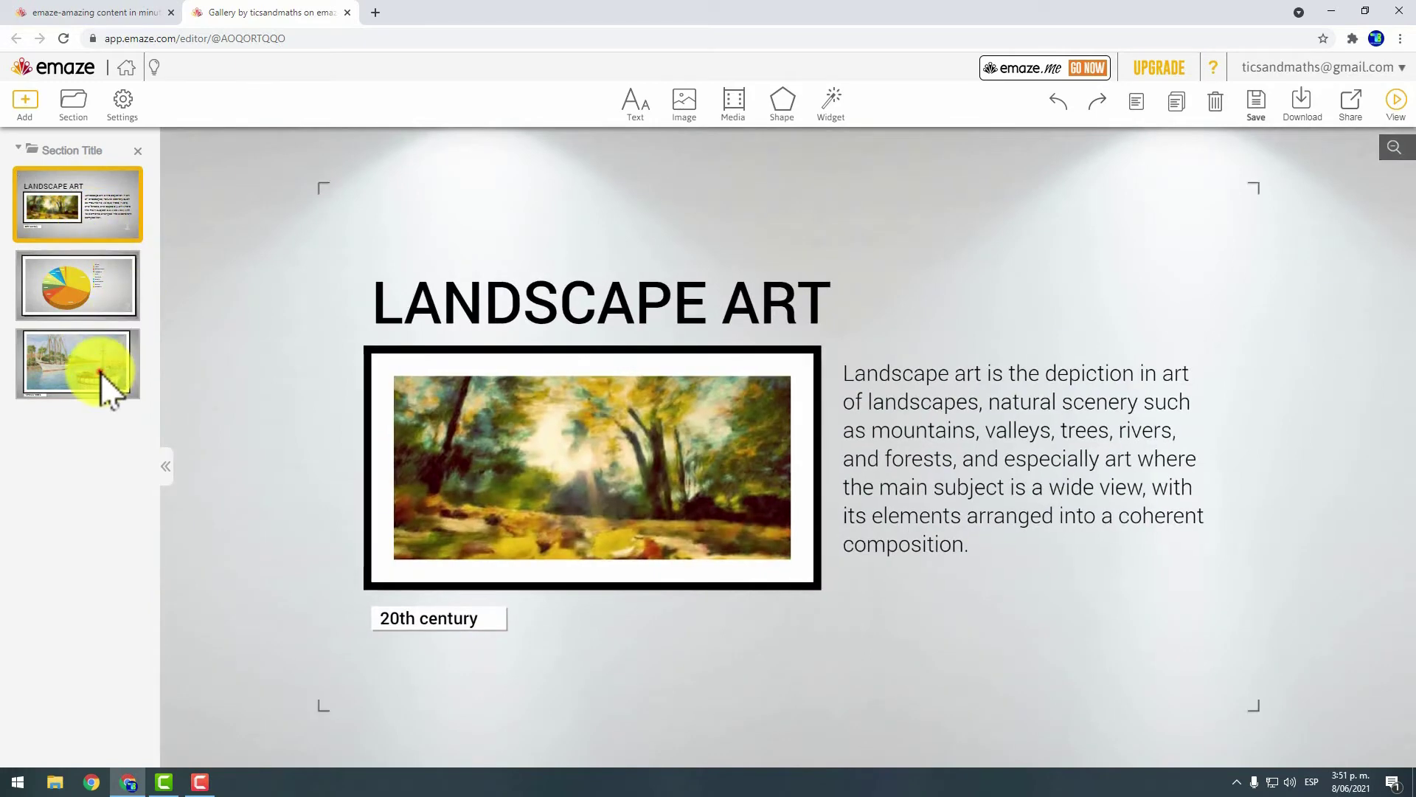
pyautogui.click(103, 373)
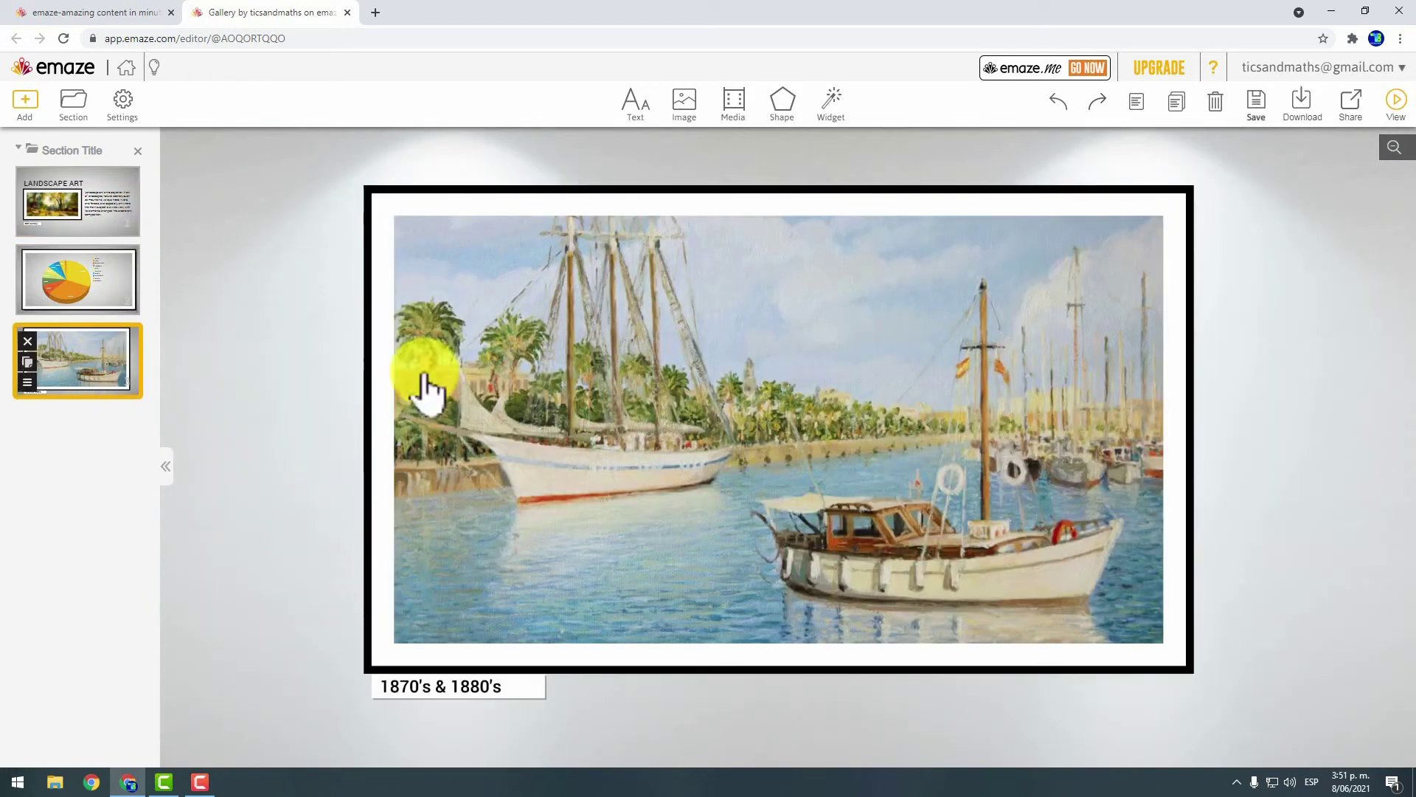
# Replace the boat painting with DSC06439.jpg uploaded from the Descargas folder.
pyautogui.click(699, 389)
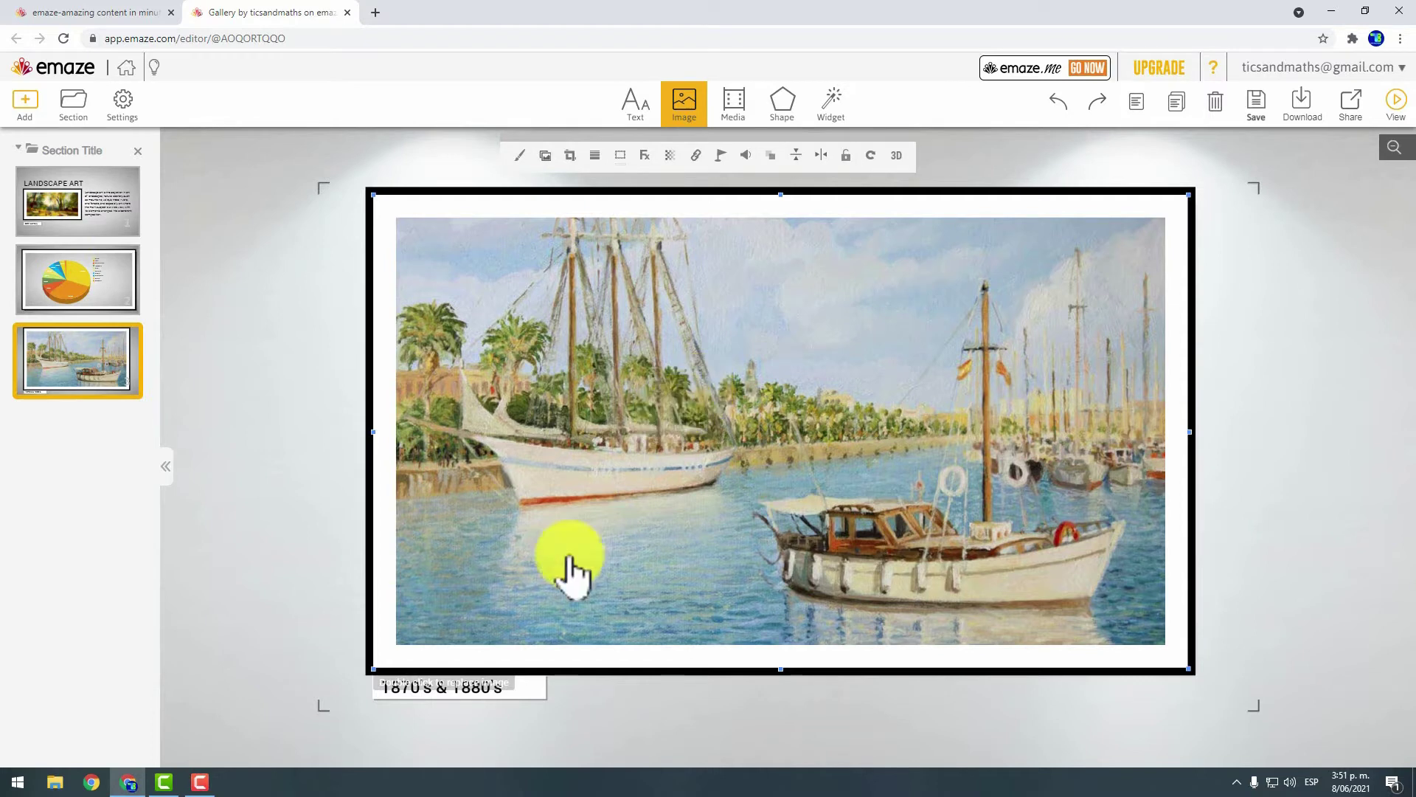
pyautogui.doubleClick(411, 690)
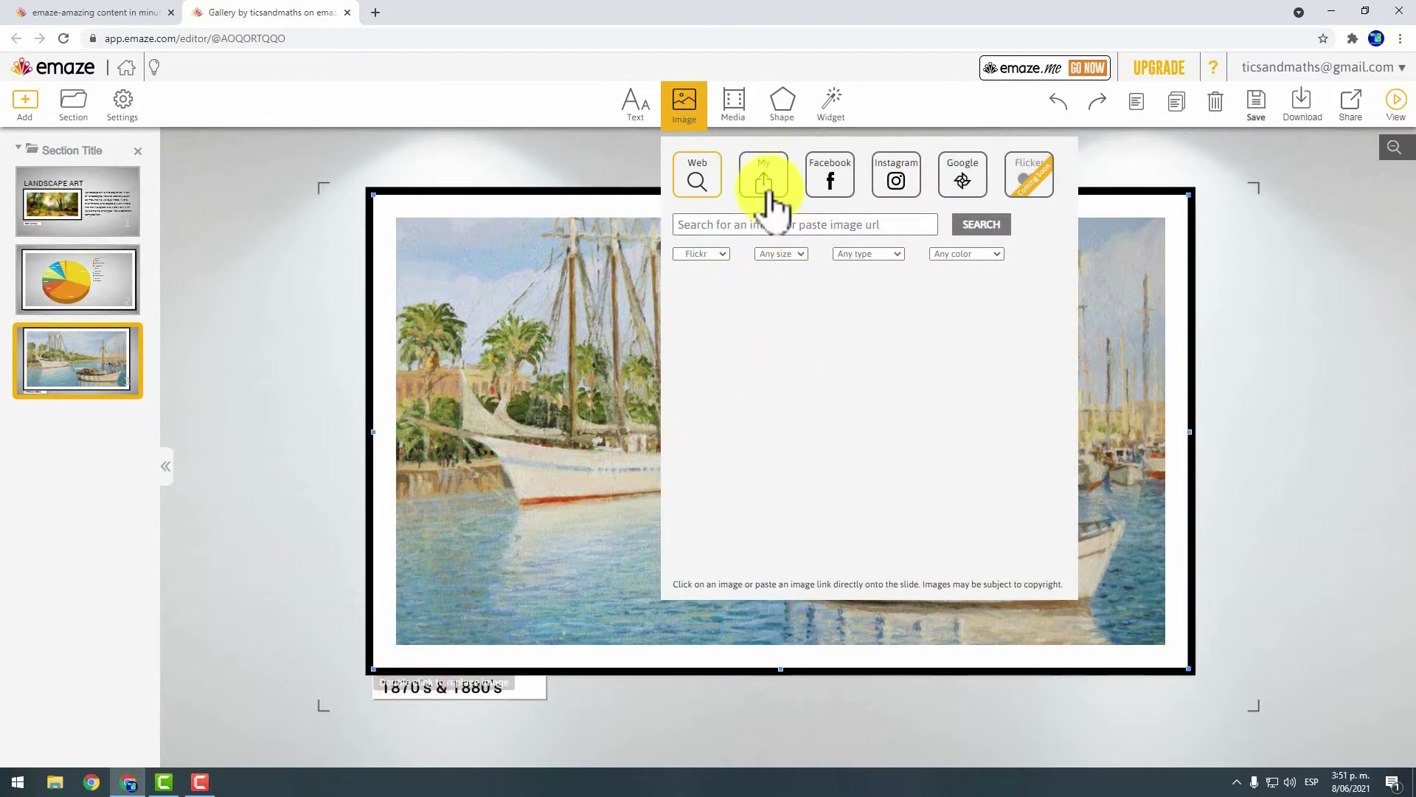
pyautogui.click(763, 184)
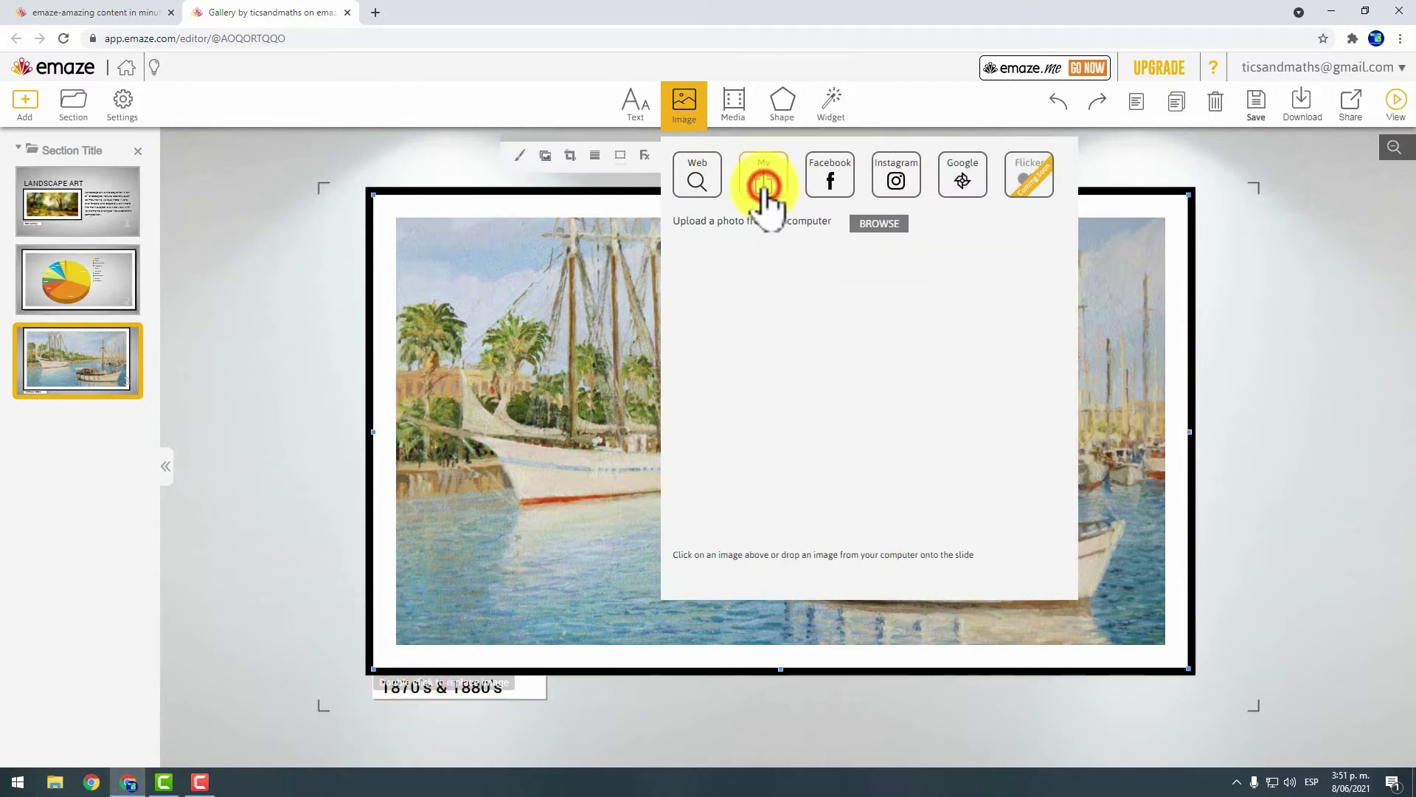
pyautogui.click(879, 227)
pyautogui.click(71, 258)
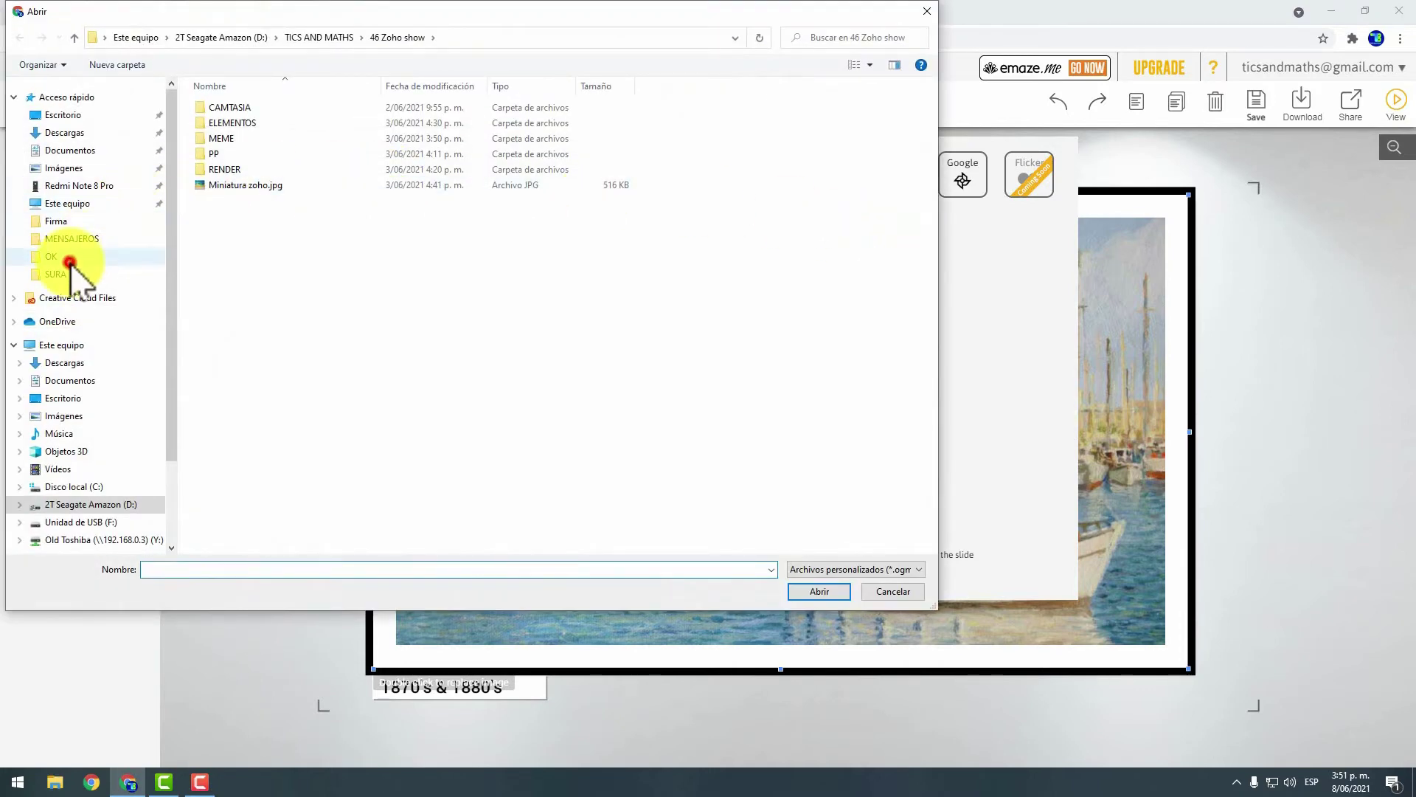
pyautogui.click(60, 344)
pyautogui.click(64, 363)
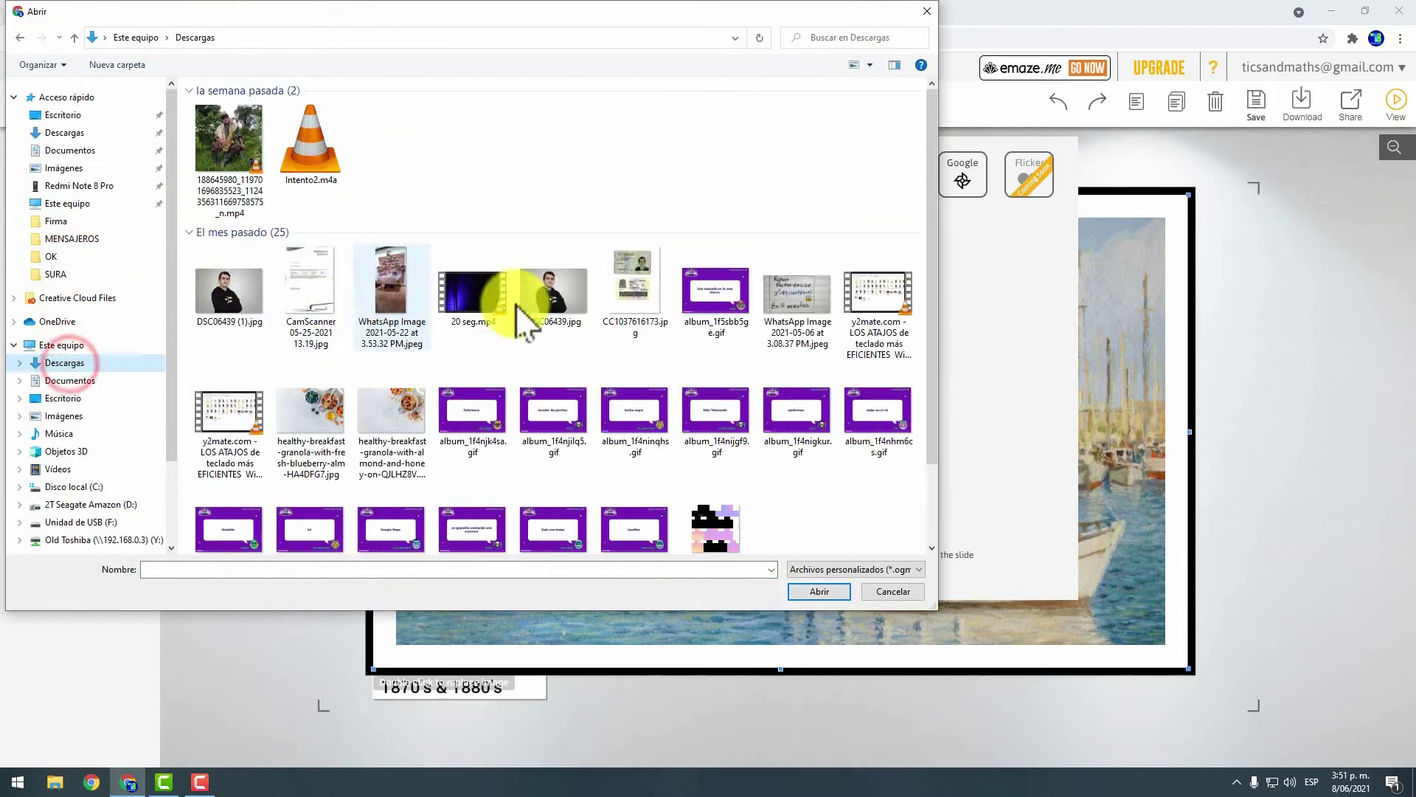
pyautogui.click(552, 295)
pyautogui.click(819, 591)
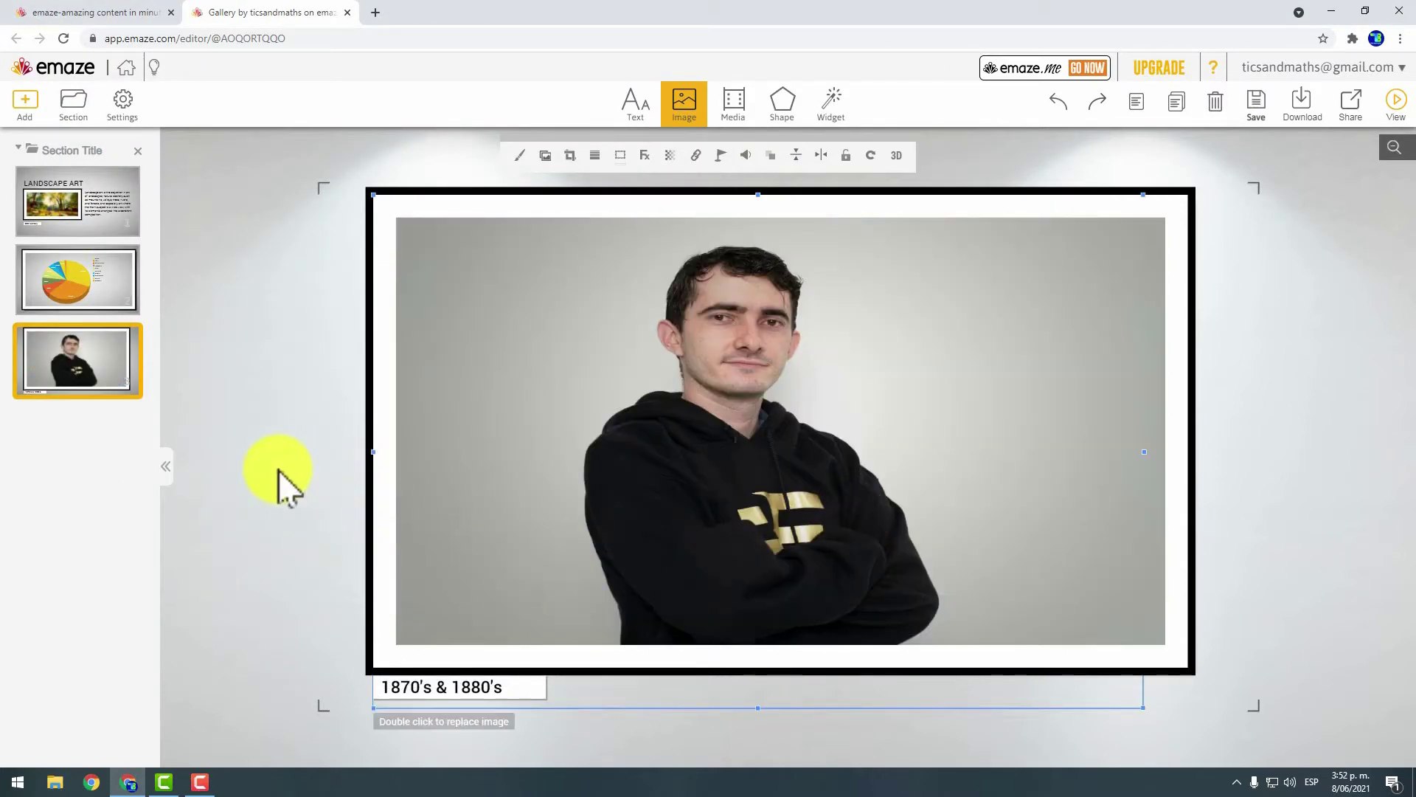
pyautogui.click(278, 469)
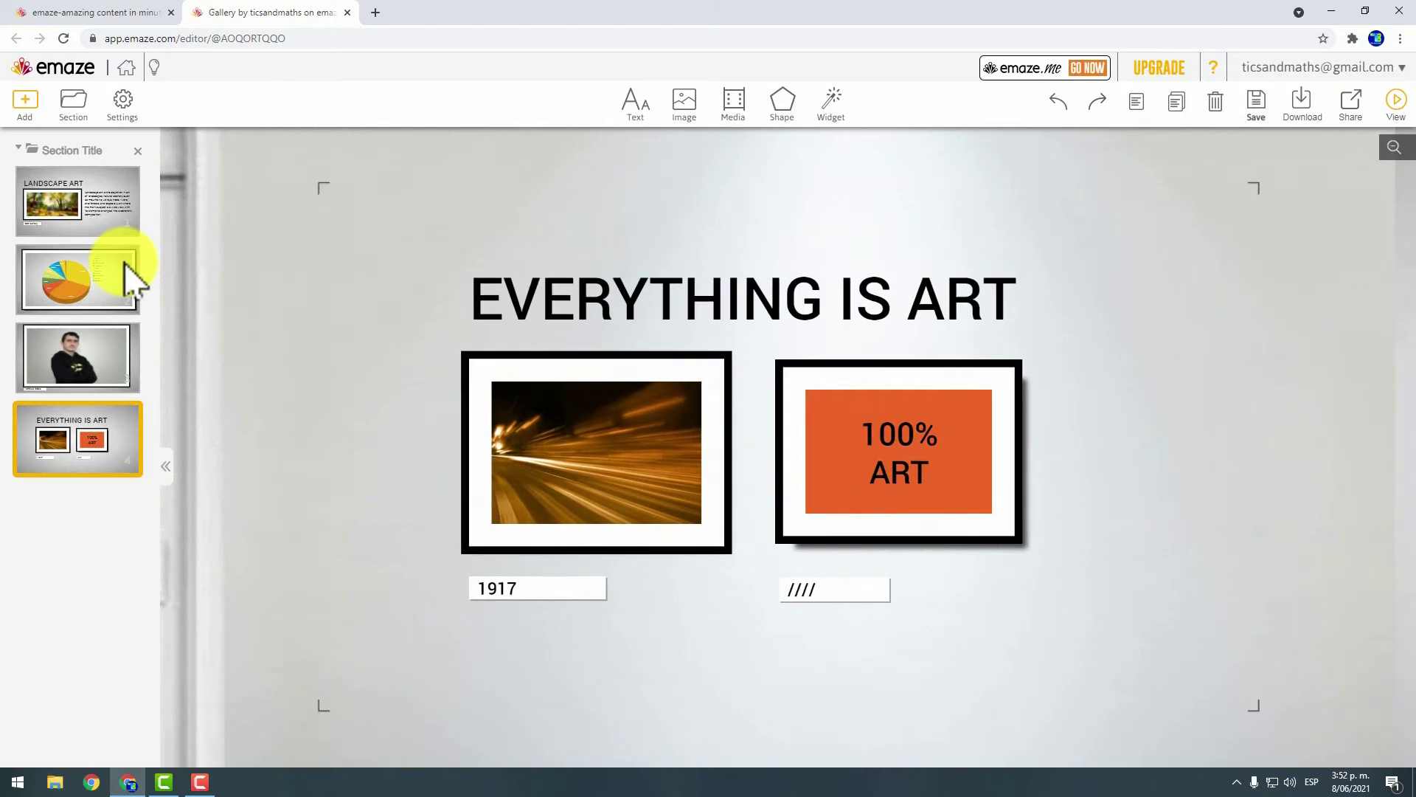
# Delete the left picture and the orange 100% ART shape from the slide.
pyautogui.click(650, 411)
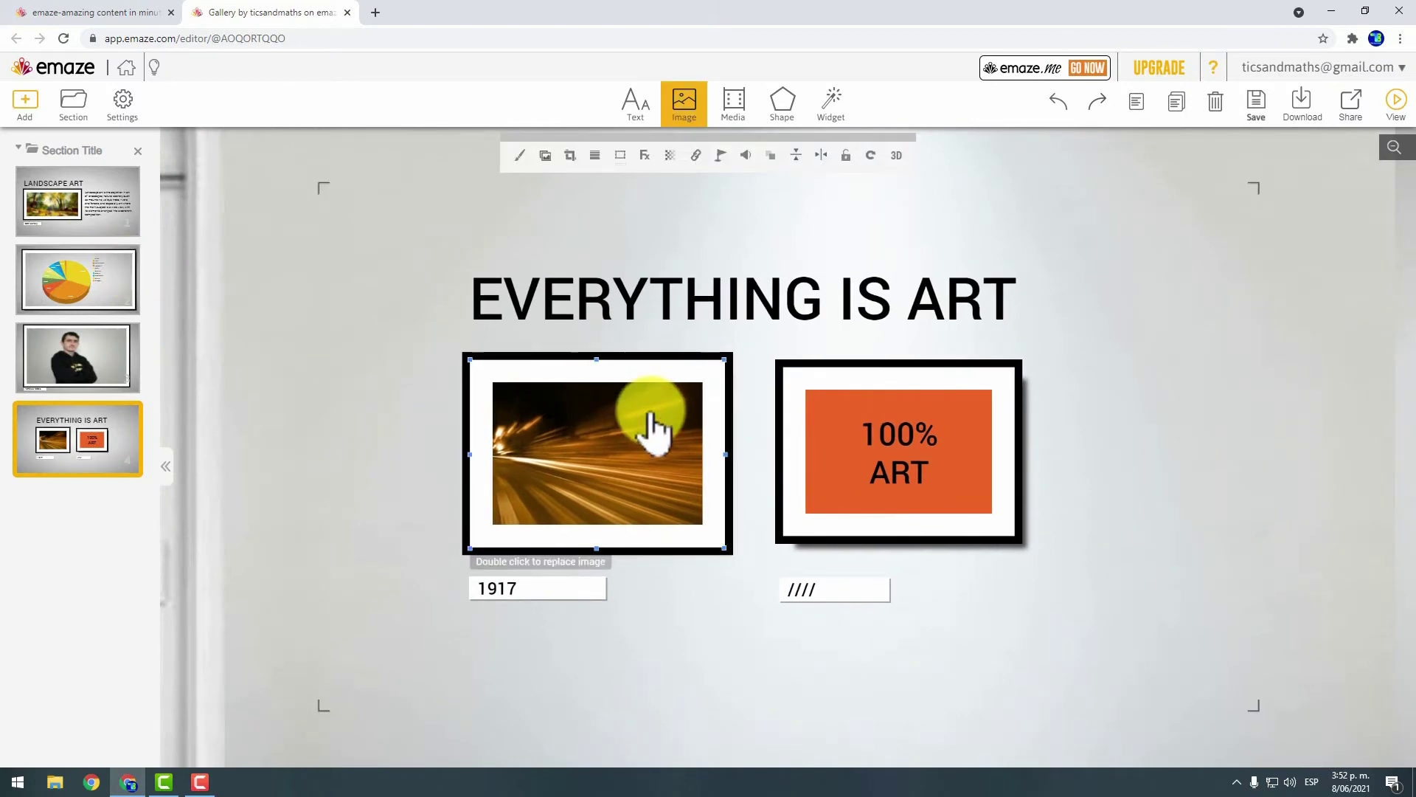
pyautogui.press('Delete')
pyautogui.click(812, 419)
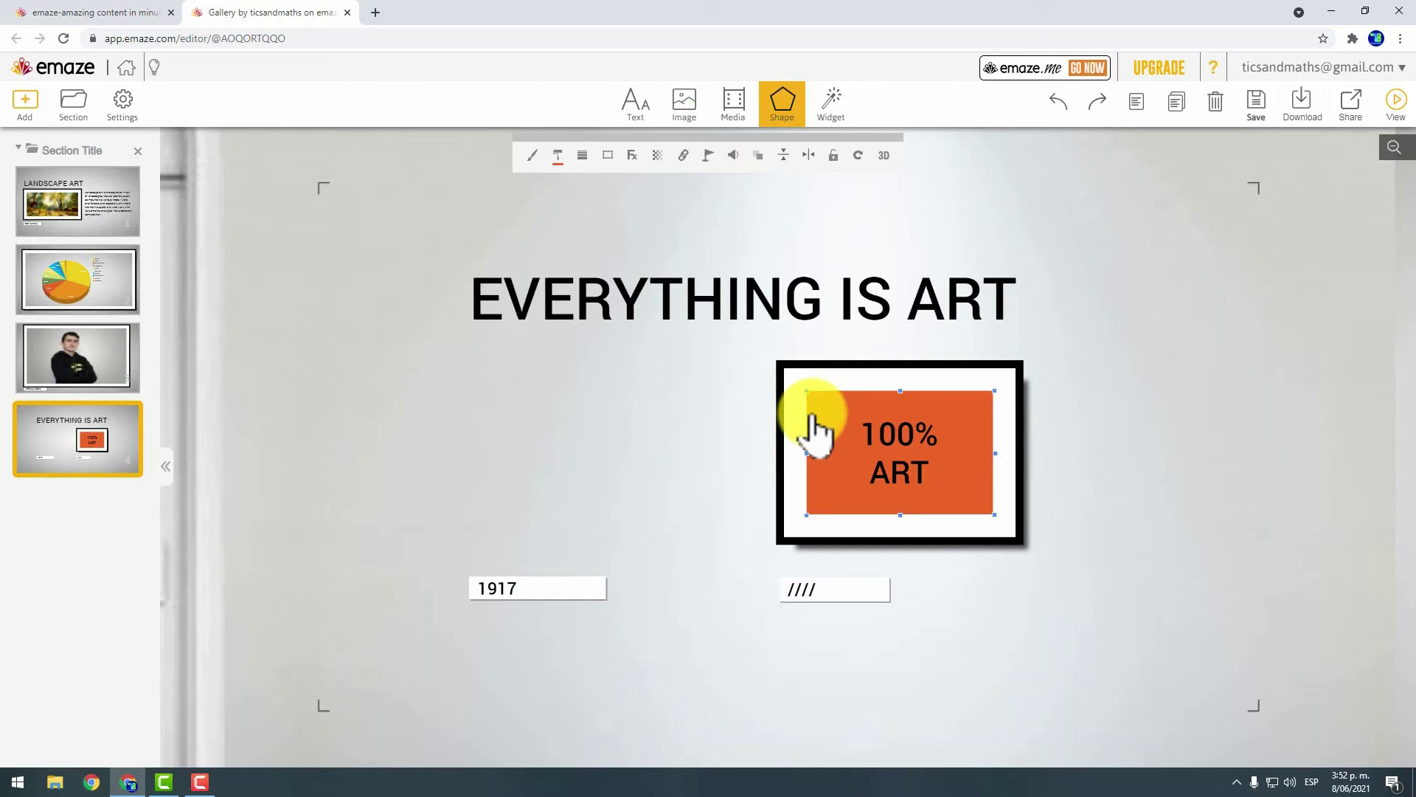
pyautogui.press('Delete')
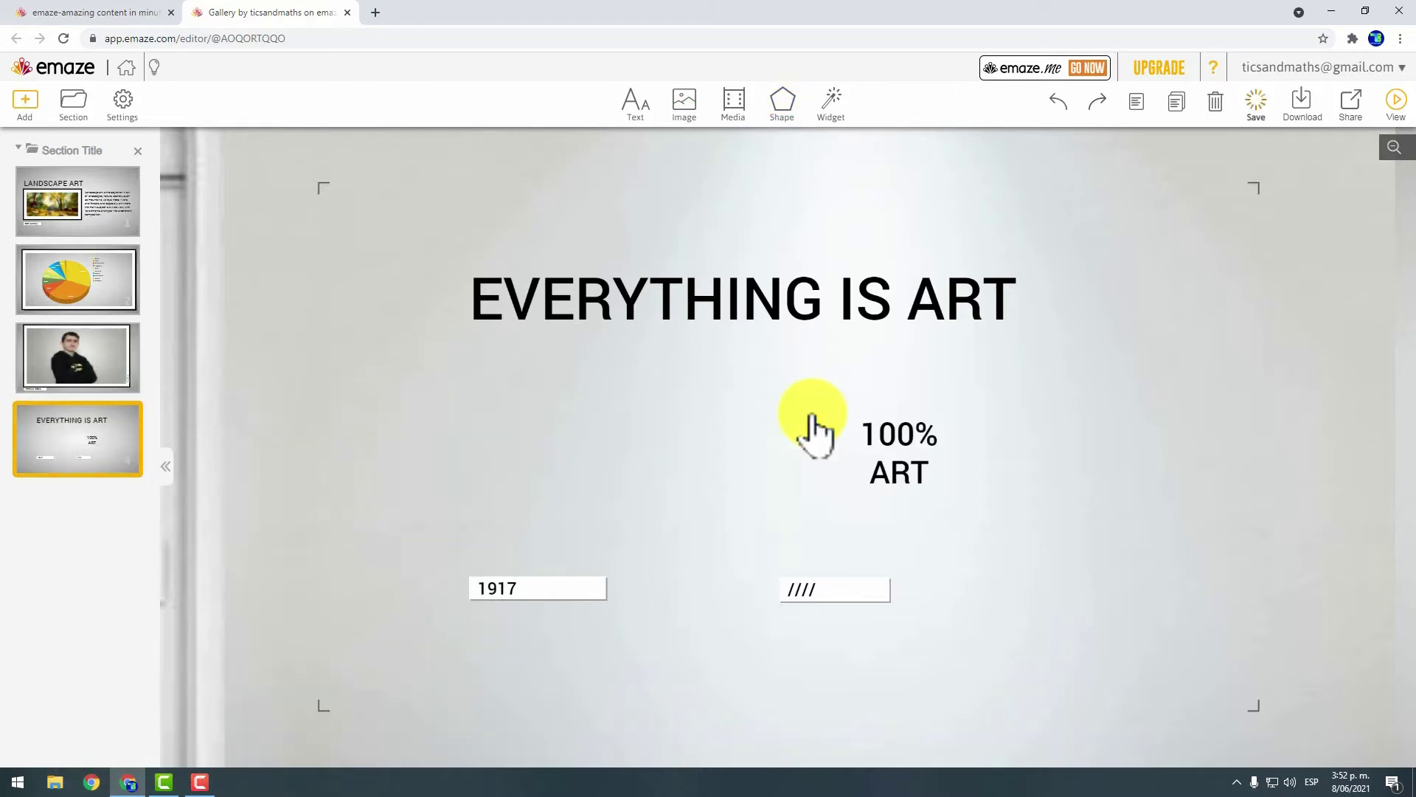
# Insert a play-triangle shape and size it into the left frame.
pyautogui.click(776, 118)
pyautogui.click(950, 172)
pyautogui.moveTo(759, 433); pyautogui.dragTo(532, 449)
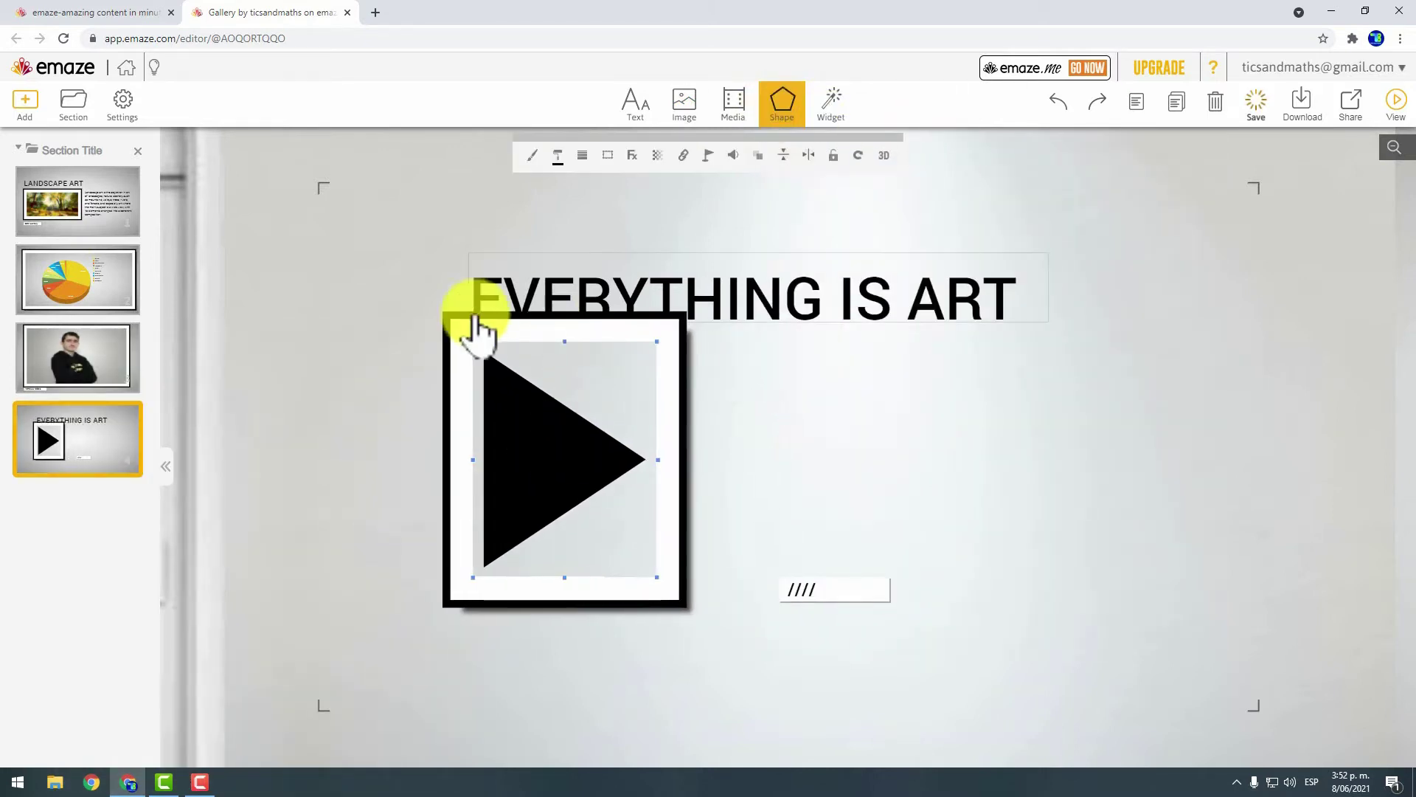
pyautogui.moveTo(474, 316)
pyautogui.mouseDown()
pyautogui.moveTo(530, 431)
pyautogui.moveTo(472, 391)
pyautogui.mouseUp()
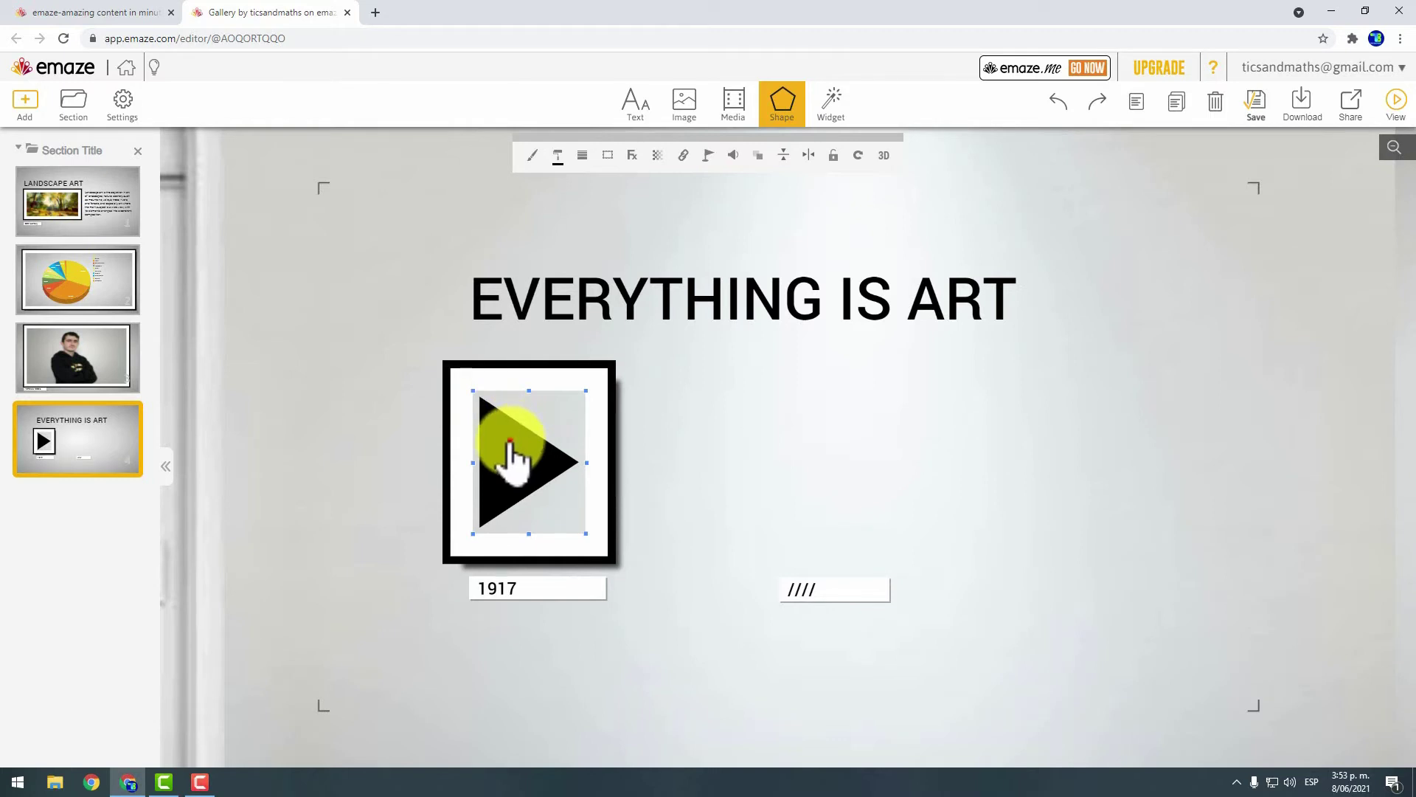
pyautogui.click(771, 387)
# Put a checkmark shape in the right frame and change its caption to 1945.
pyautogui.click(774, 107)
pyautogui.click(1167, 320)
pyautogui.moveTo(832, 442)
pyautogui.mouseDown()
pyautogui.moveTo(964, 347)
pyautogui.moveTo(904, 417)
pyautogui.moveTo(848, 407)
pyautogui.mouseUp()
pyautogui.click(823, 590)
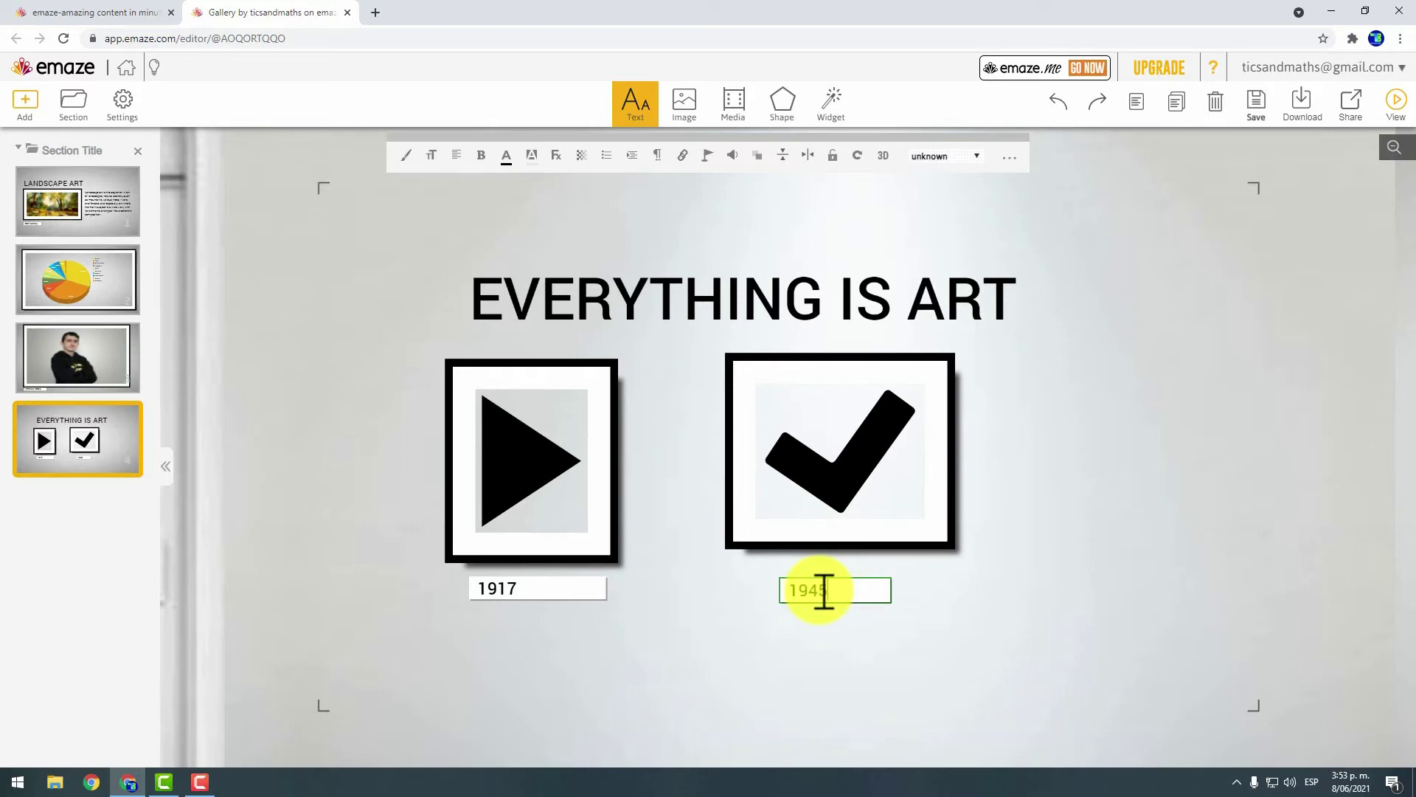
pyautogui.click(1081, 479)
pyautogui.click(25, 102)
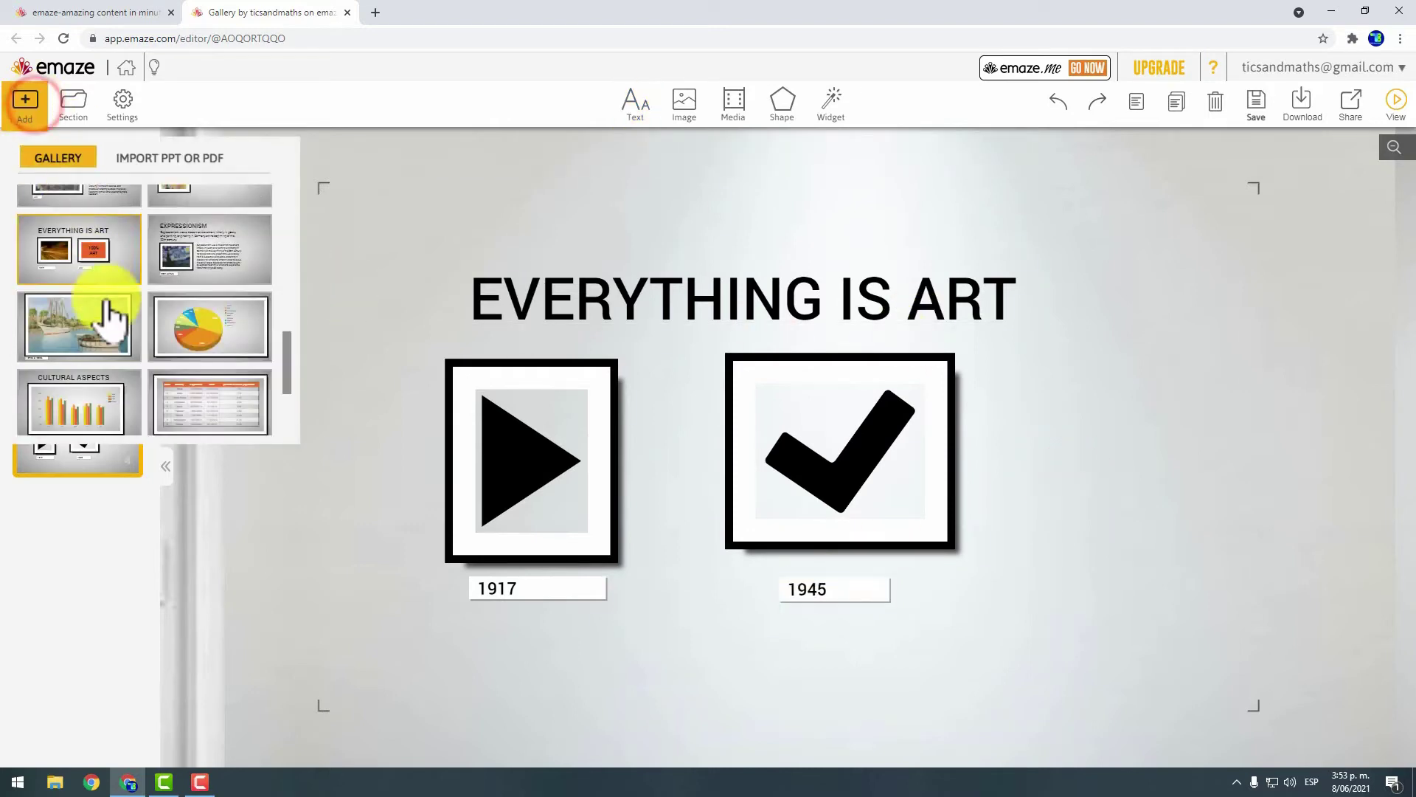
# Add the Art Forms gallery template as a new slide.
pyautogui.scroll(2, 111, 325)
pyautogui.scroll(2, 118, 332)
pyautogui.scroll(2, 122, 328)
pyautogui.scroll(1, 96, 321)
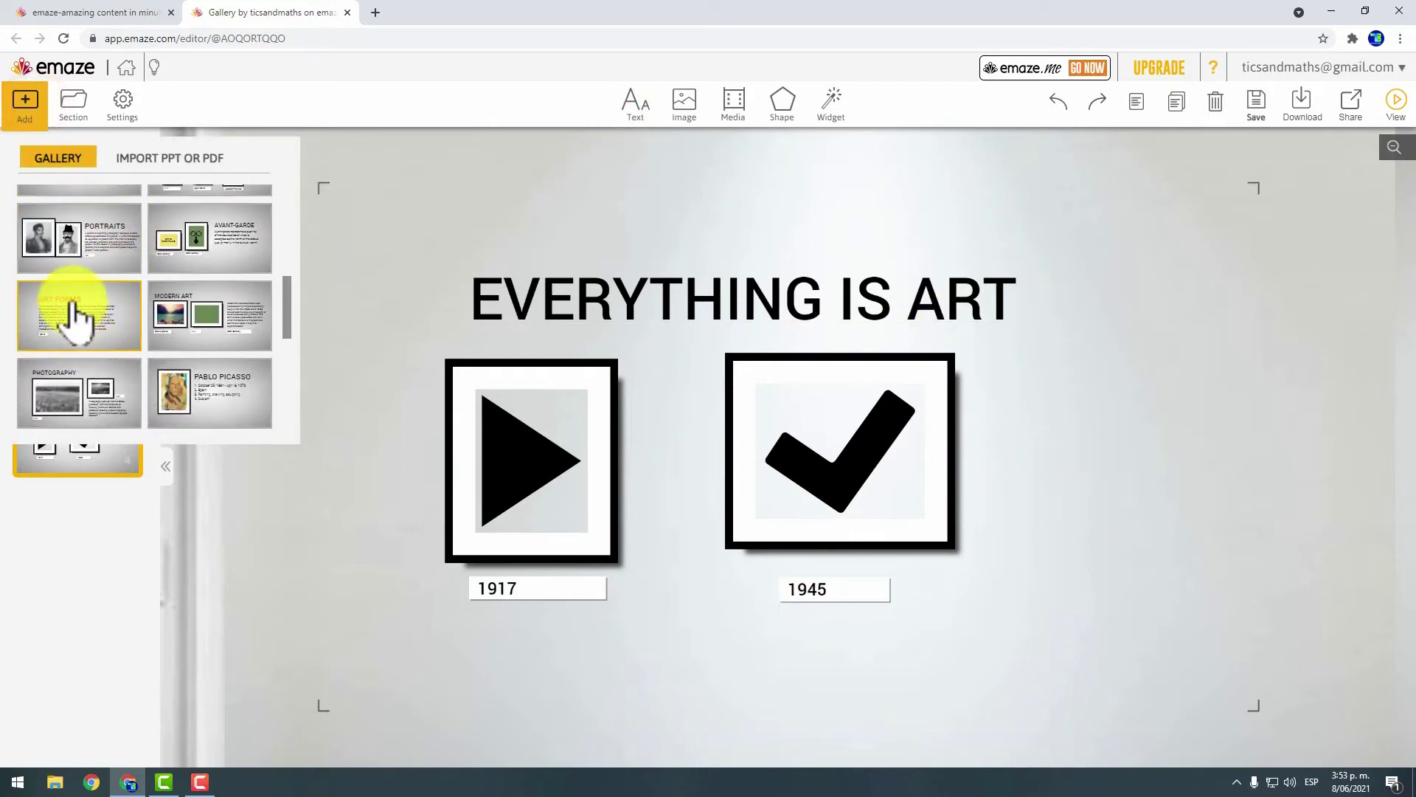
pyautogui.click(74, 314)
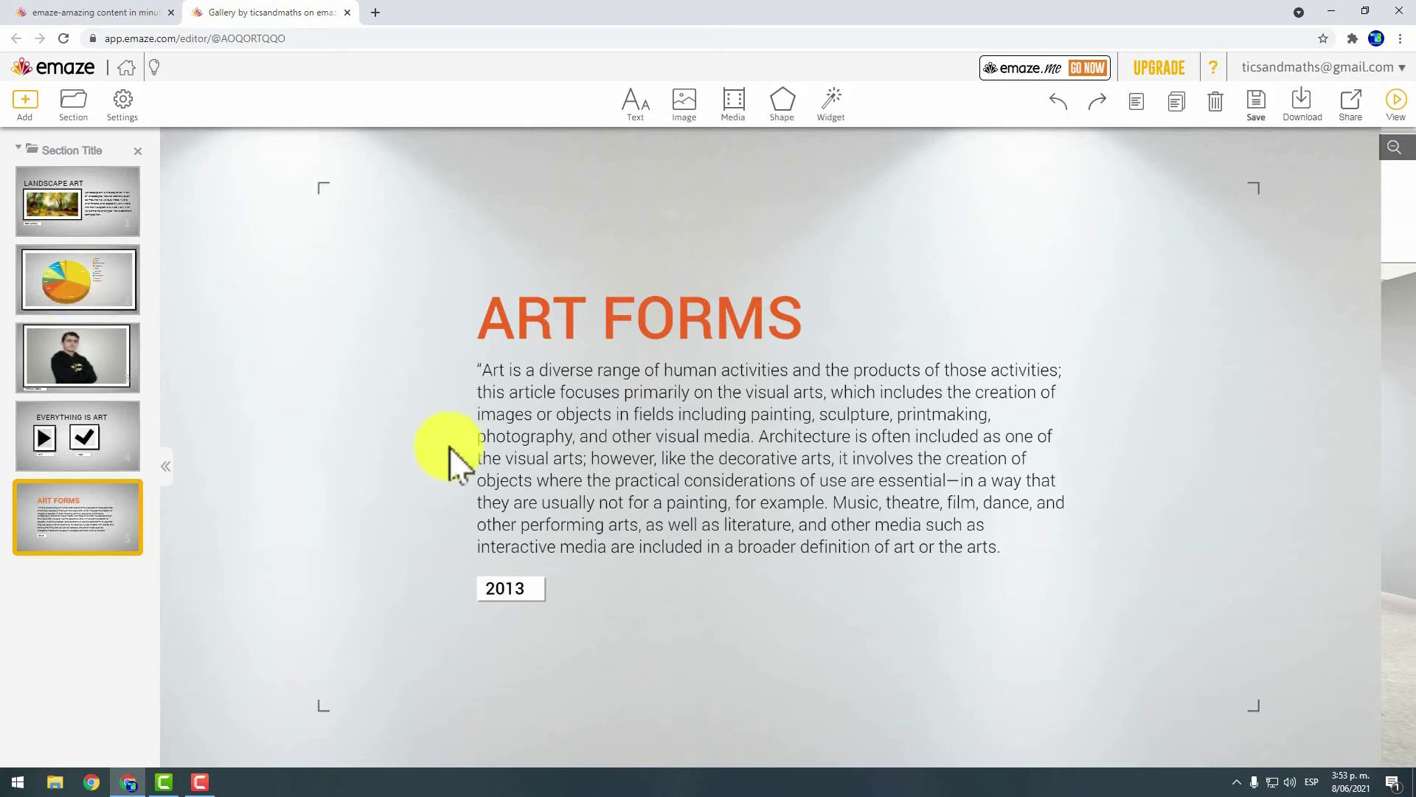
# Select and delete all the text in the long quote paragraph.
pyautogui.click(502, 432)
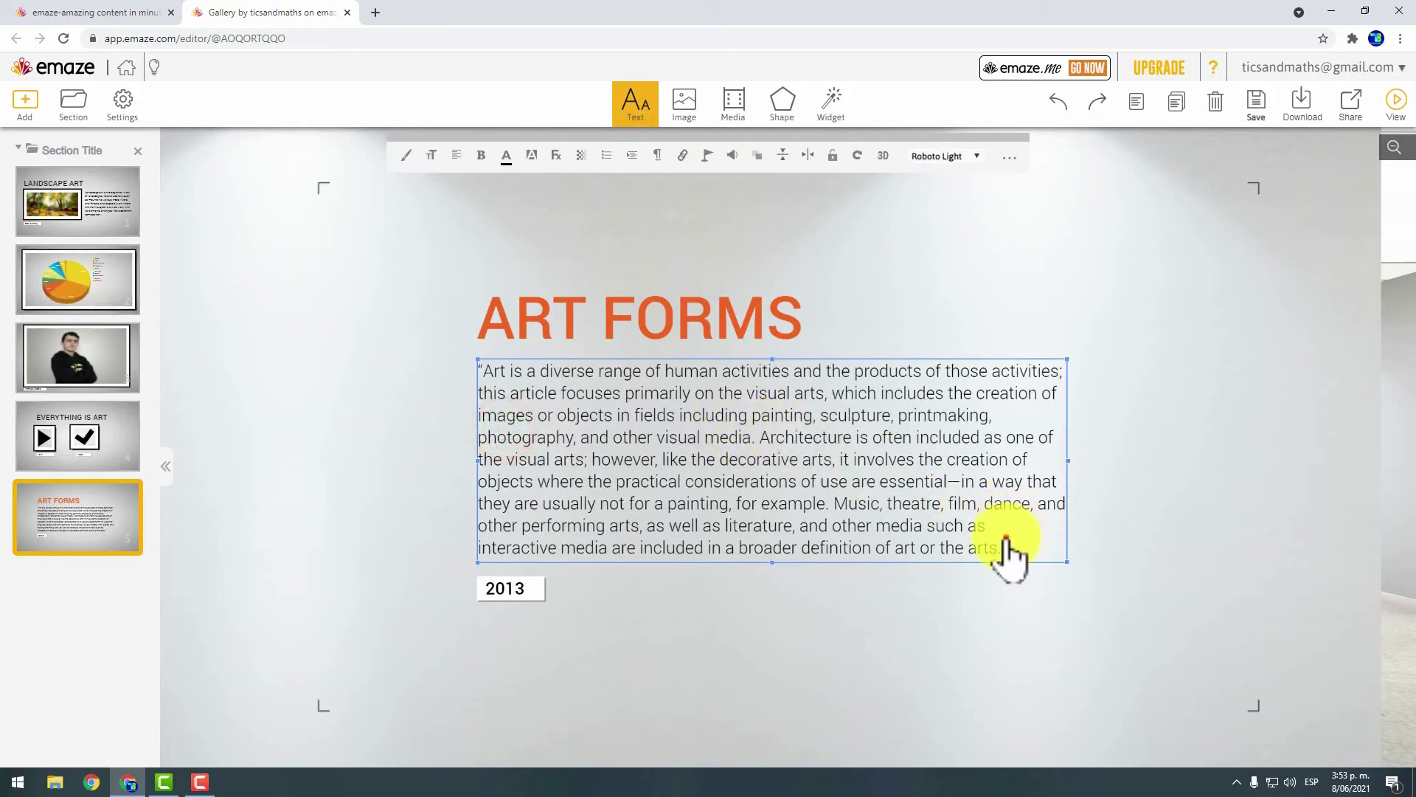
pyautogui.moveTo(1005, 542); pyautogui.dragTo(478, 376)
pyautogui.press('BackSpace')
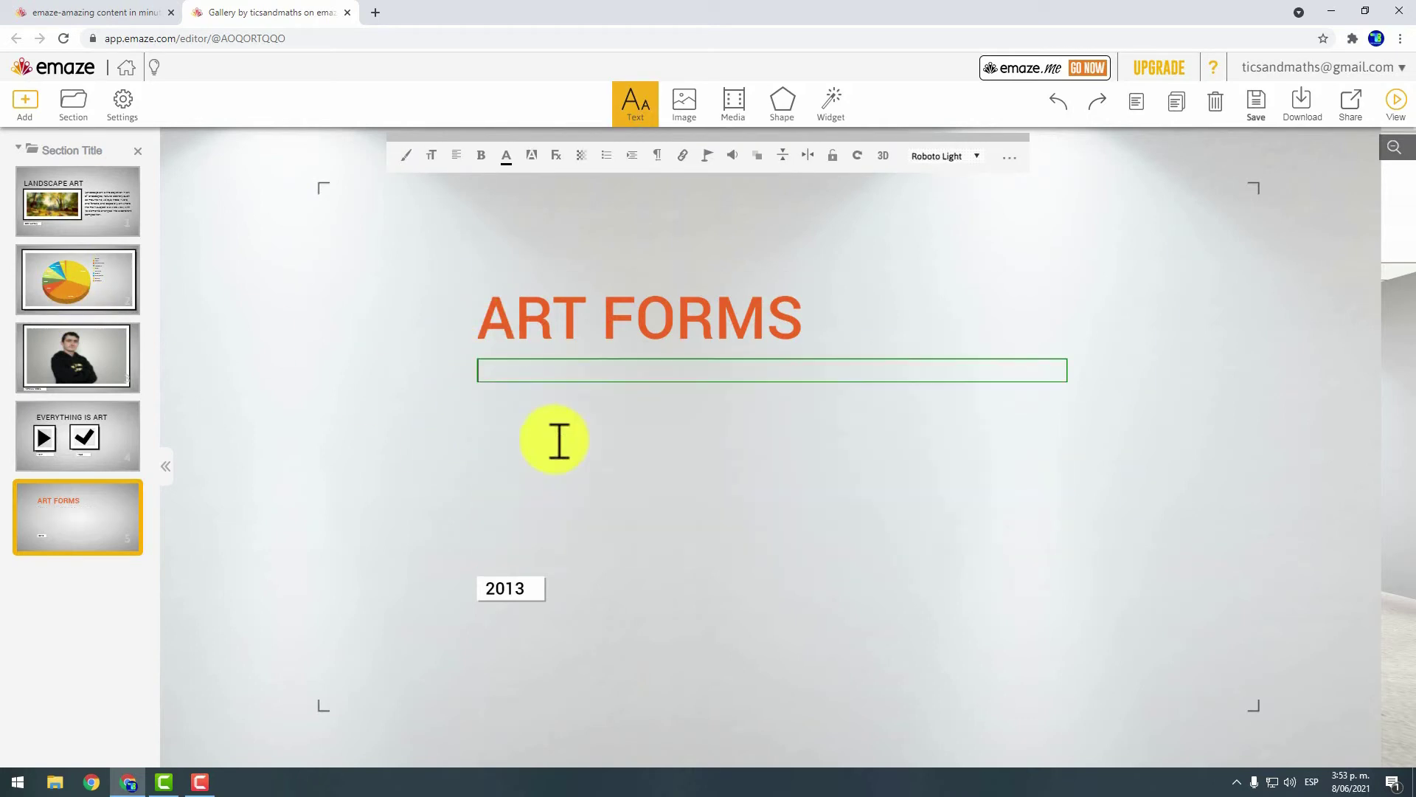
pyautogui.click(531, 448)
pyautogui.click(509, 371)
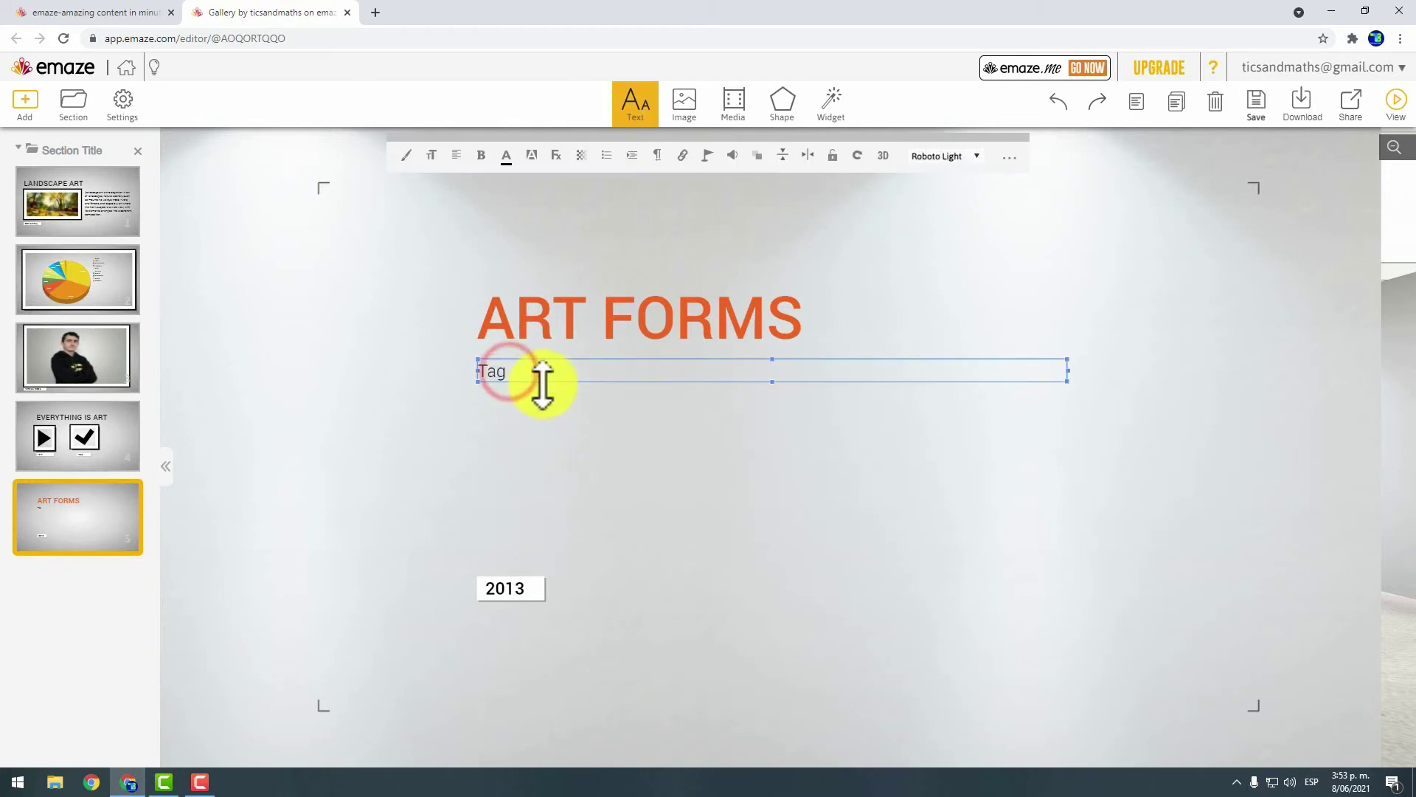
pyautogui.click(864, 427)
pyautogui.click(639, 99)
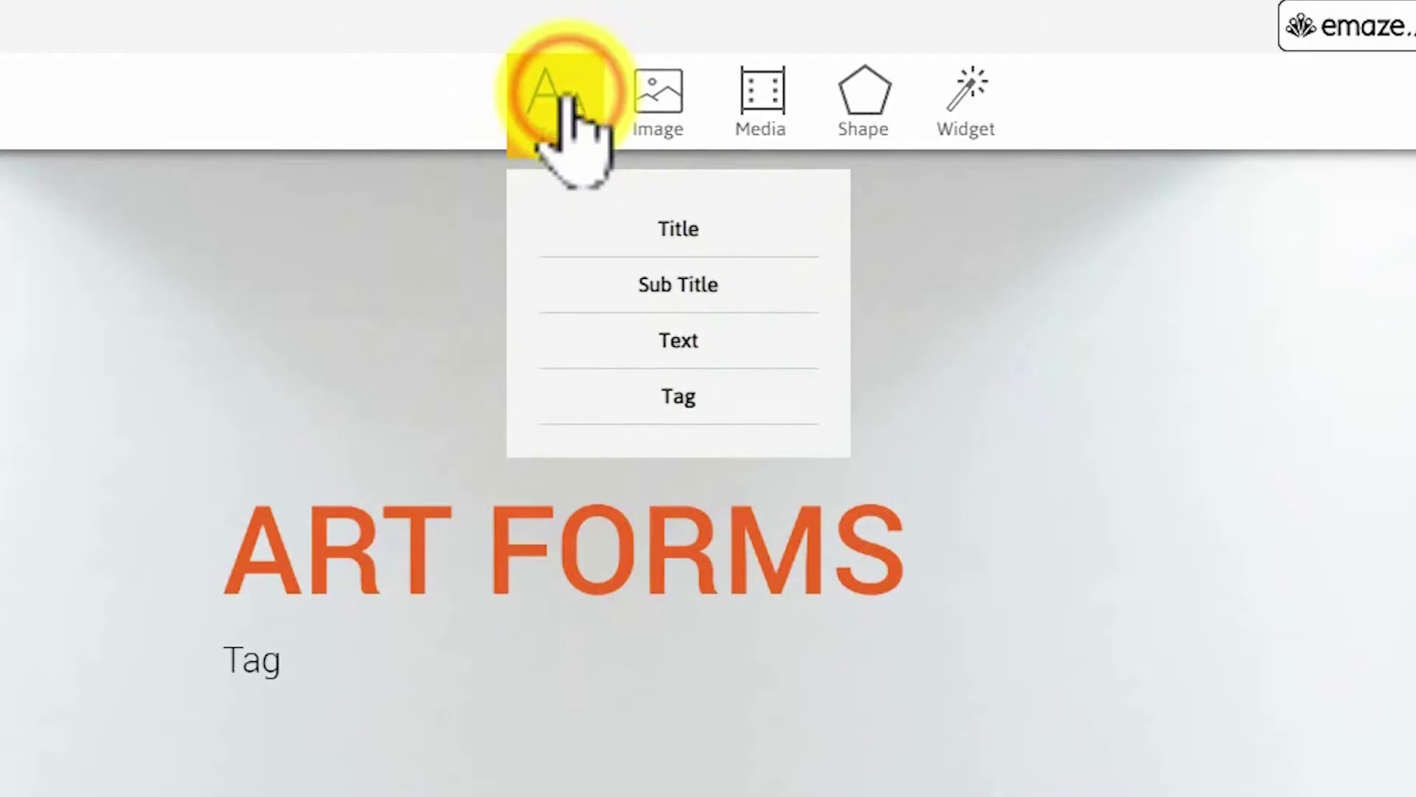
# Add a title box under ART FORMS, remove the Tag box, and type ARTE MODERNO.
pyautogui.click(649, 225)
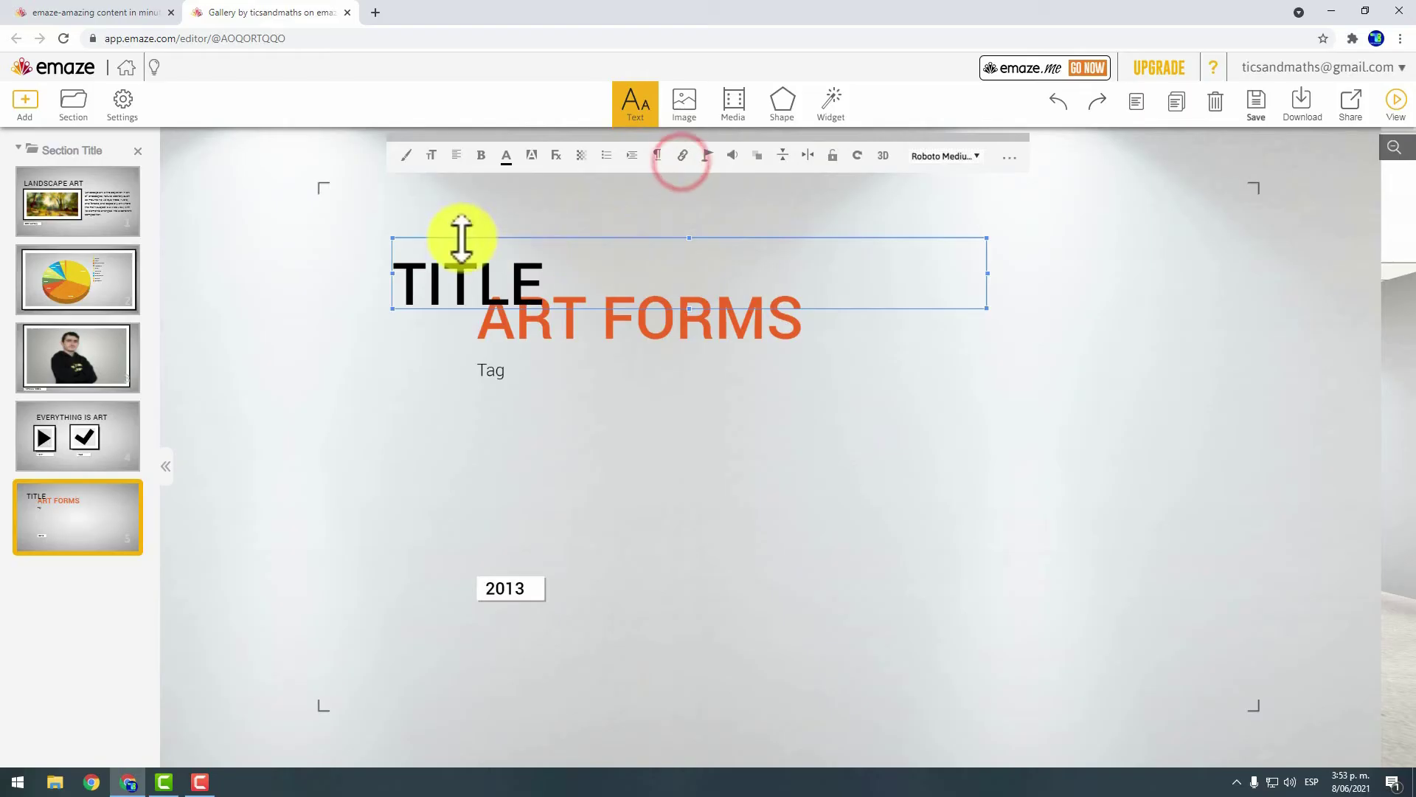
pyautogui.moveTo(462, 238)
pyautogui.mouseDown()
pyautogui.moveTo(531, 428)
pyautogui.moveTo(453, 390)
pyautogui.mouseUp()
pyautogui.click(492, 362)
pyautogui.press('Delete')
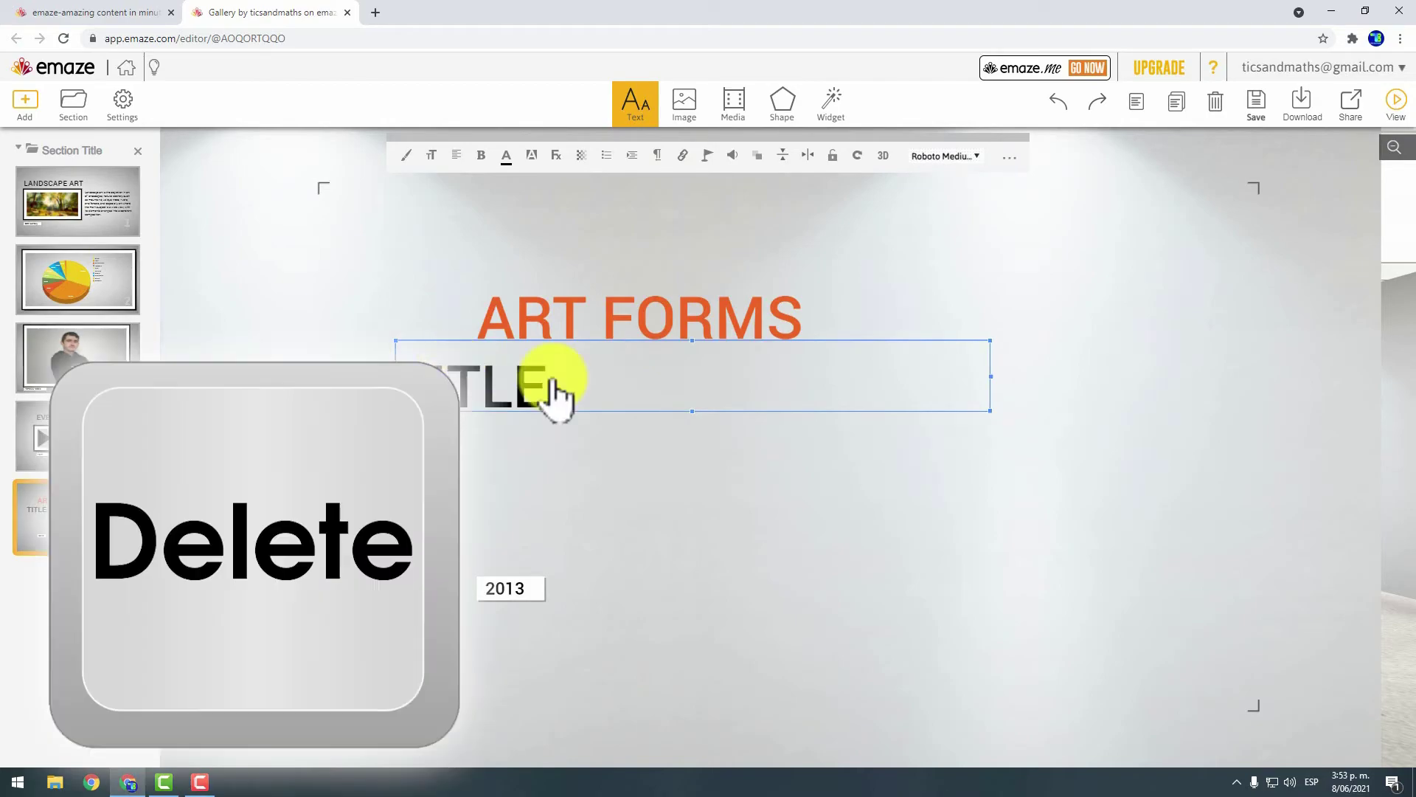
pyautogui.write('ARTE MODERNO')
# Shrink ARTE MODERNO's font size, italicize it, and apply a custom colour.
pyautogui.click(431, 155)
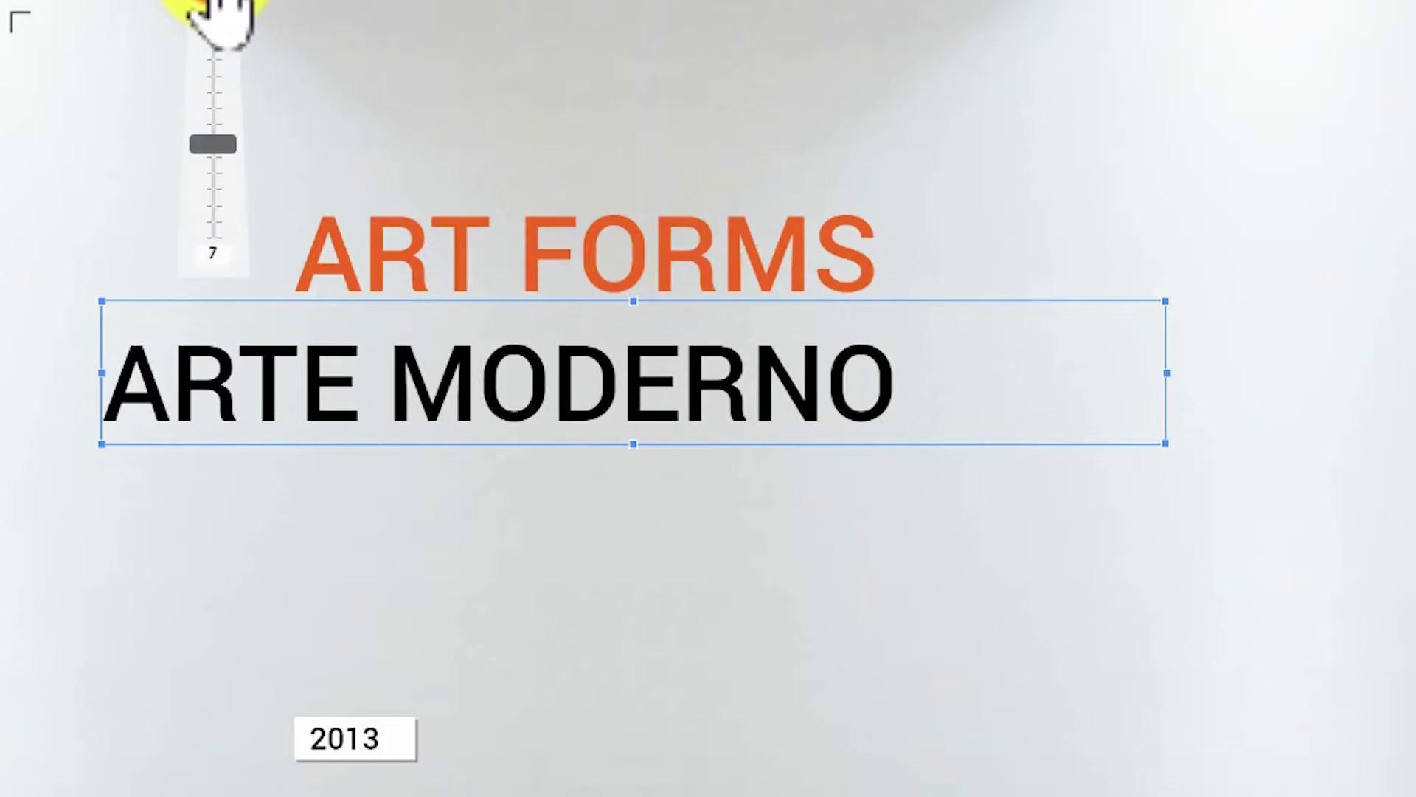
pyautogui.moveTo(213, 144)
pyautogui.mouseDown()
pyautogui.moveTo(443, 265)
pyautogui.moveTo(430, 233)
pyautogui.mouseUp()
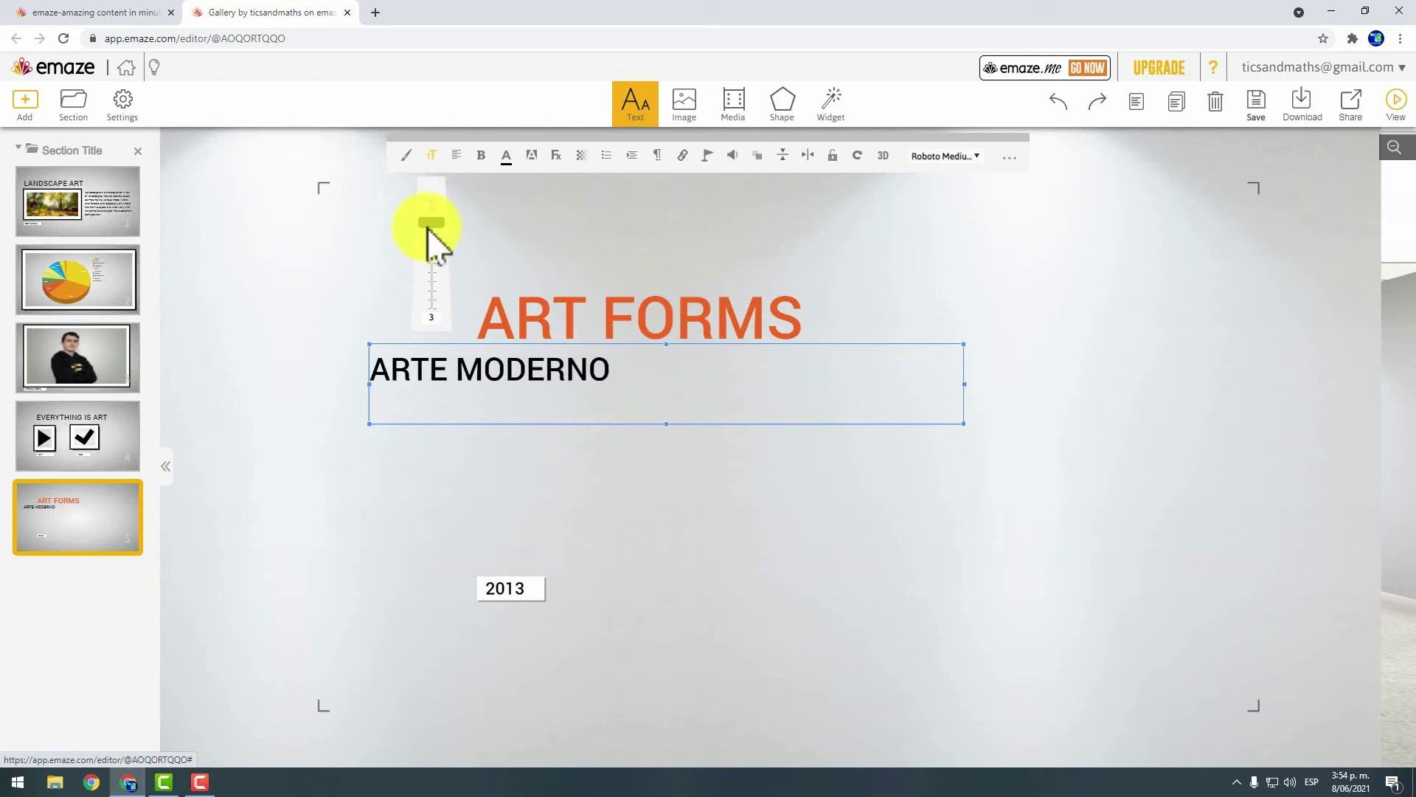
pyautogui.click(456, 154)
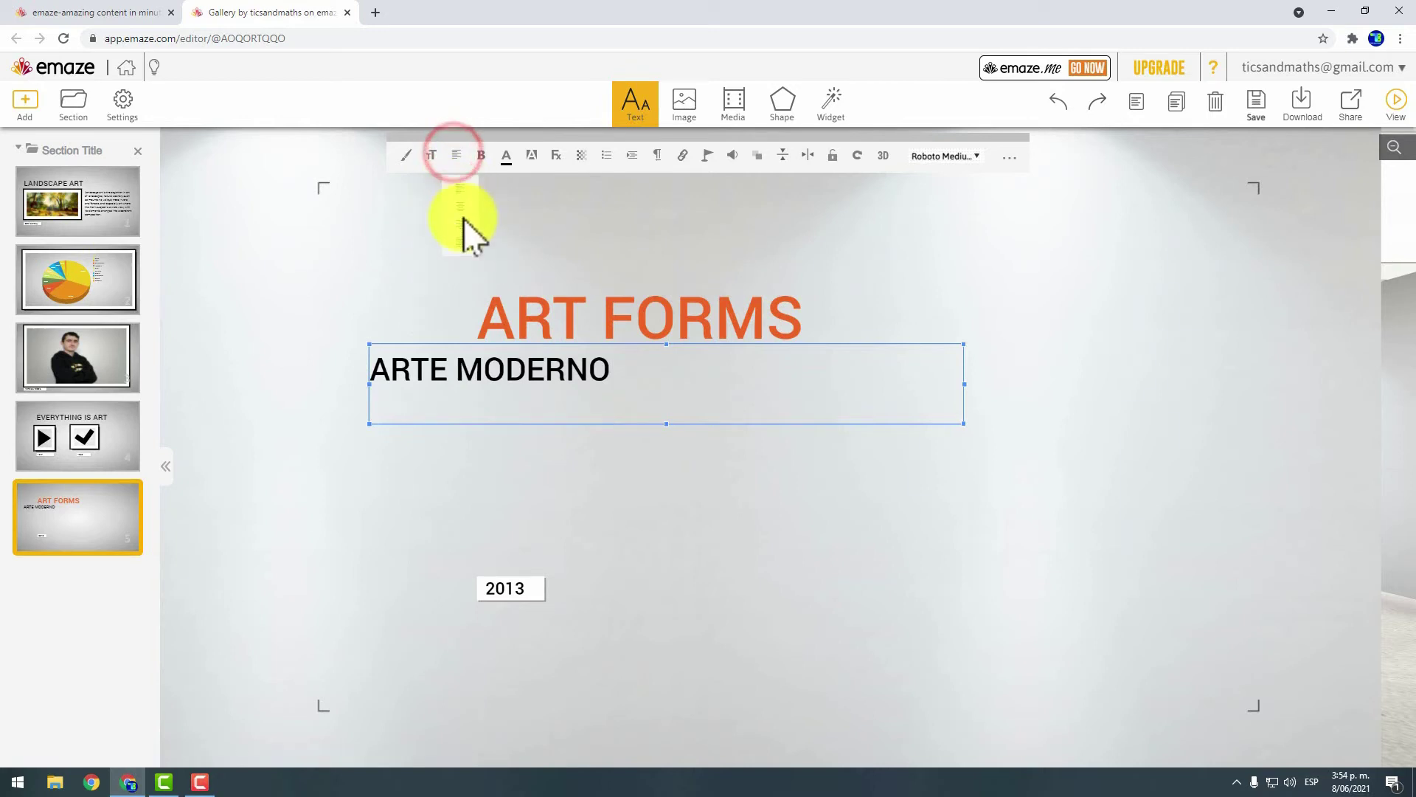
pyautogui.click(480, 156)
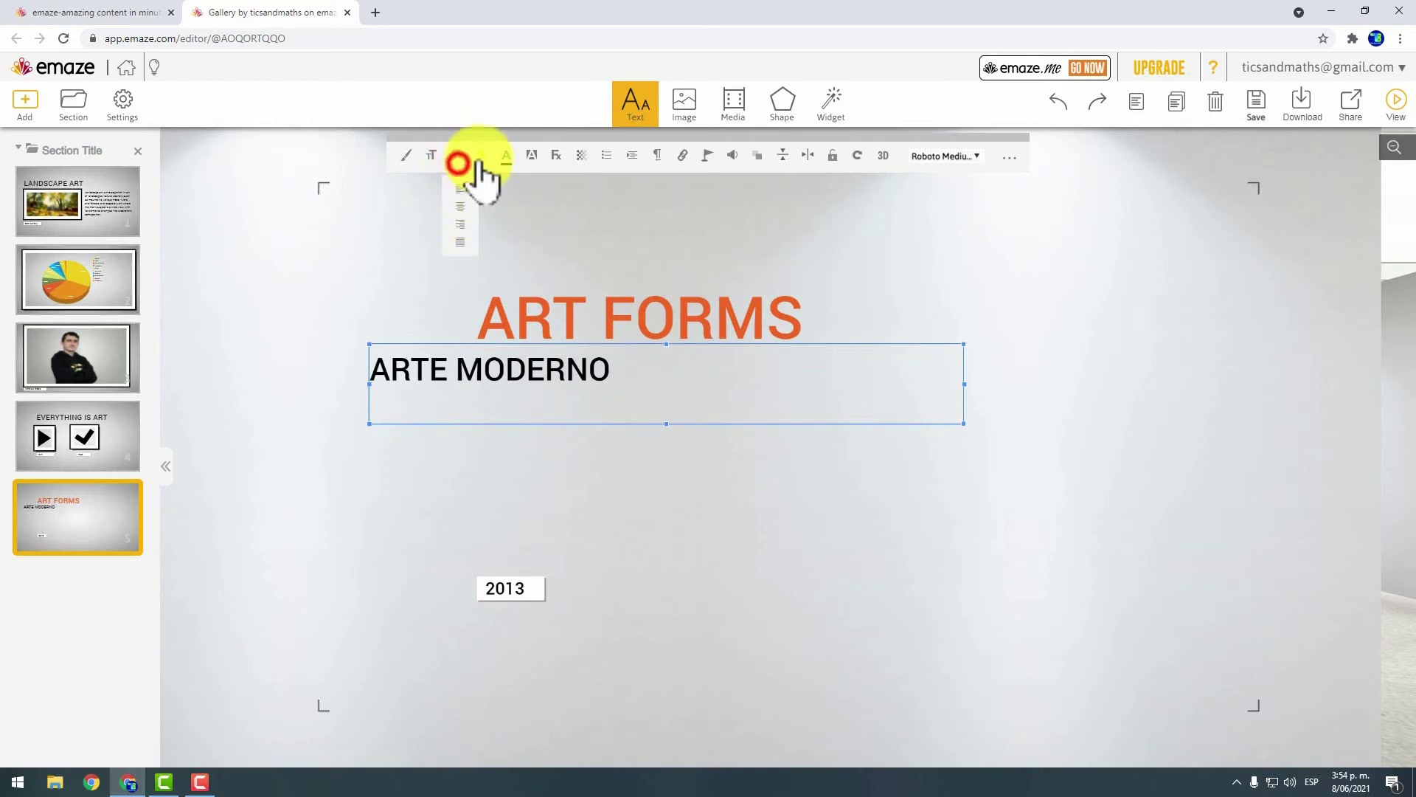
pyautogui.click(488, 201)
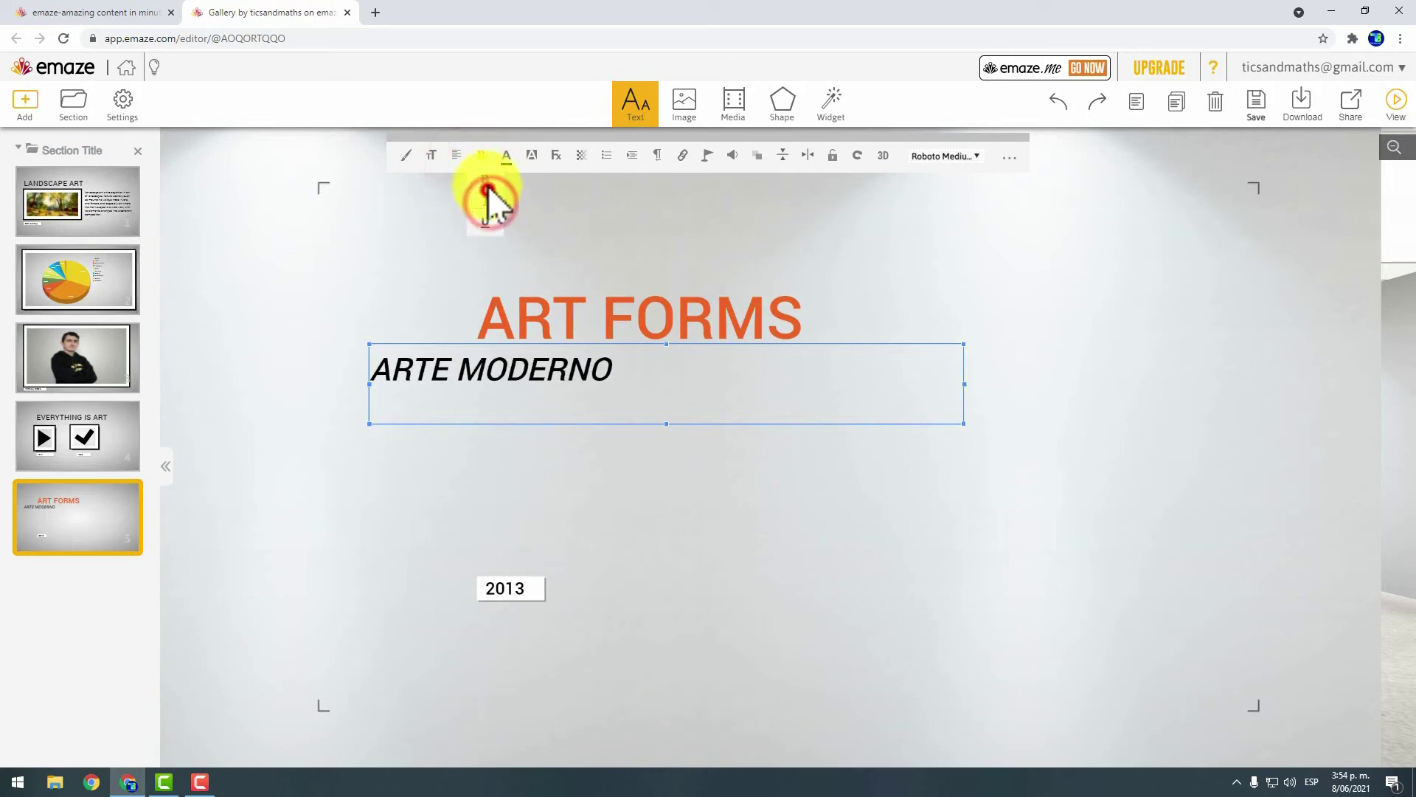
pyautogui.click(506, 155)
pyautogui.click(488, 295)
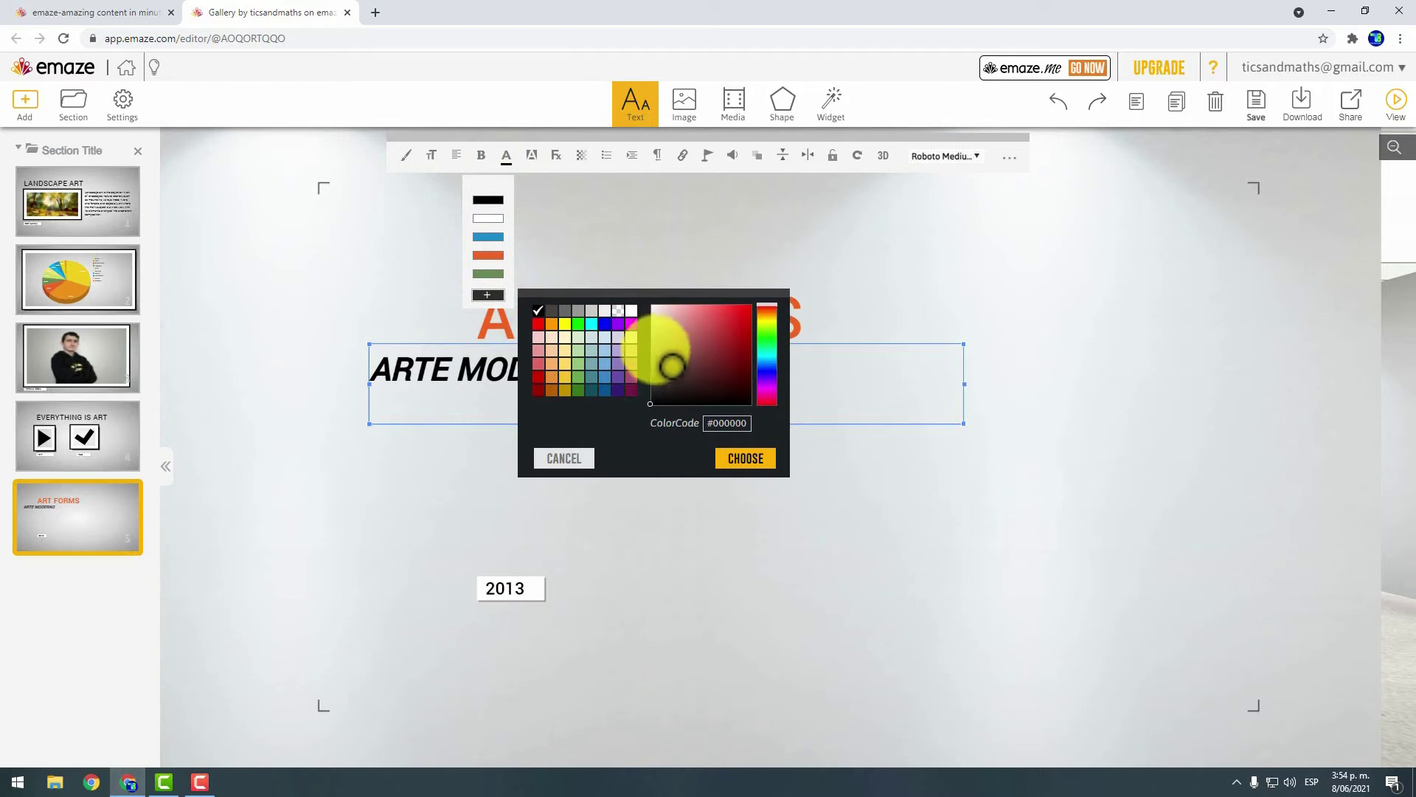
pyautogui.click(618, 311)
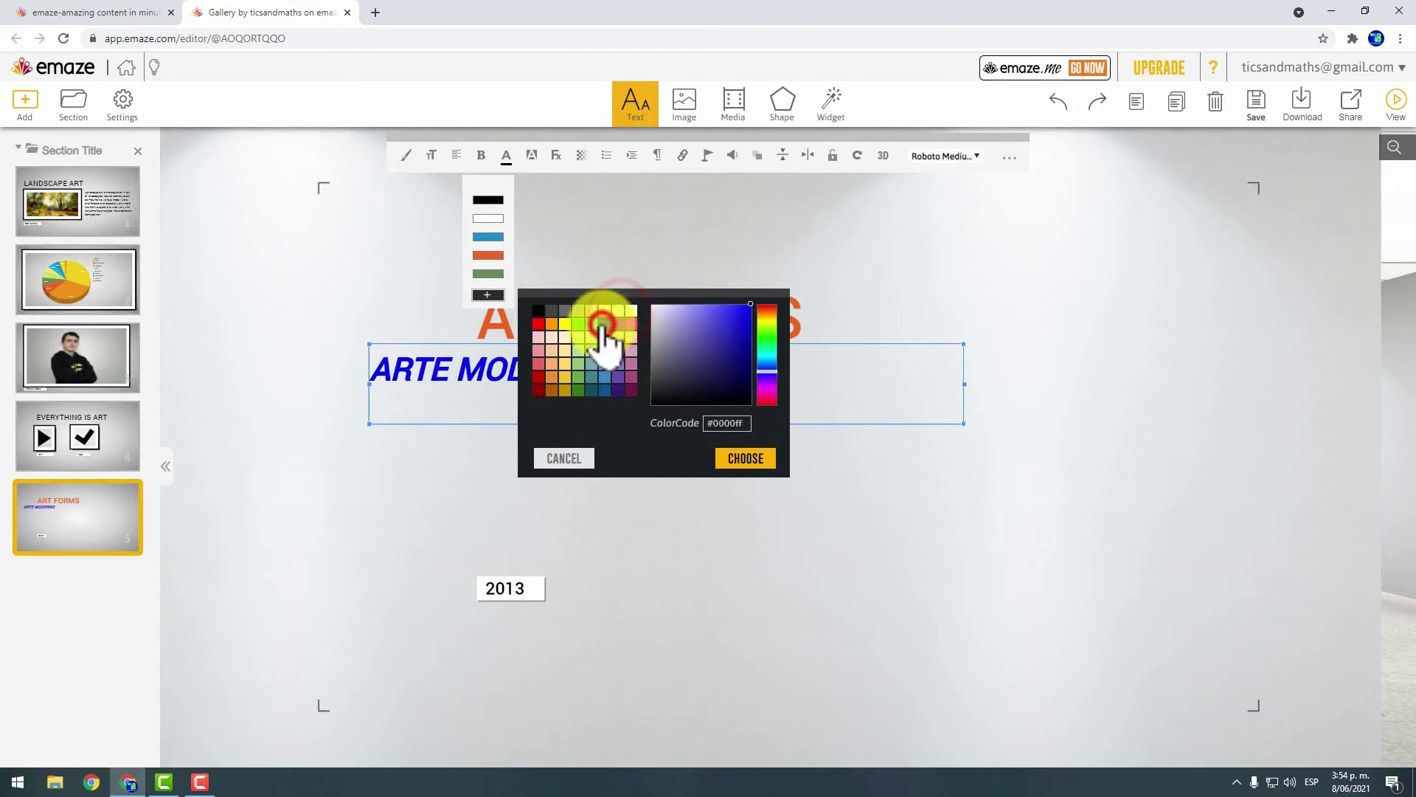
pyautogui.click(611, 157)
# Continue the bulleted list with ARTE CONTEMOPORÁNEO and ARTE ABSTRACTO, coloured blue.
pyautogui.click(649, 378)
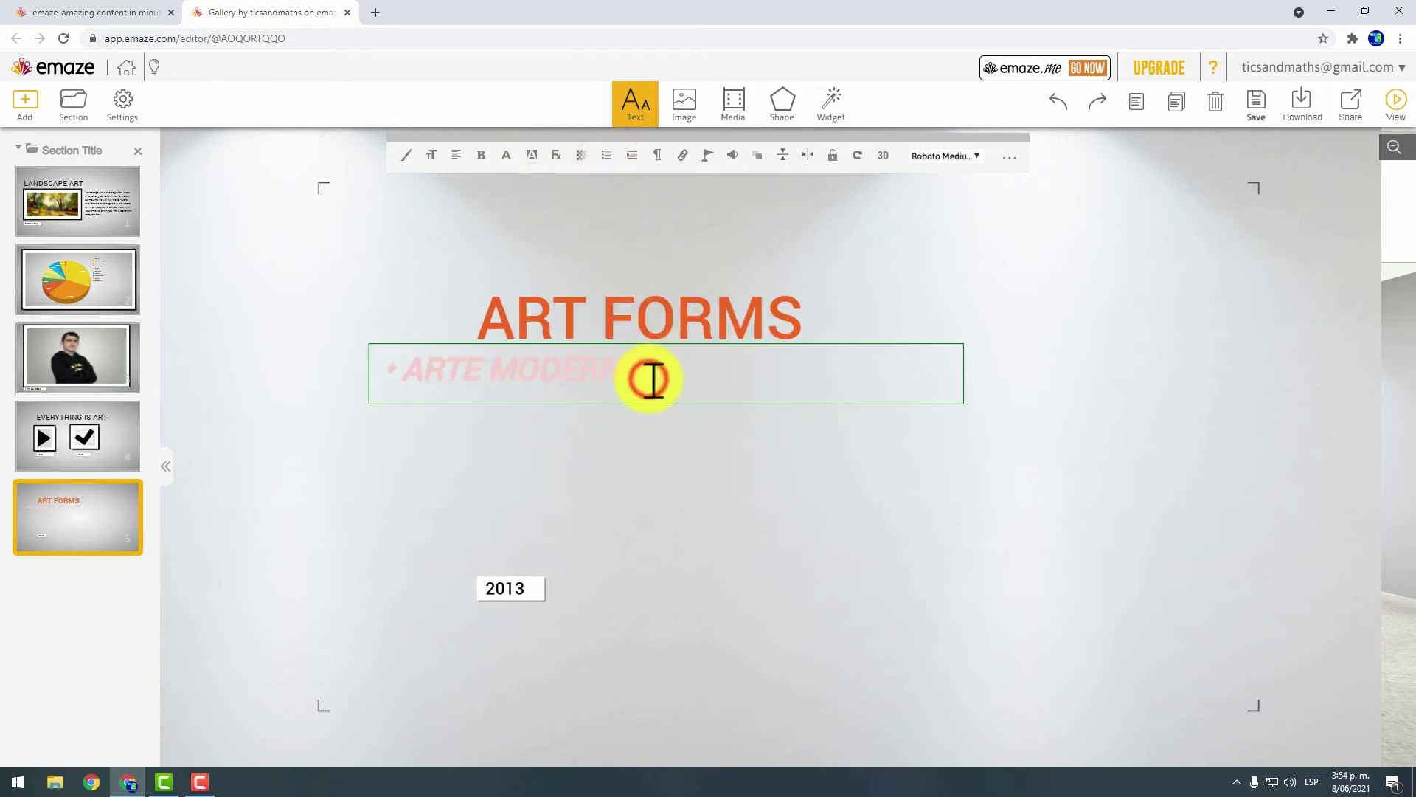
pyautogui.press('Return')
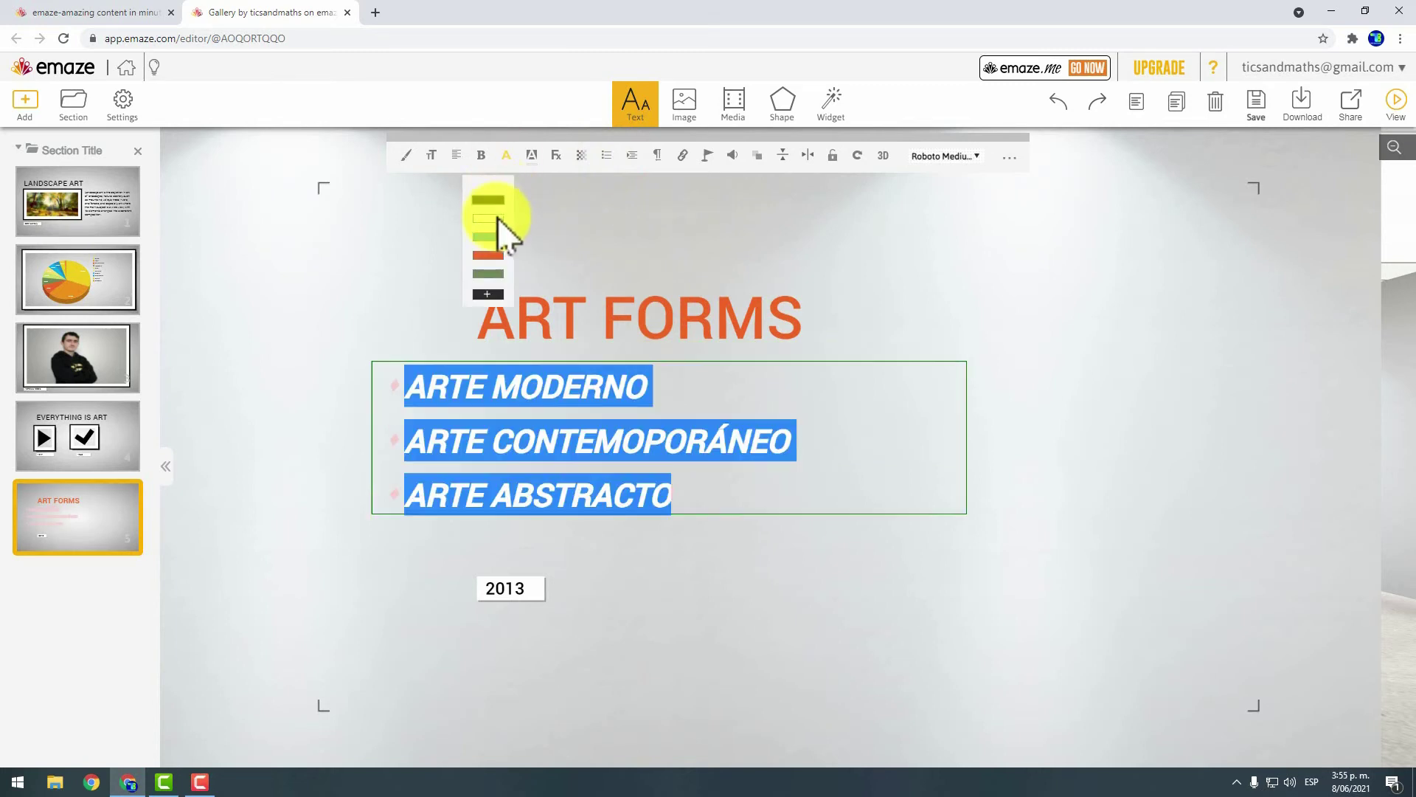
pyautogui.click(492, 236)
pyautogui.click(1037, 342)
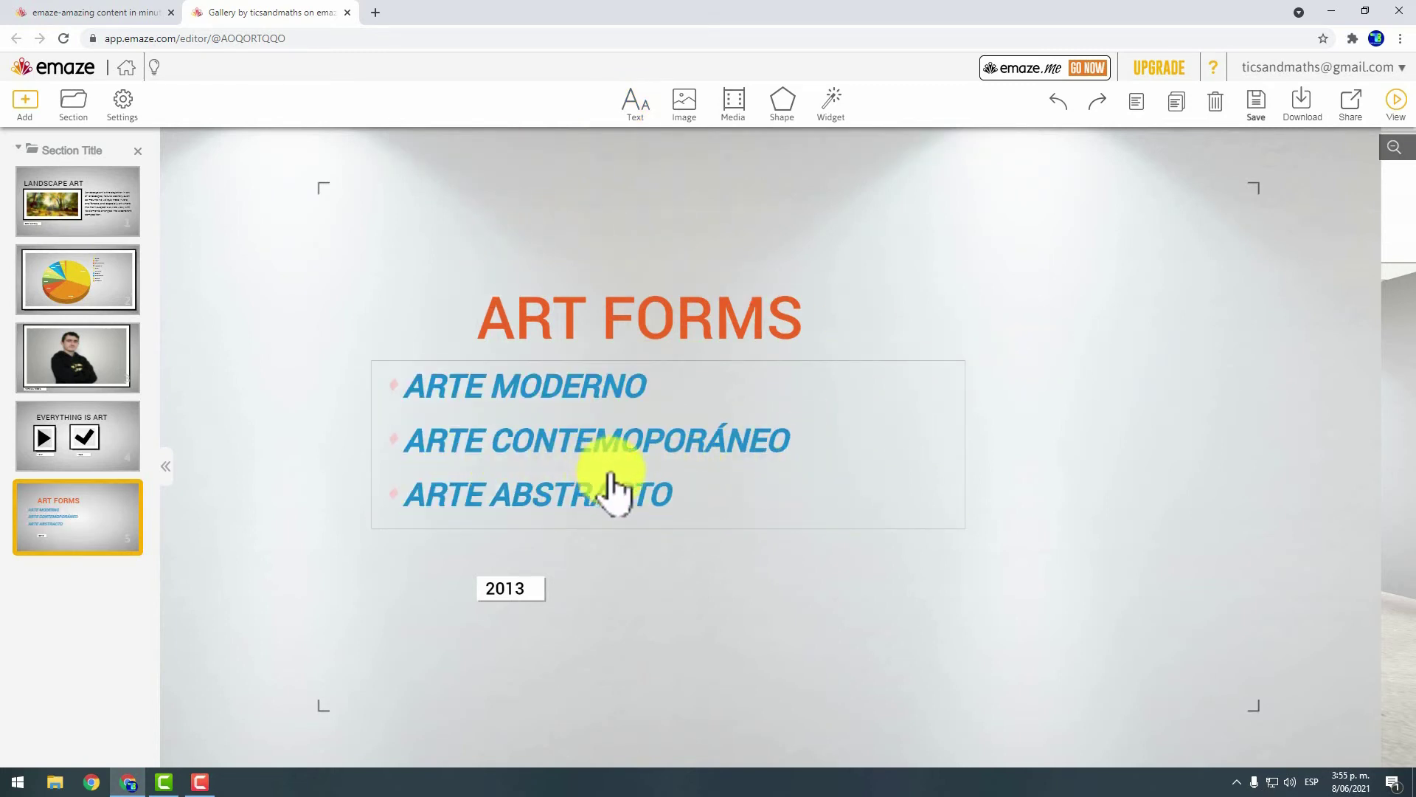
pyautogui.click(31, 107)
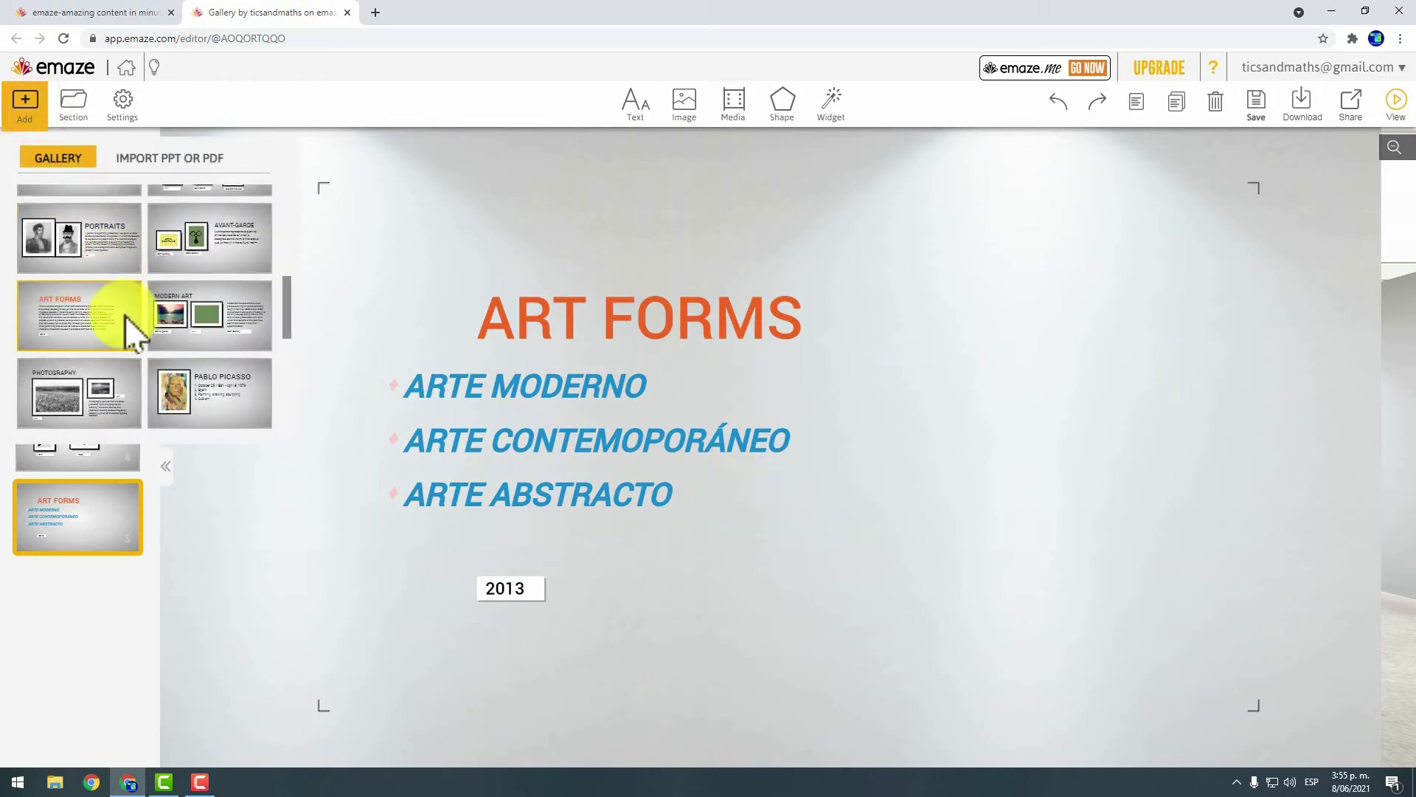
# Add the Photography template as slide 6 and select its large field photo.
pyautogui.scroll(-1, 126, 316)
pyautogui.click(79, 306)
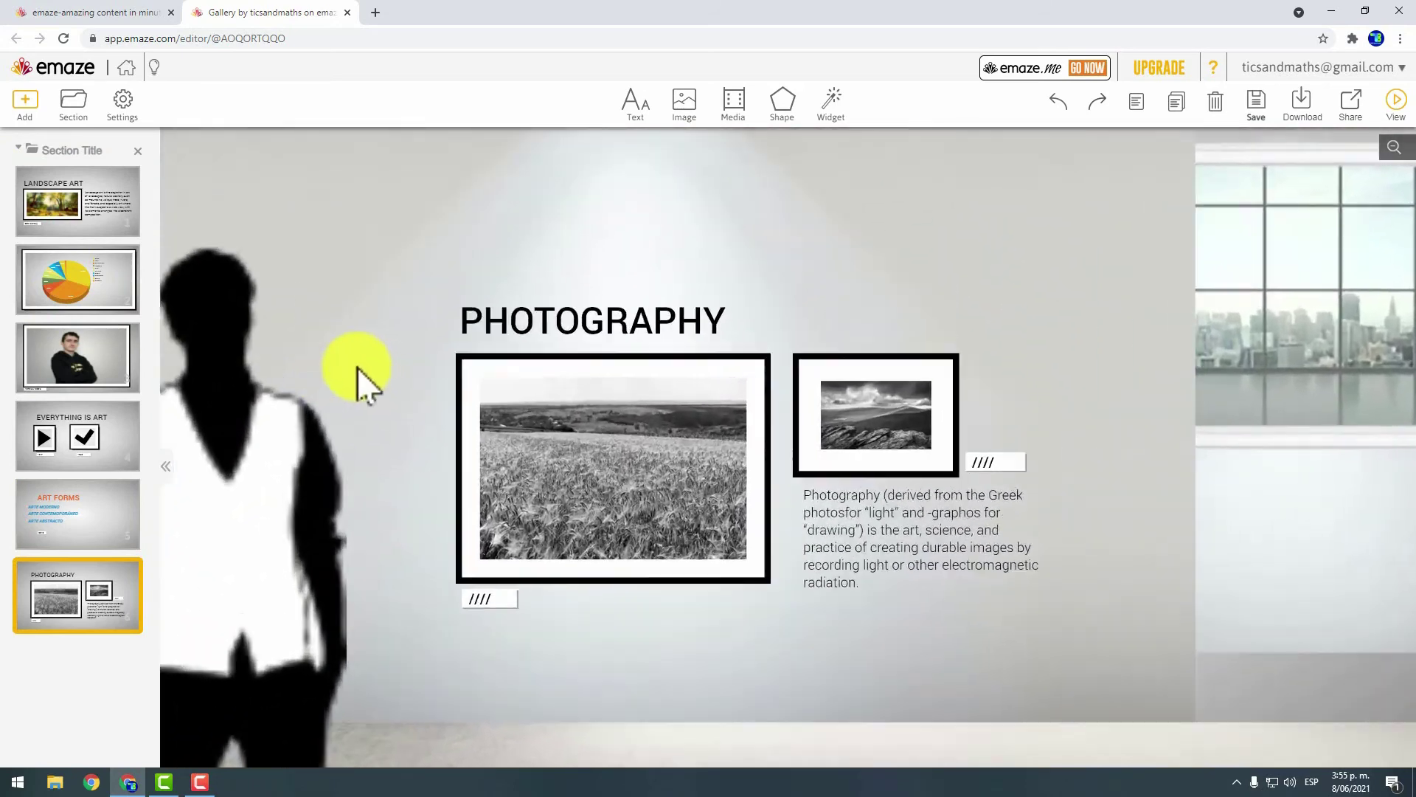
pyautogui.click(596, 472)
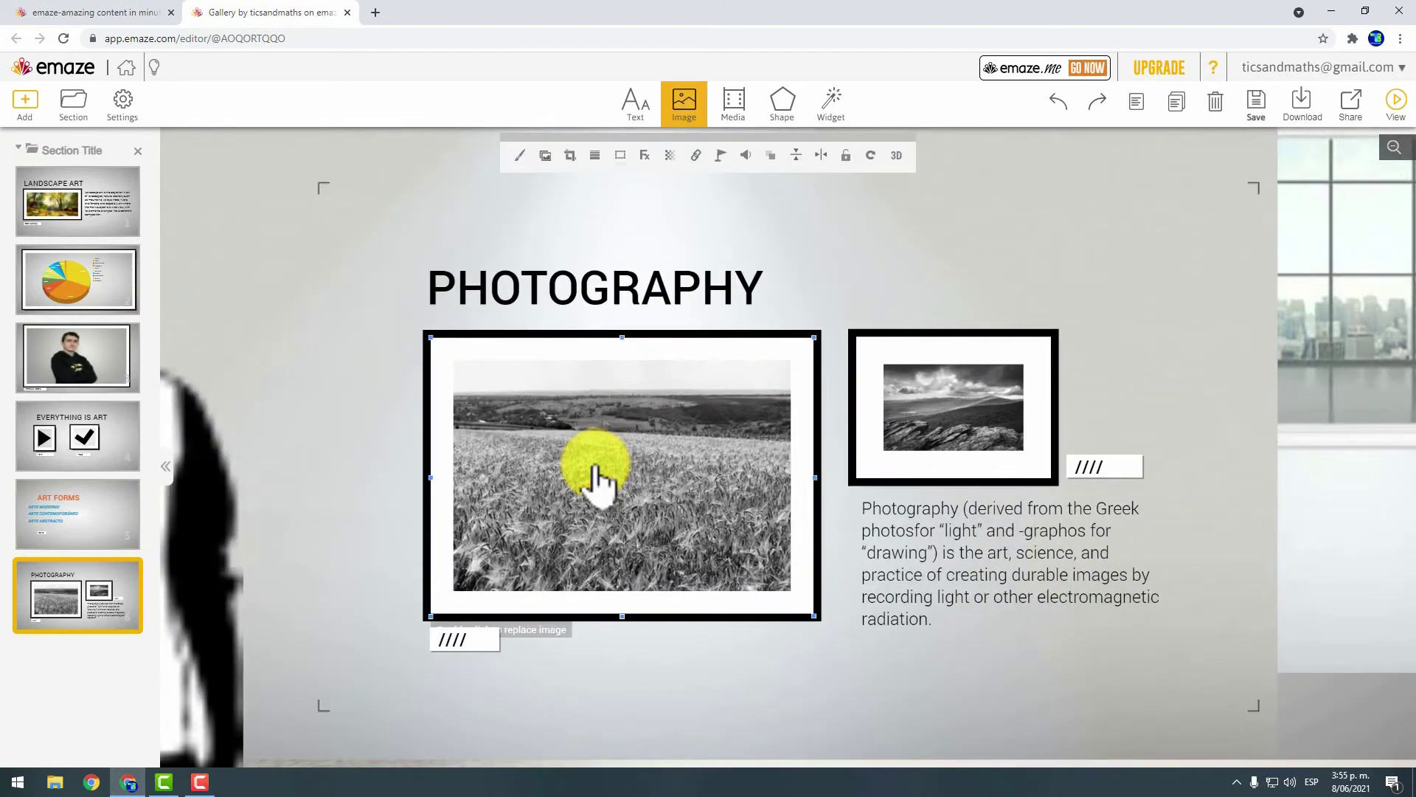
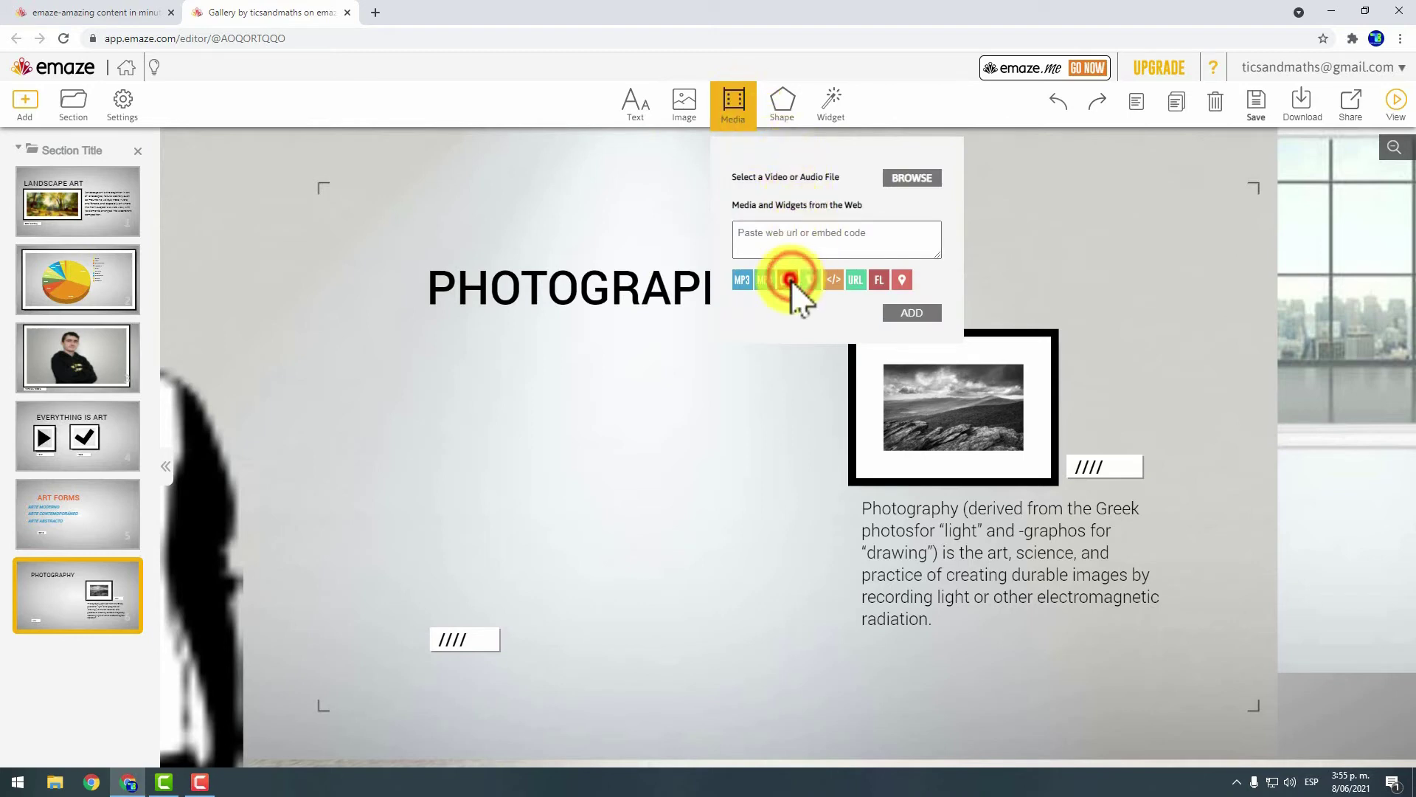
# Open the Kahoot tutorial video from your own YouTube channel in a new tab.
pyautogui.hotkey('ctrl', 't')
pyautogui.write('youtube.com/?gl=CO&tab=r1')
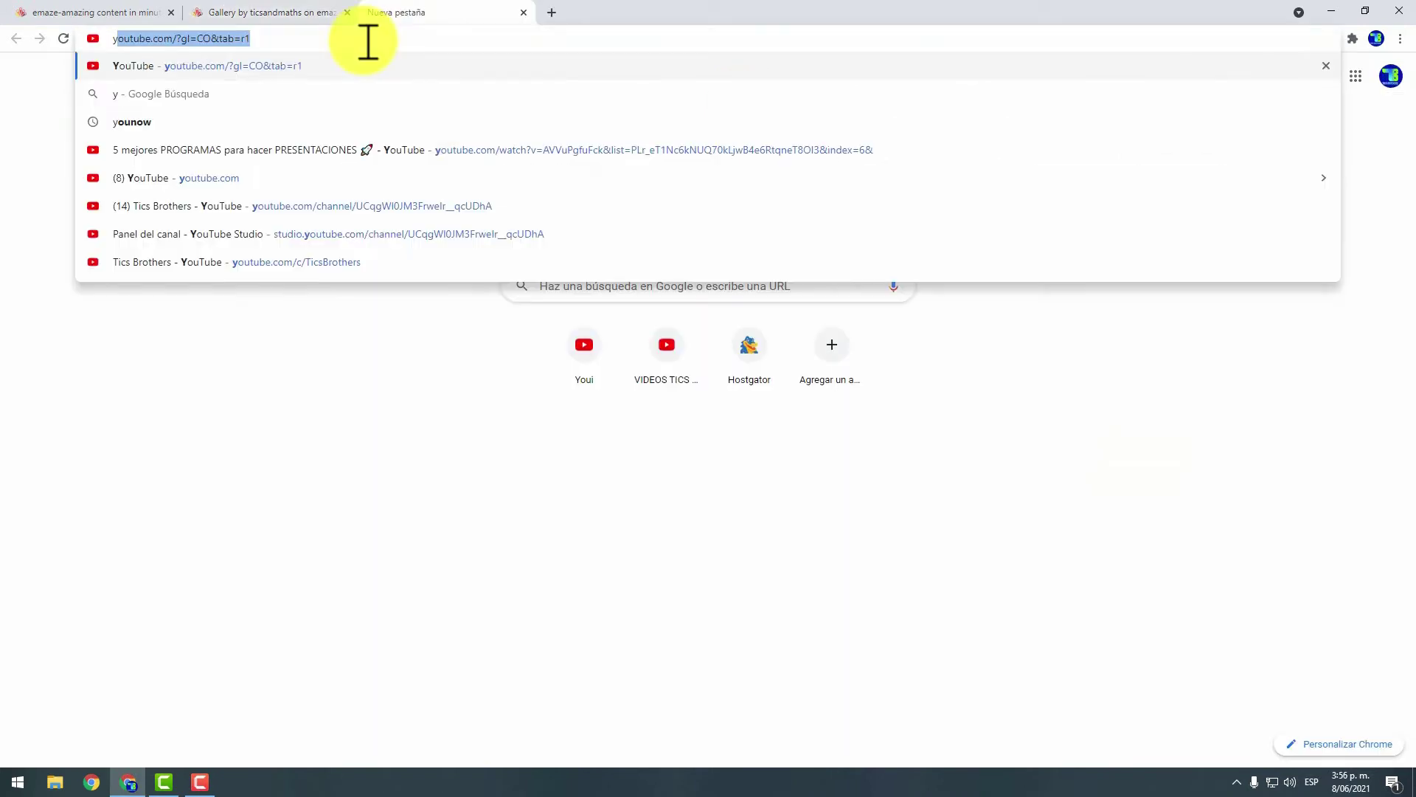
pyautogui.press('Return')
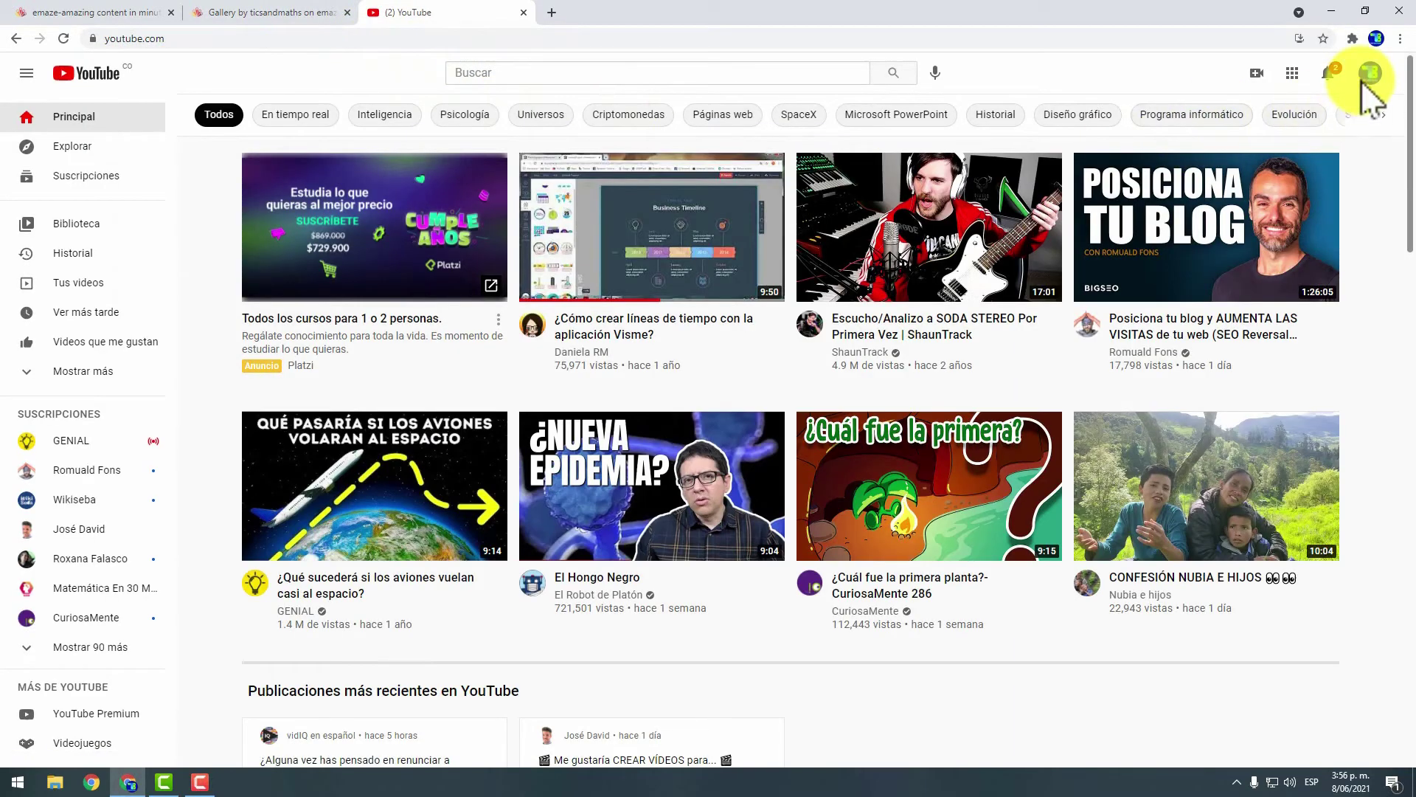
pyautogui.click(1370, 73)
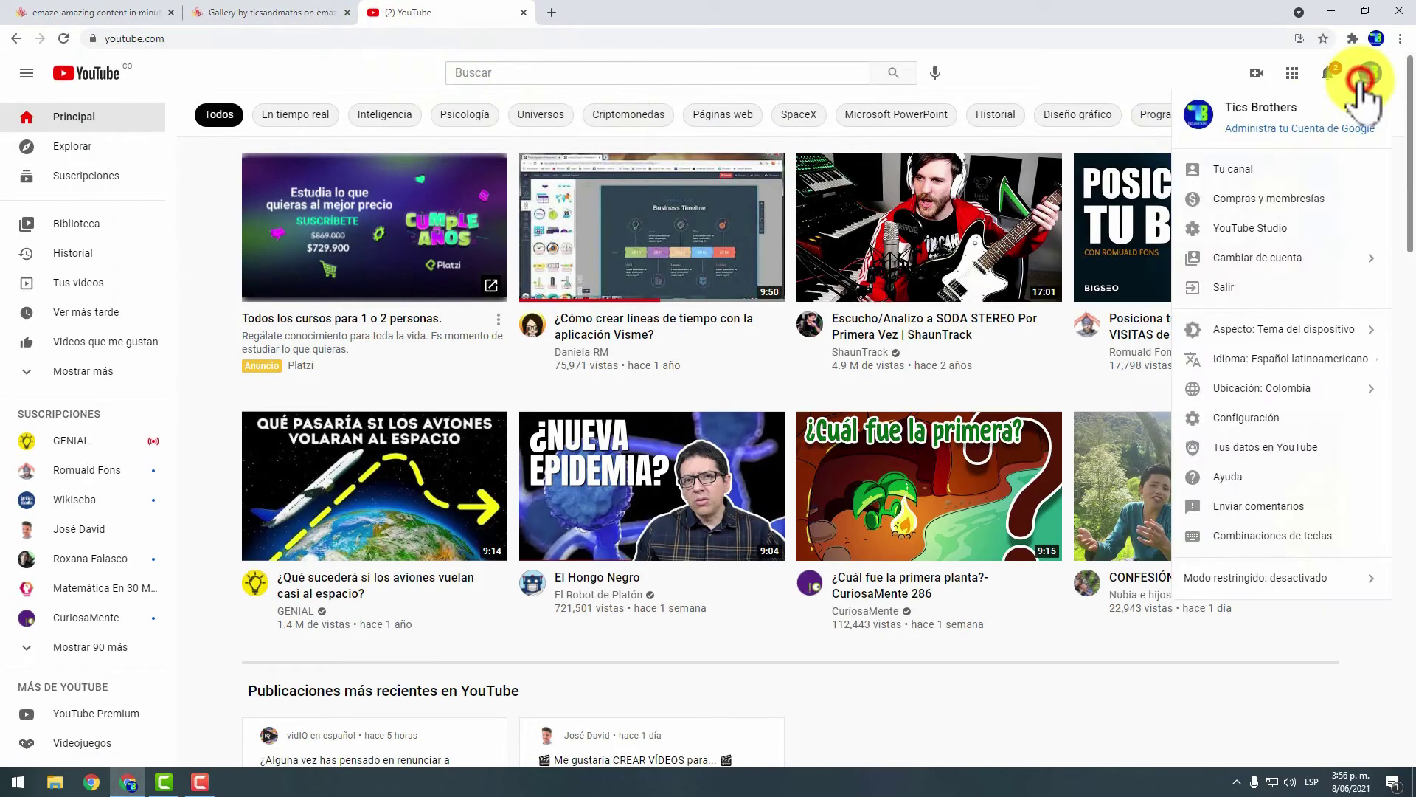
pyautogui.click(1259, 177)
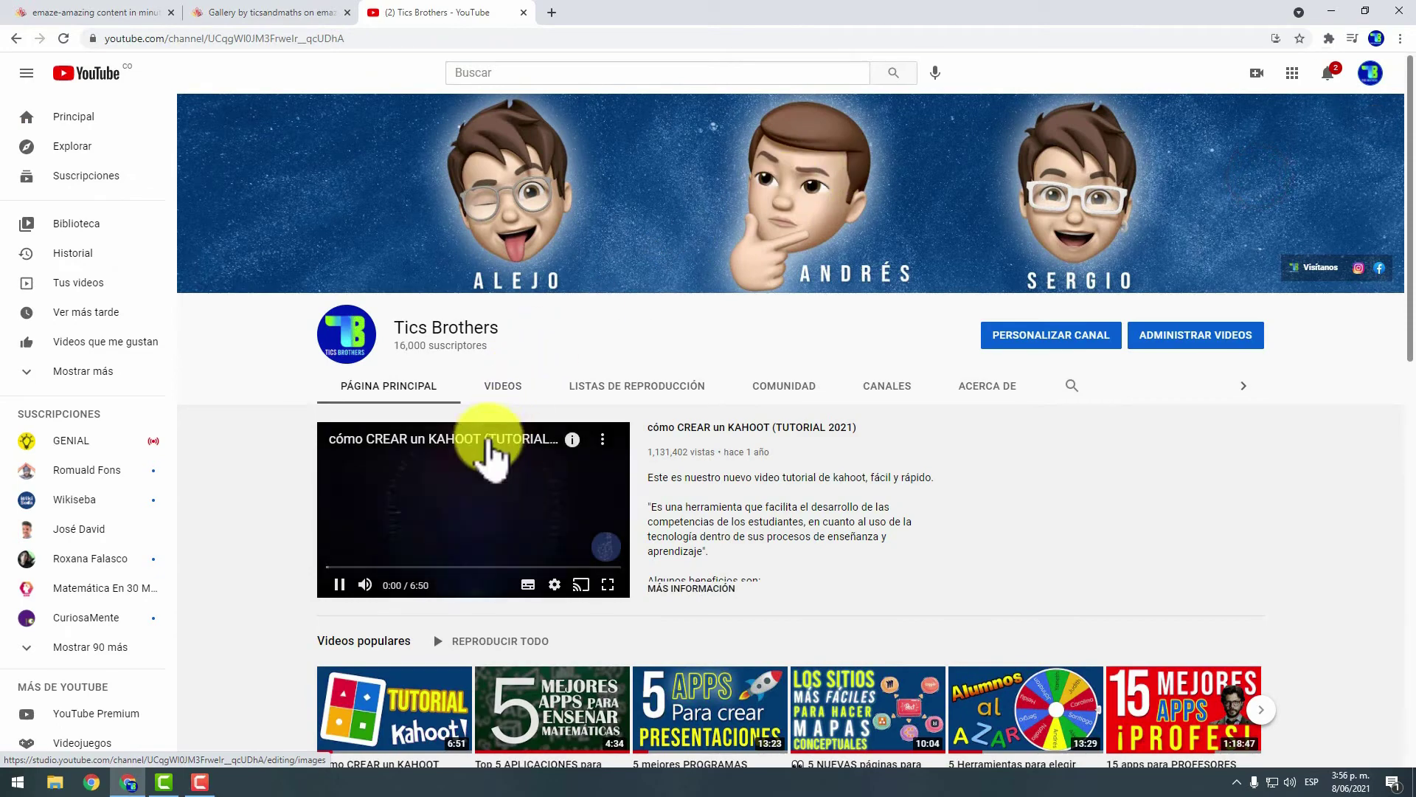
pyautogui.click(436, 425)
# Take the video's web address, close the video tab and return to the Emaze media field.
pyautogui.click(459, 38)
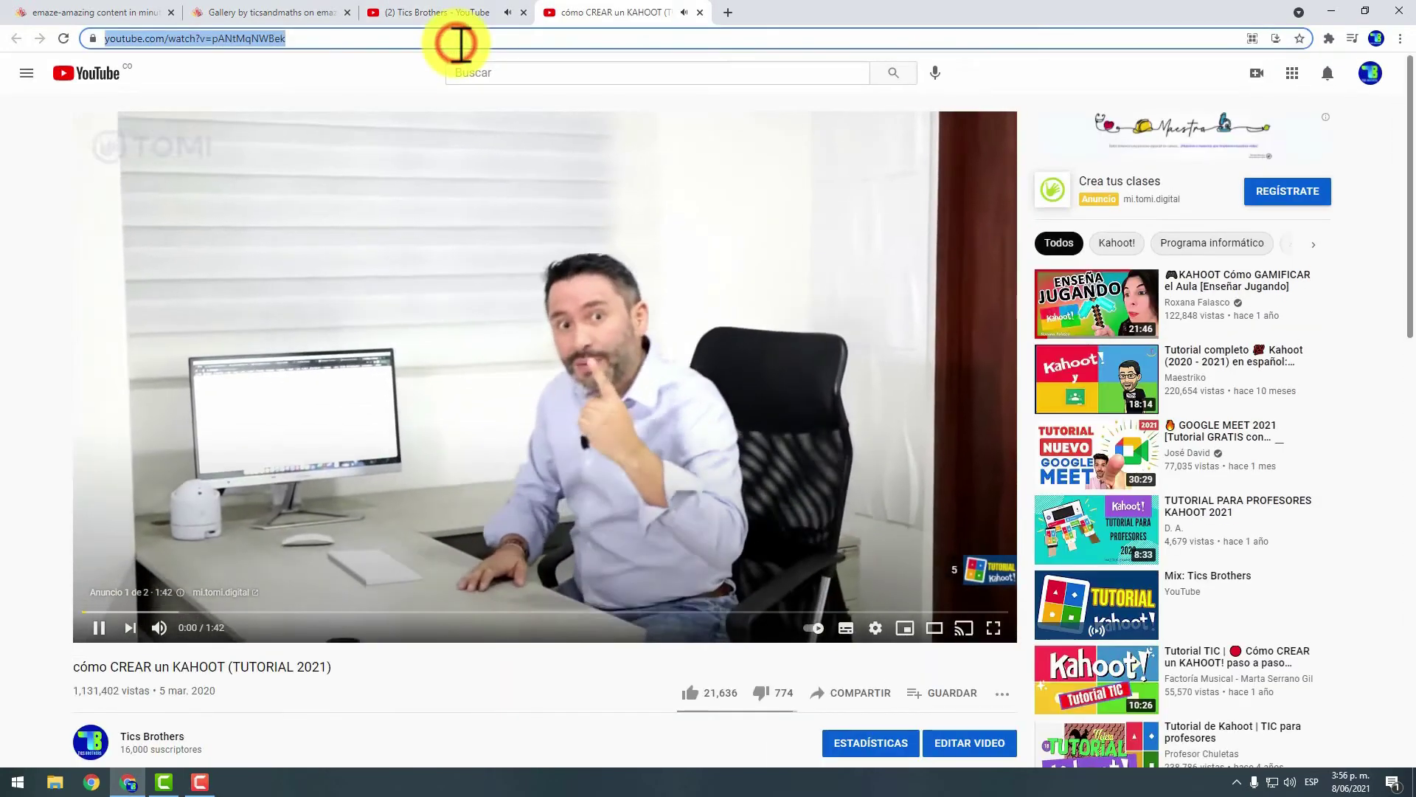
pyautogui.middleClick(596, 15)
pyautogui.click(294, 11)
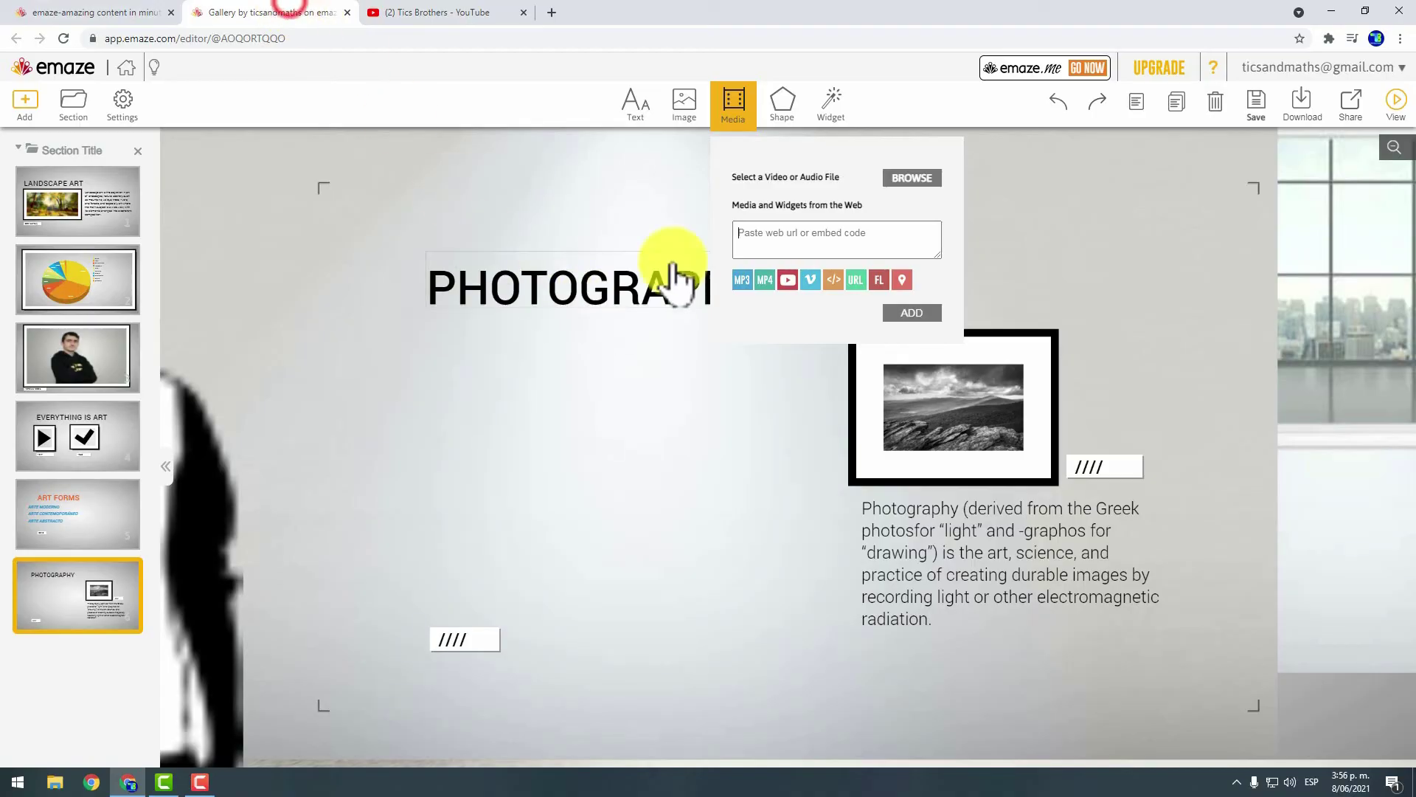
pyautogui.click(745, 235)
# Paste the Kahoot video link, enable Auto play with playback controls left visible, and add it.
pyautogui.write('https://www.youtube.com/watch?v=pANtMqNWBek')
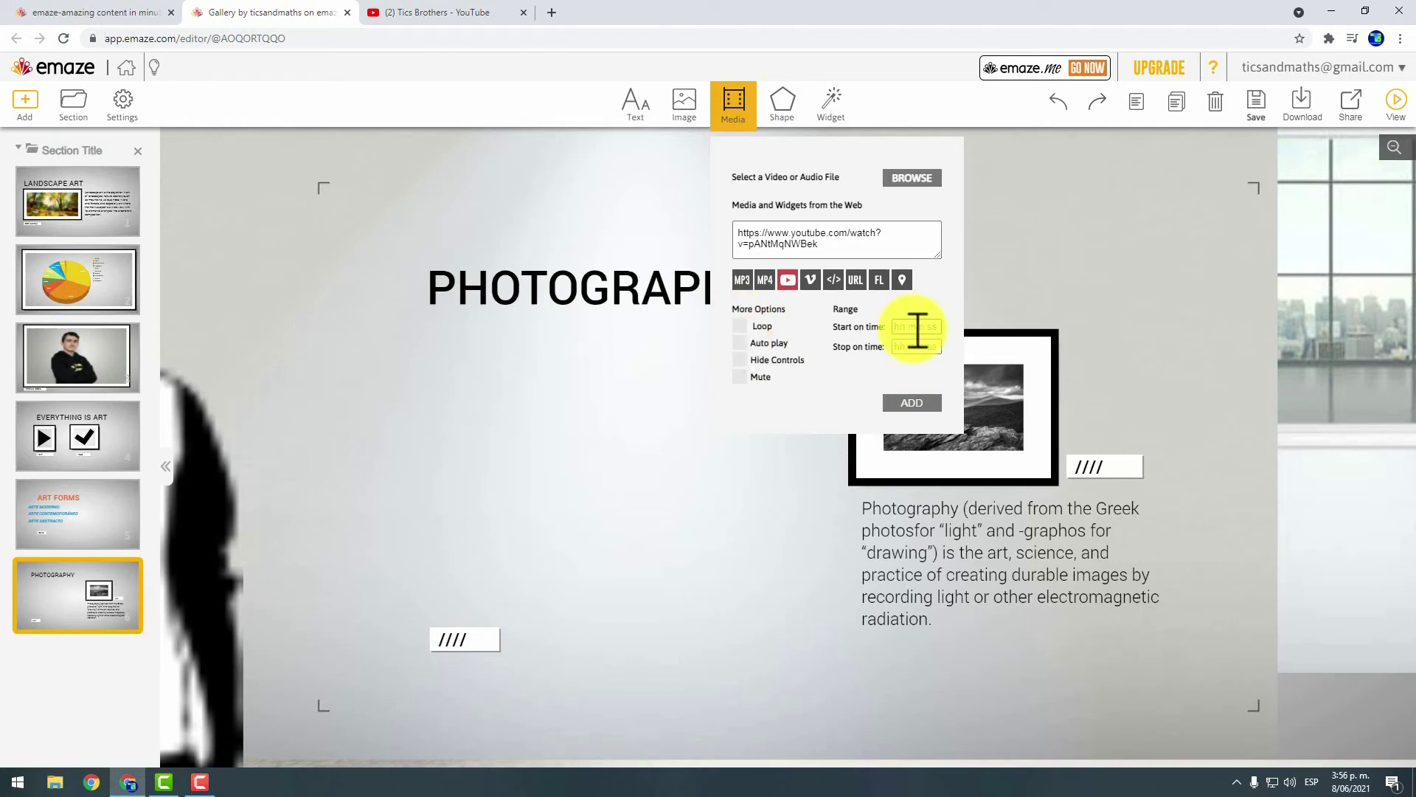
pyautogui.click(738, 343)
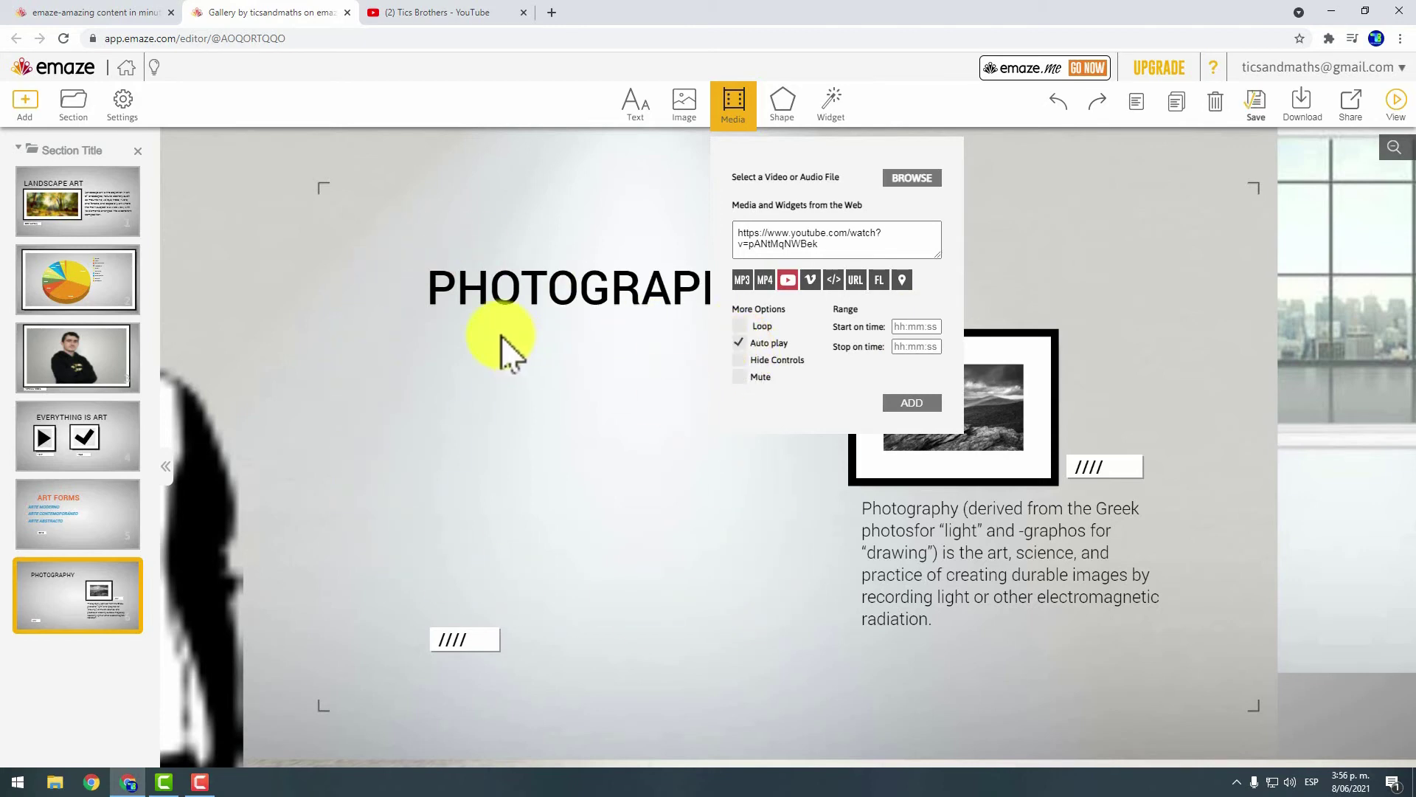
pyautogui.click(739, 360)
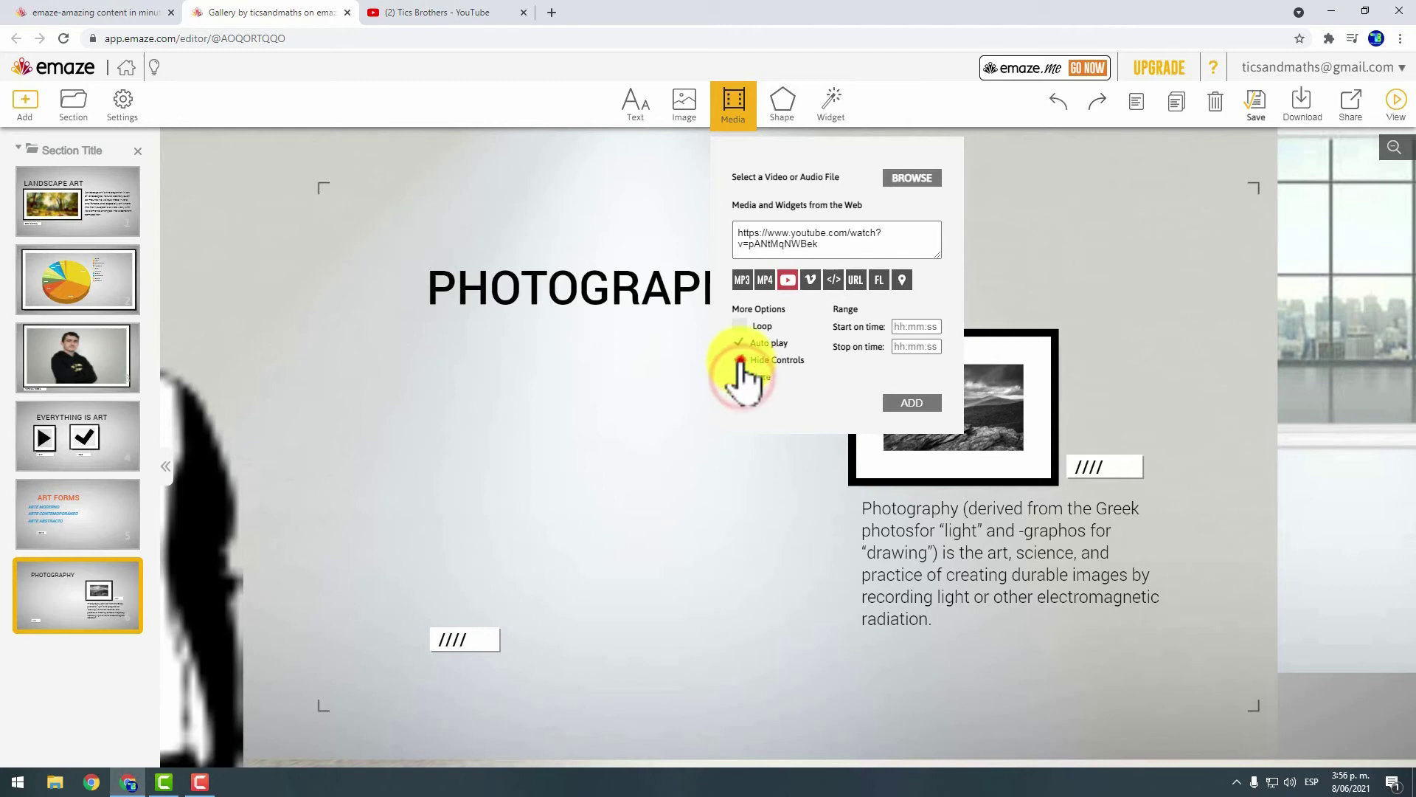
pyautogui.click(740, 360)
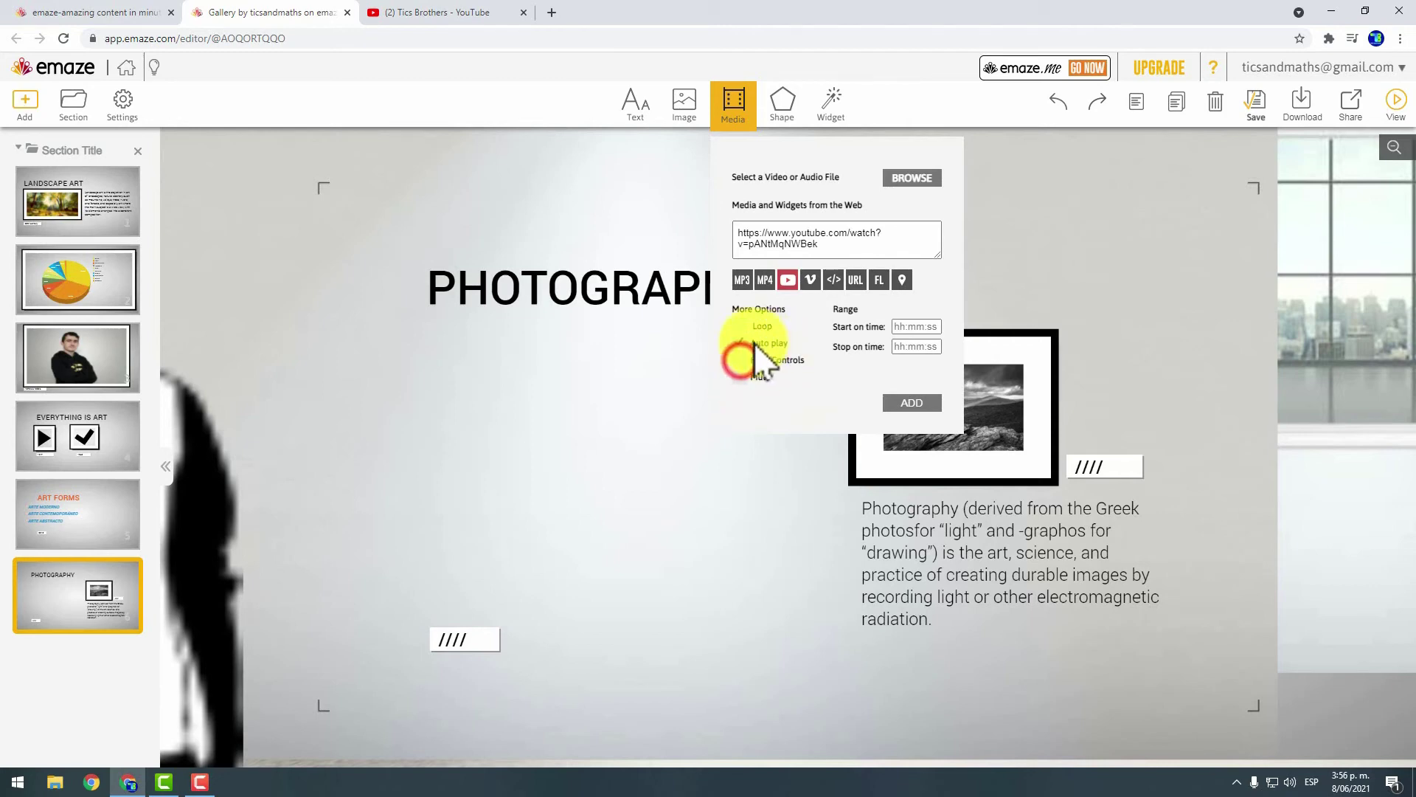
pyautogui.click(915, 405)
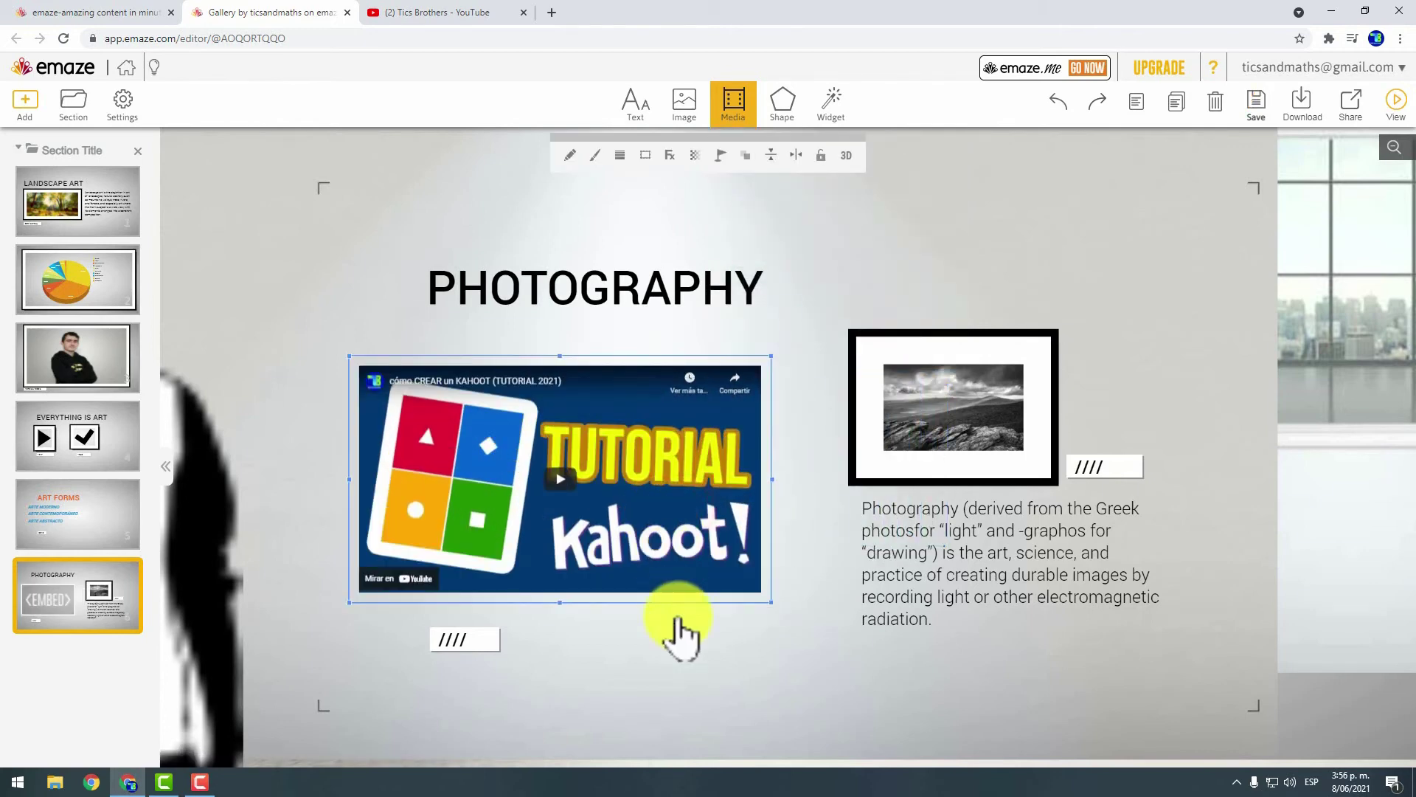
pyautogui.click(679, 633)
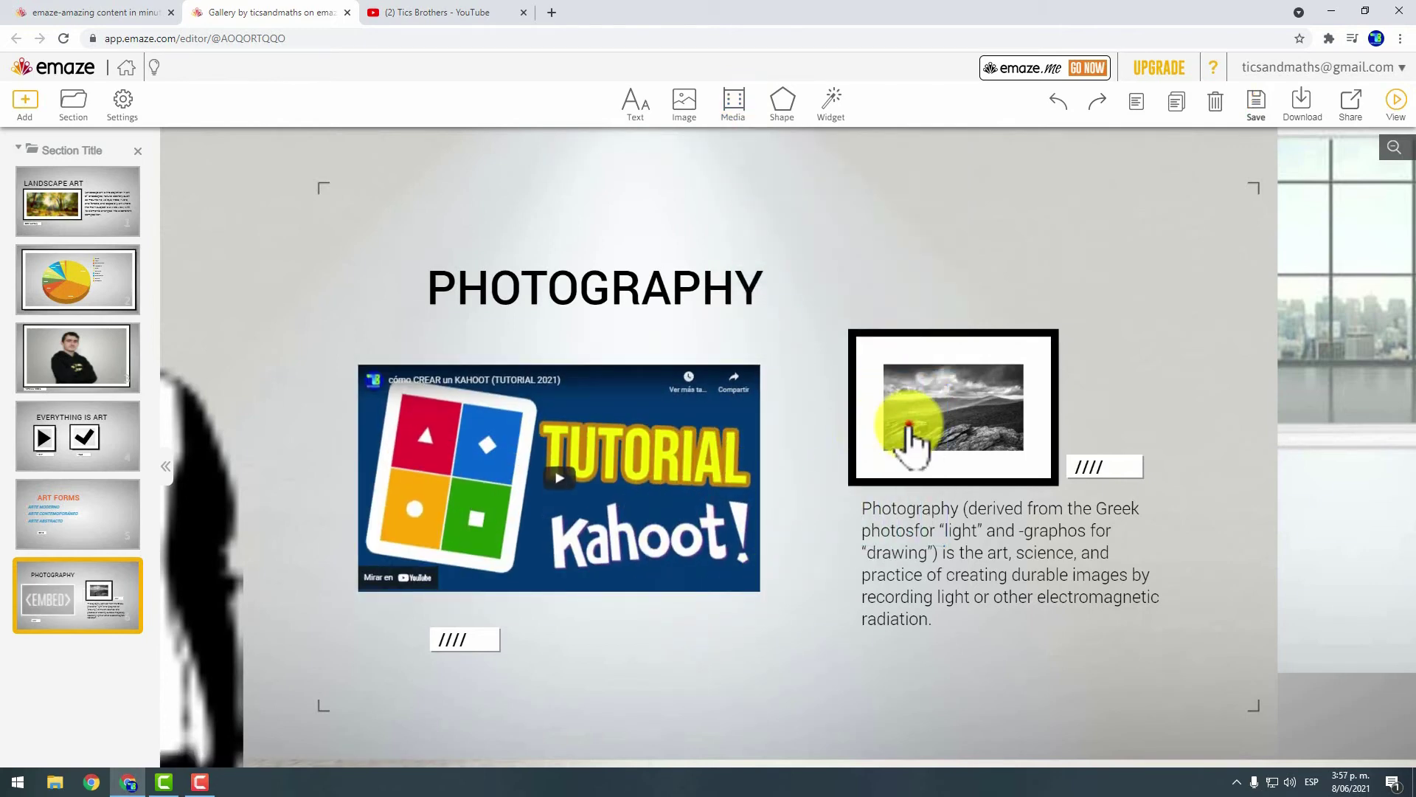
# Delete the framed photograph, its description text and the right-hand //// label.
pyautogui.click(908, 436)
pyautogui.press('Delete')
pyautogui.click(879, 525)
pyautogui.press('Delete')
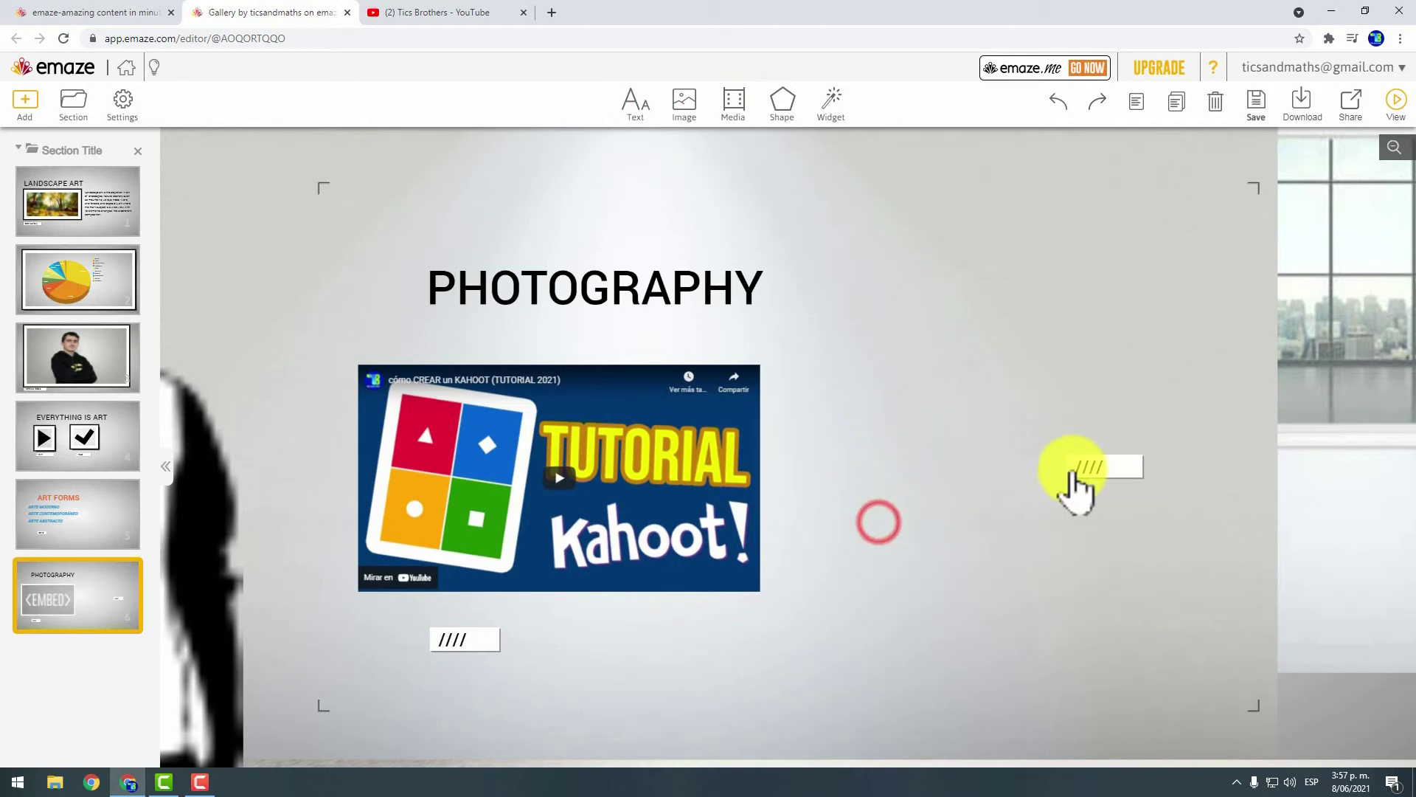
pyautogui.click(1077, 468)
pyautogui.press('Delete')
# Change the label below the video to 'Kahoot video tutorial' and widen it to fit.
pyautogui.click(485, 639)
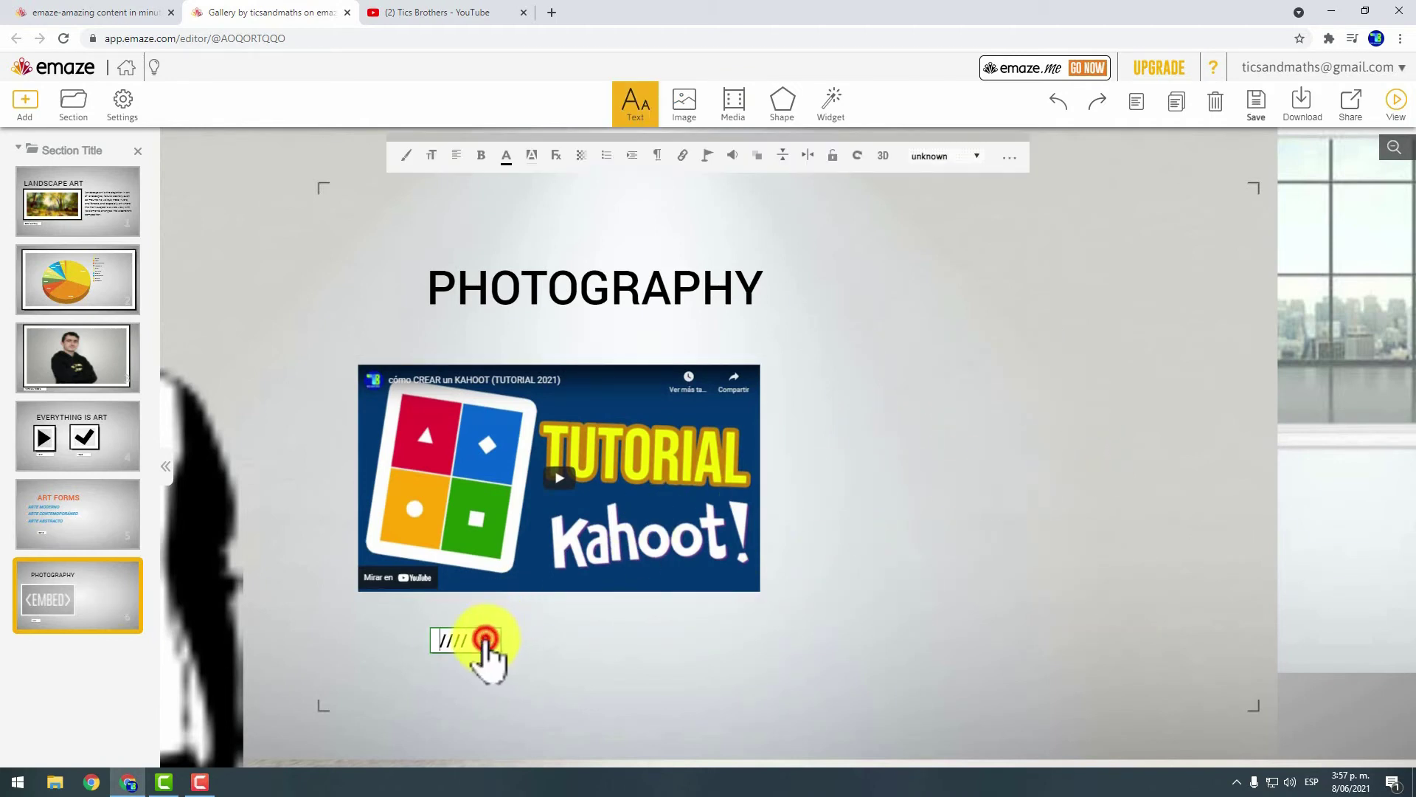
pyautogui.click(487, 639)
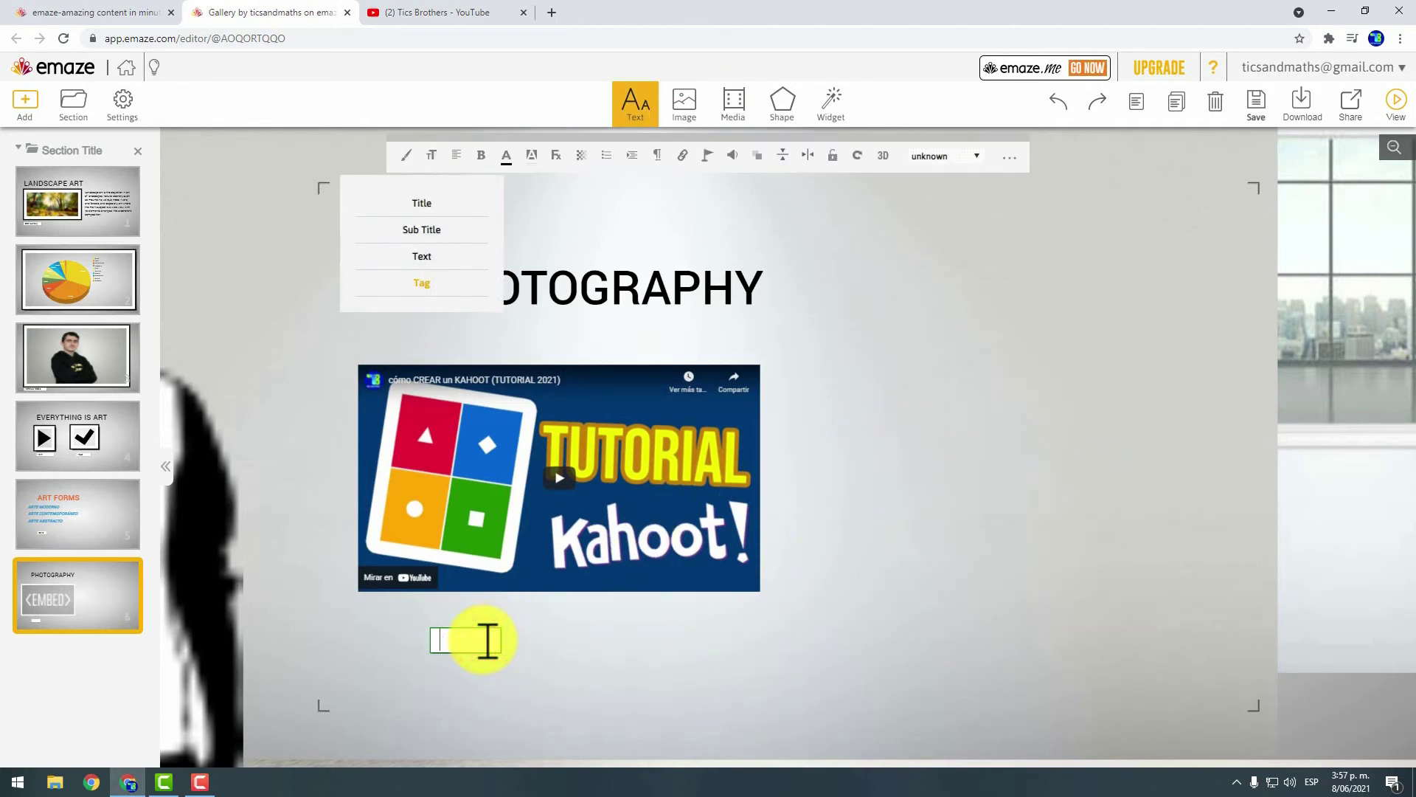
pyautogui.write('Kahoot video tutorial')
pyautogui.moveTo(475, 673)
pyautogui.mouseDown()
pyautogui.moveTo(526, 652)
pyautogui.moveTo(618, 658)
pyautogui.moveTo(601, 648)
pyautogui.mouseUp()
pyautogui.click(718, 649)
pyautogui.click(564, 661)
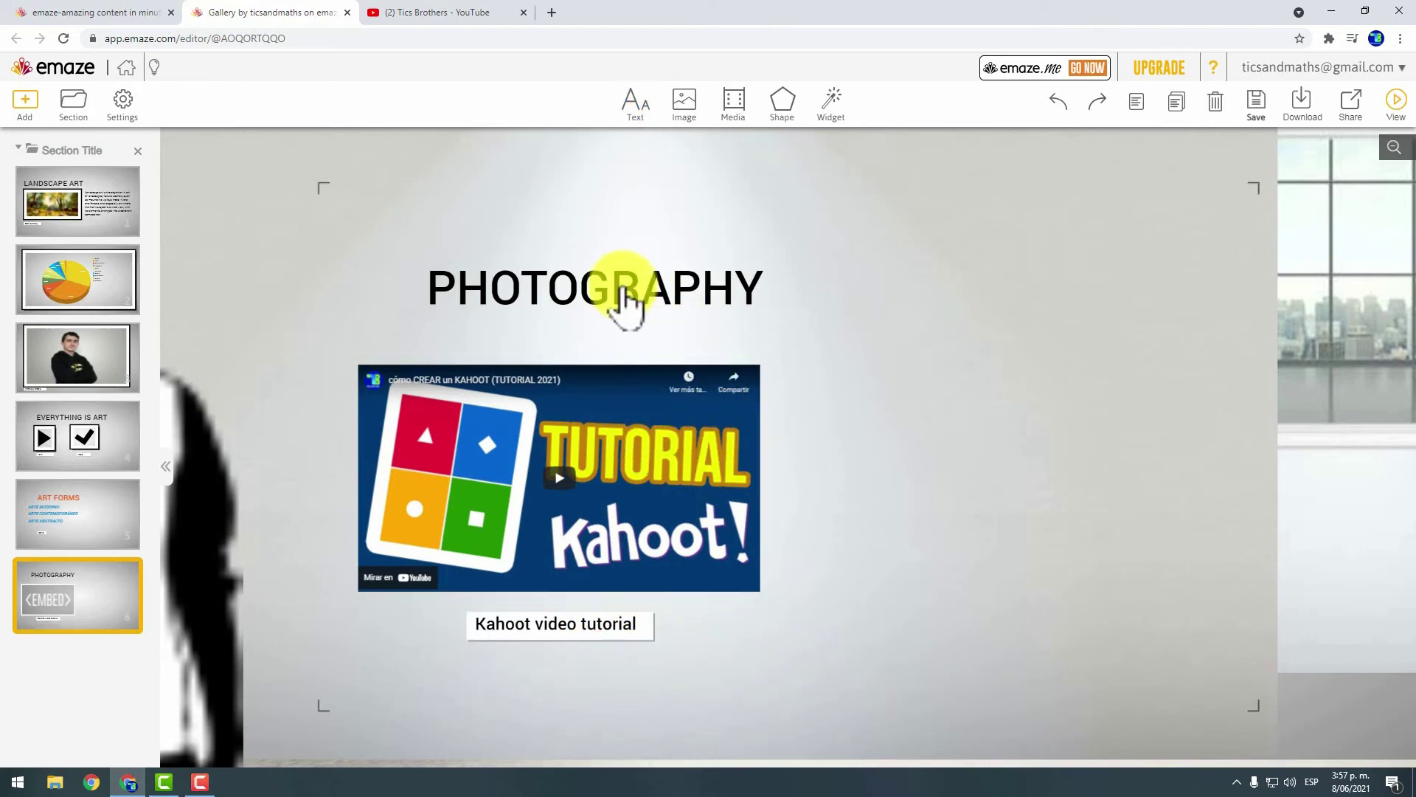
# Move the embedded video slightly up beneath the PHOTOGRAPHY title.
pyautogui.click(645, 267)
pyautogui.click(629, 413)
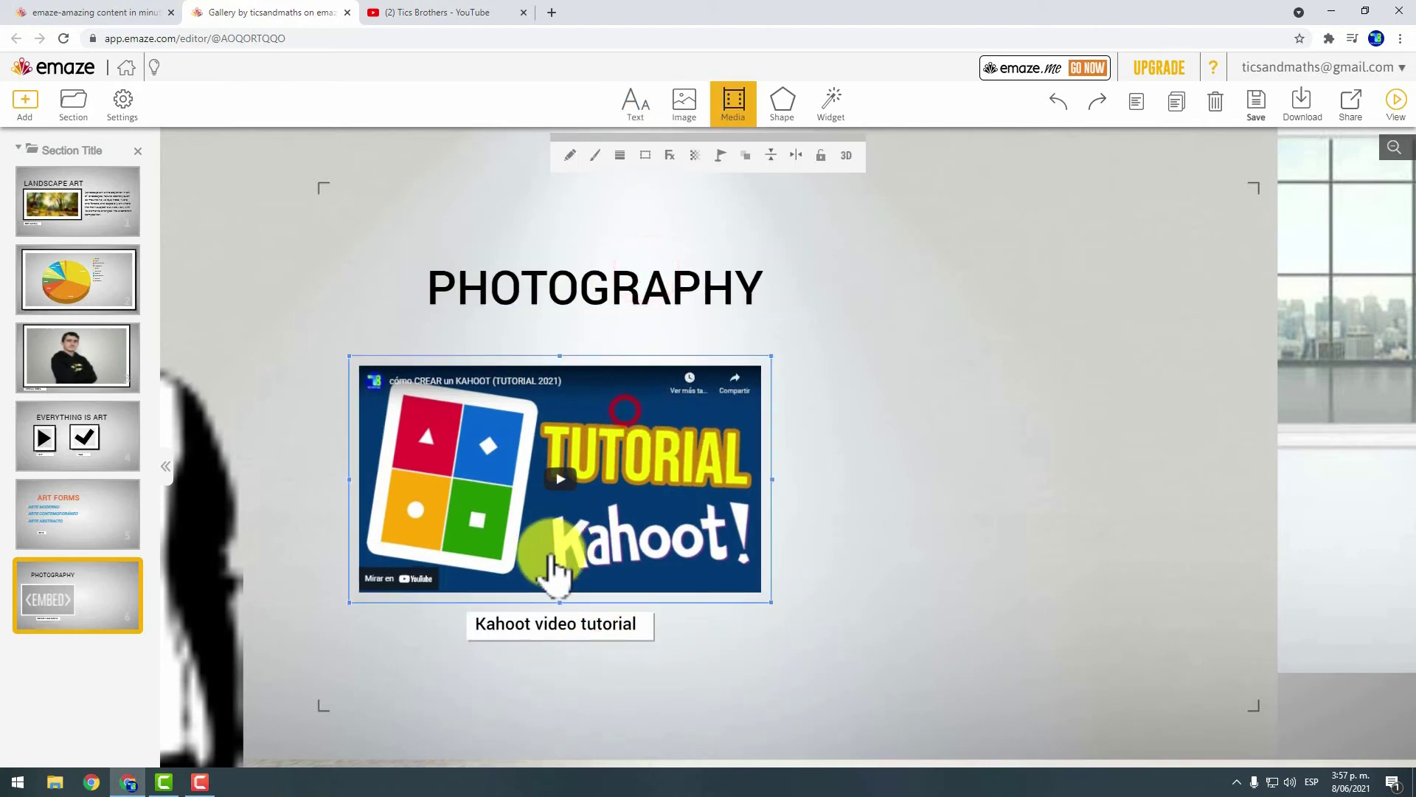
pyautogui.click(900, 419)
pyautogui.moveTo(674, 458); pyautogui.dragTo(673, 443)
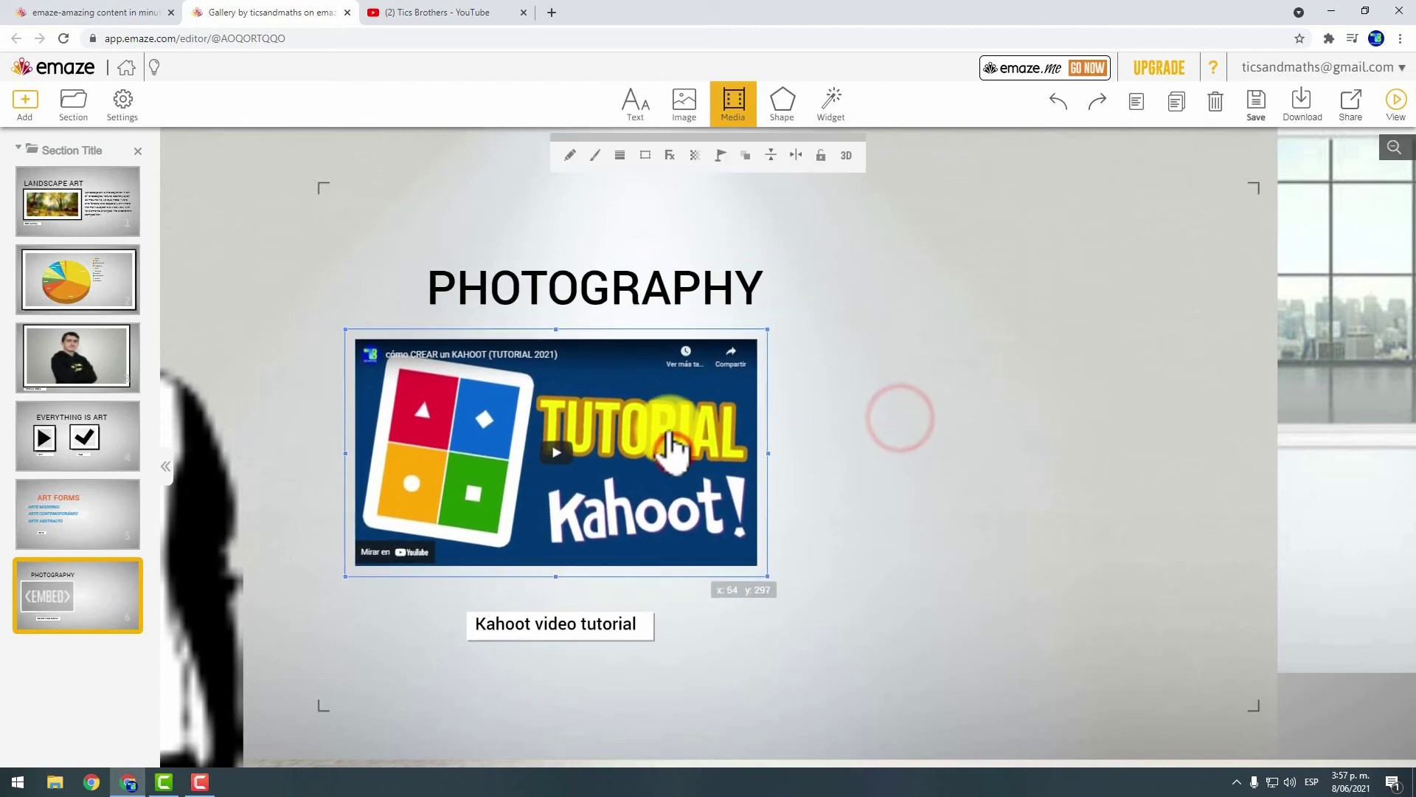
pyautogui.click(848, 428)
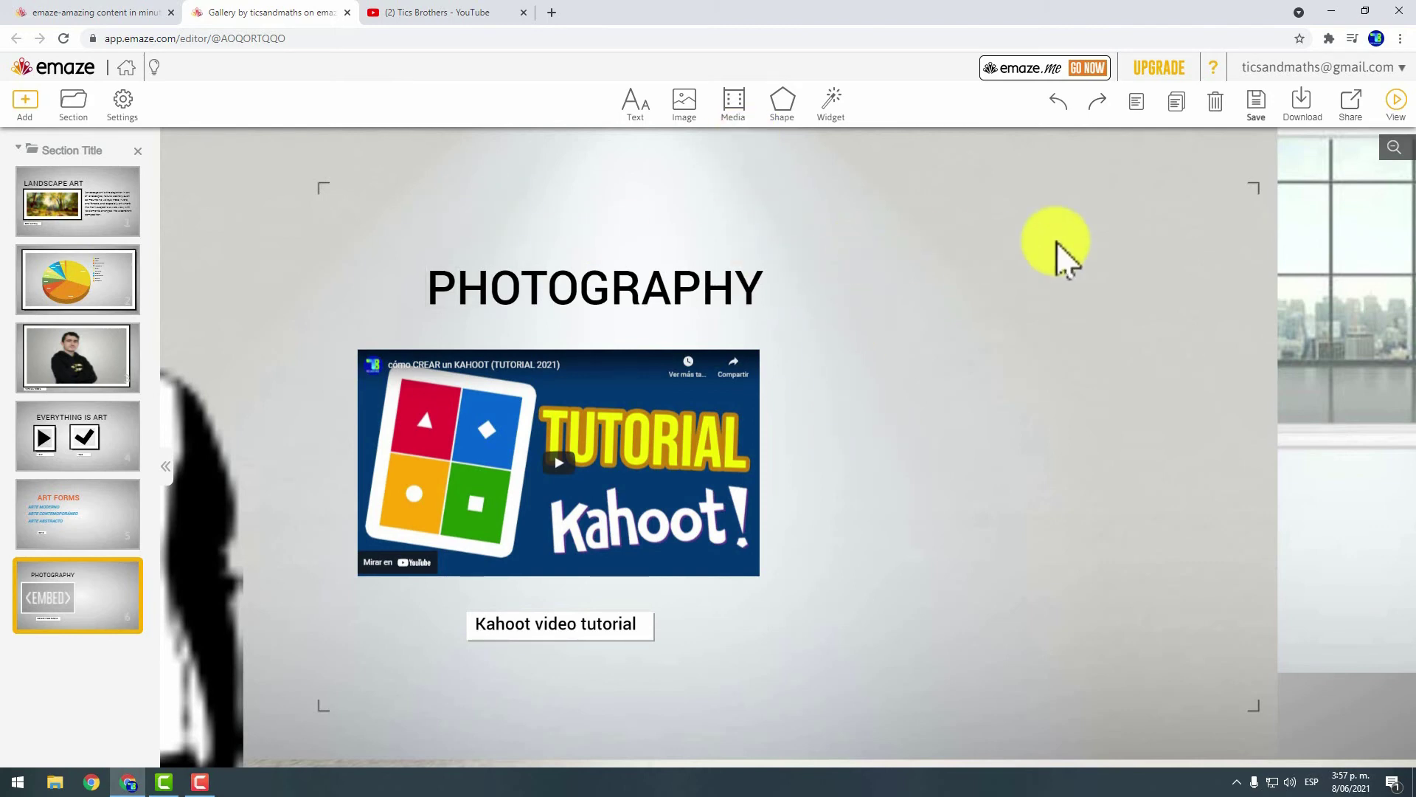
# With the Landscape Art slide selected, copy the presentation's link from the Share options.
pyautogui.click(91, 166)
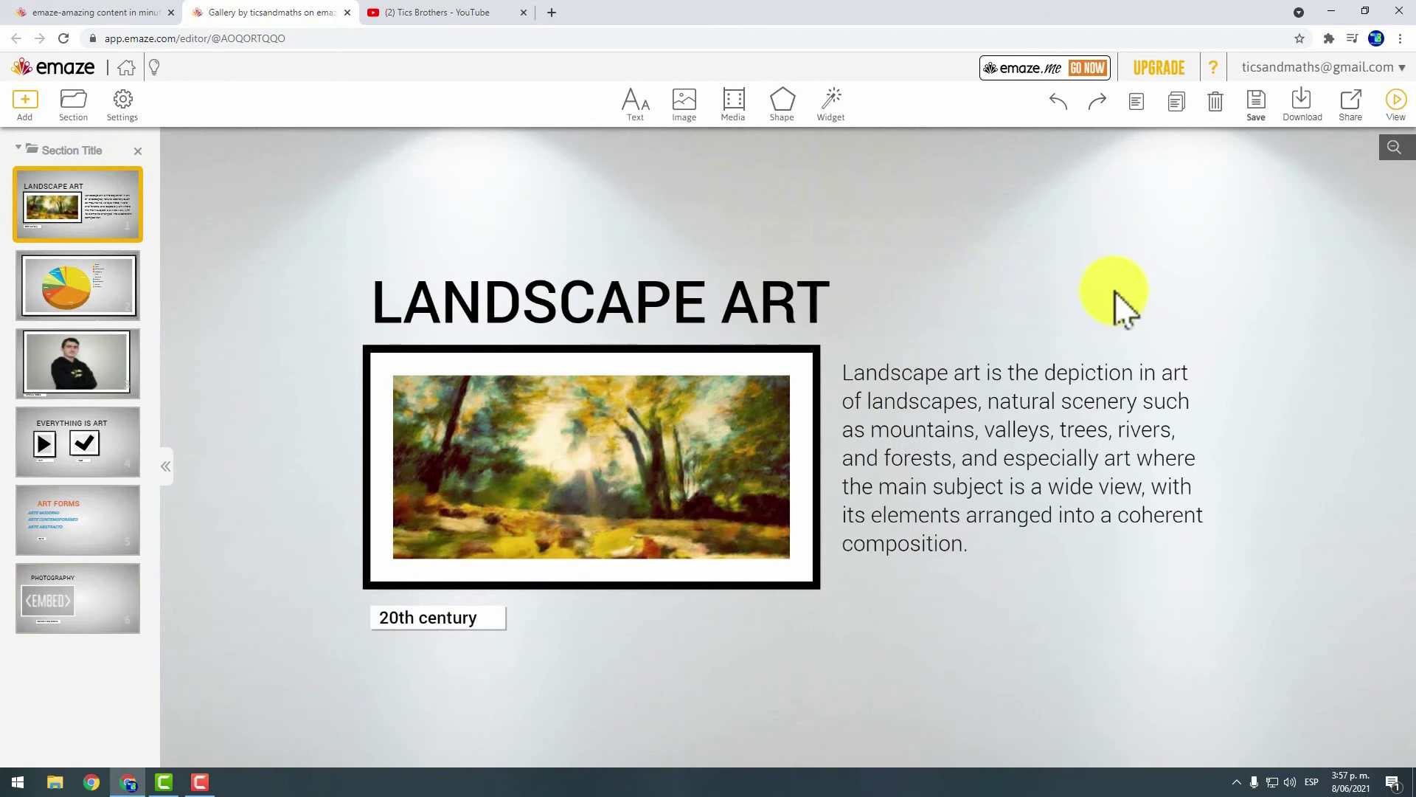
pyautogui.click(1285, 111)
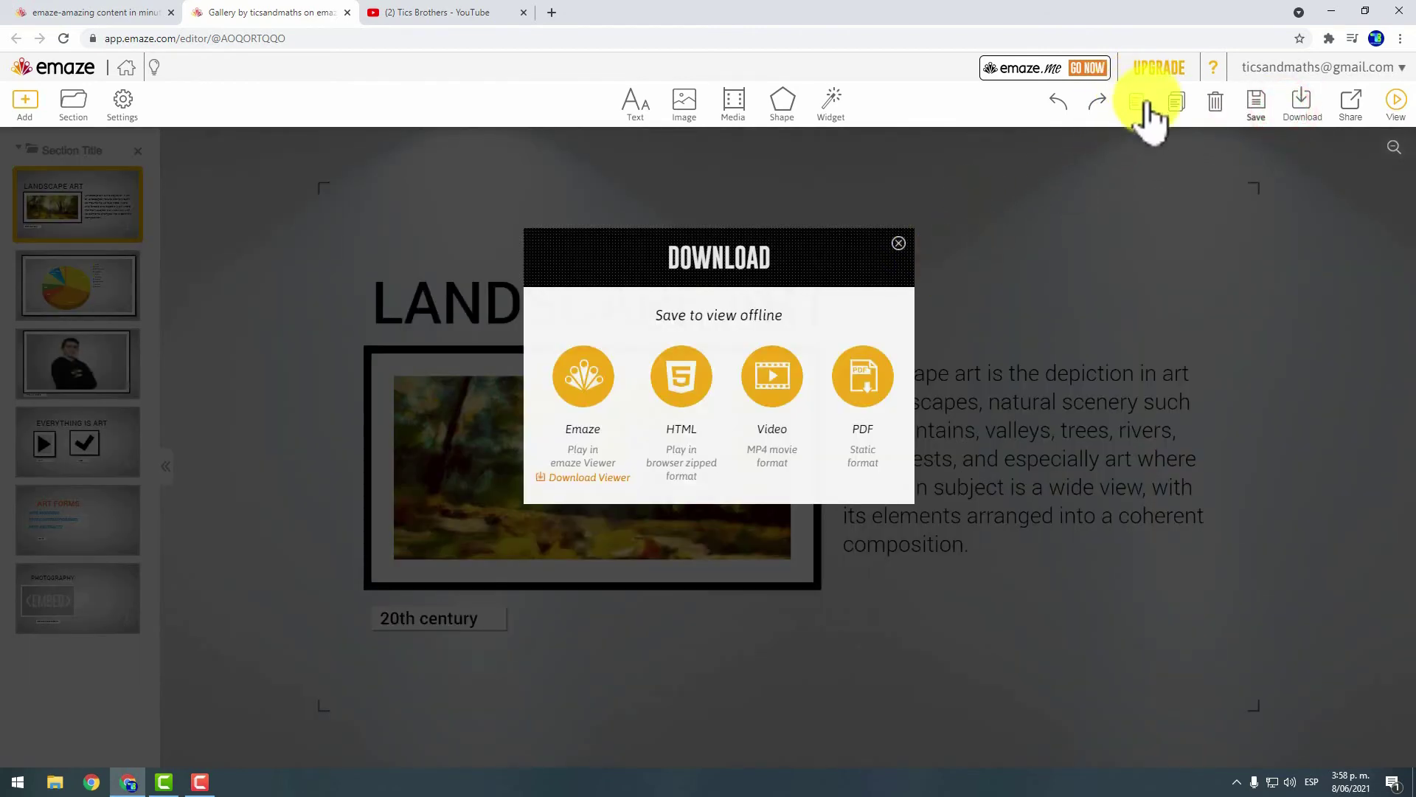
pyautogui.click(898, 244)
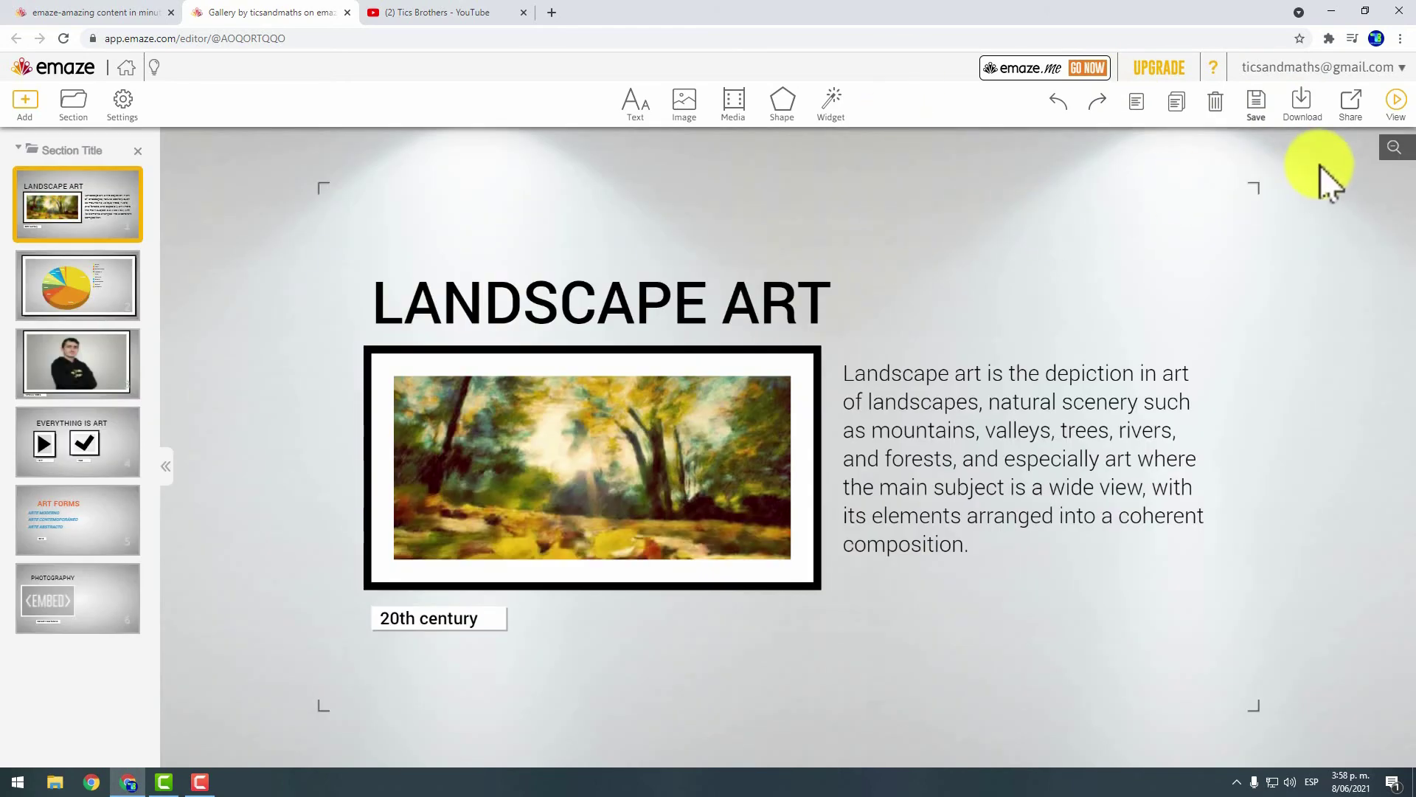
pyautogui.click(1352, 109)
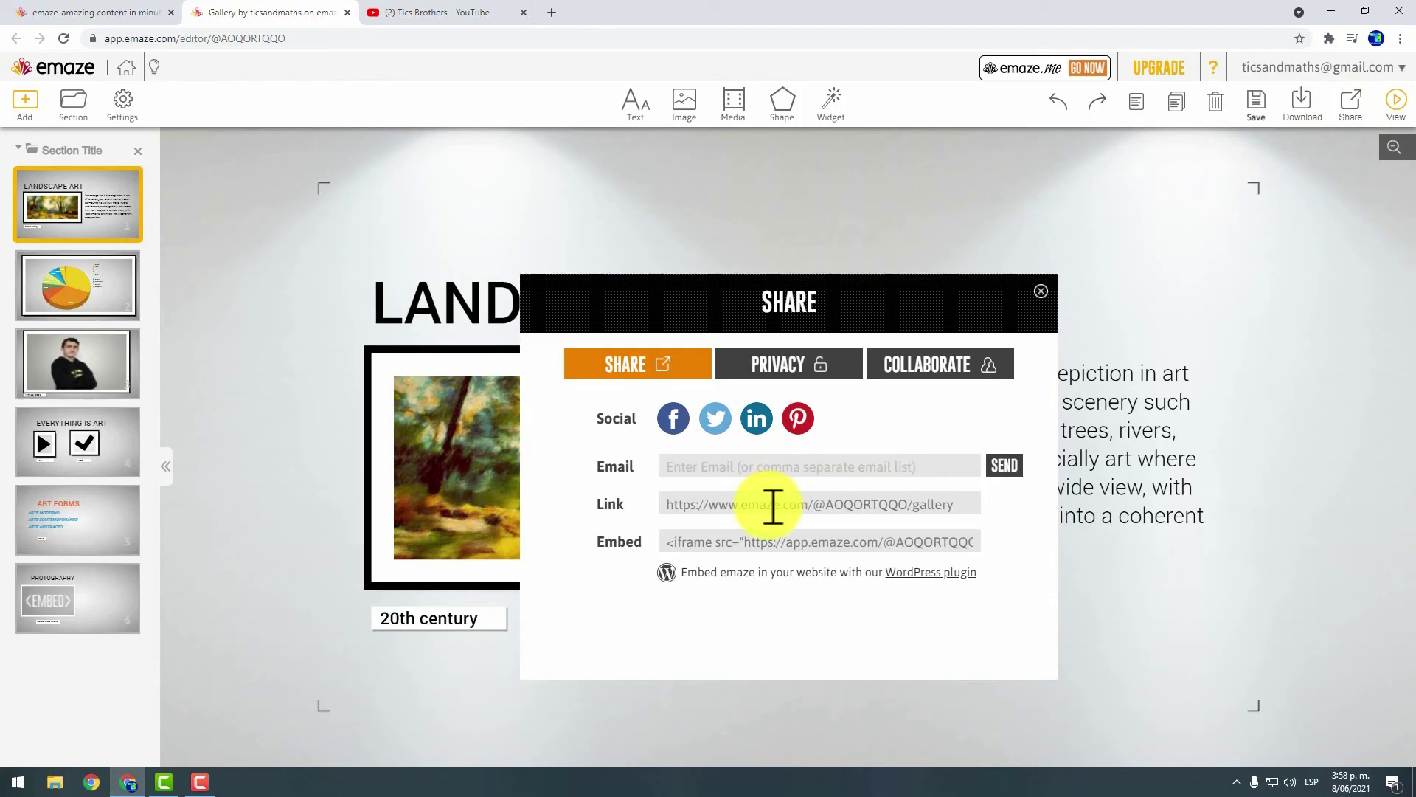
pyautogui.click(773, 506)
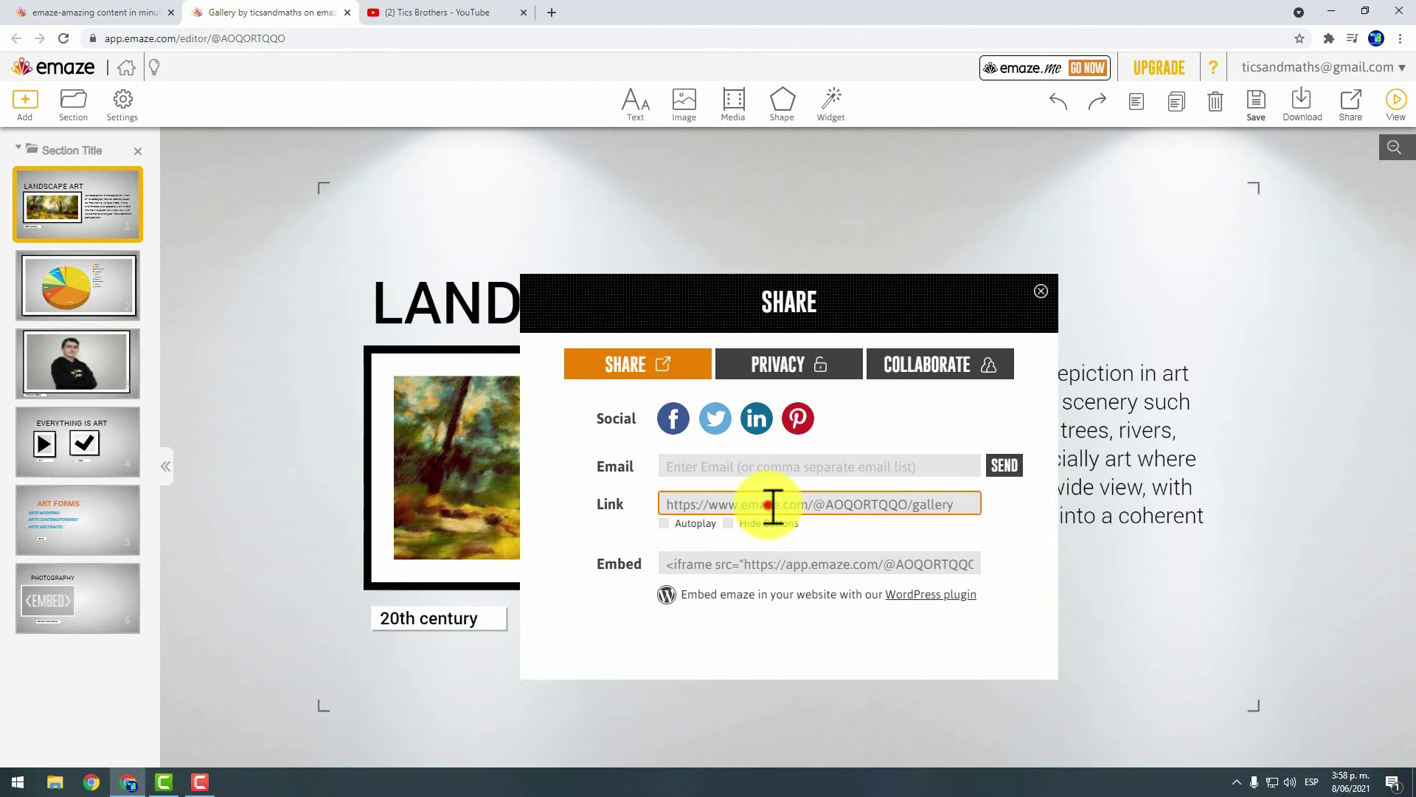
pyautogui.click(774, 507)
pyautogui.hotkey('ctrl', 'c')
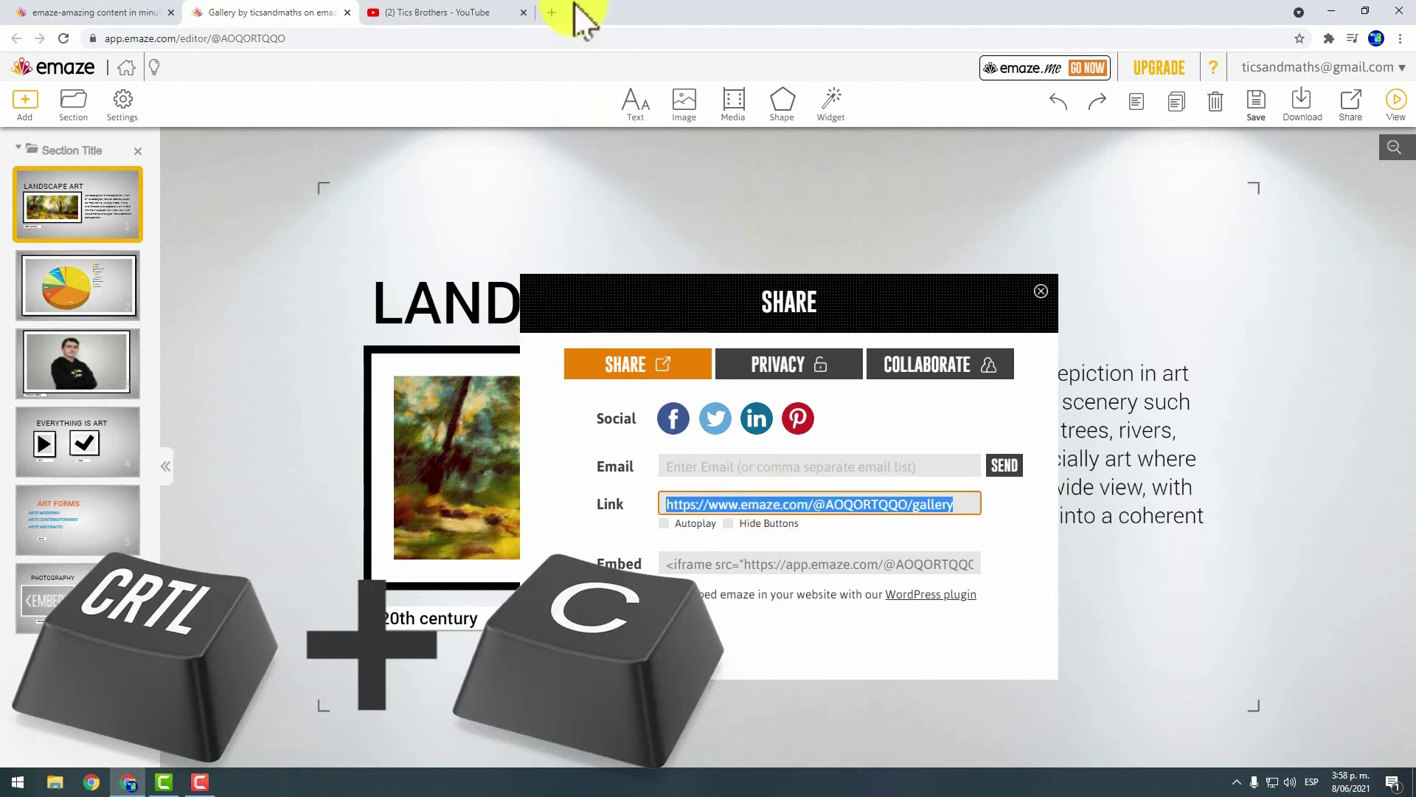
# Load the copied share link in a new browser tab.
pyautogui.click(554, 13)
pyautogui.hotkey('ctrl', 'v')
pyautogui.press('Return')
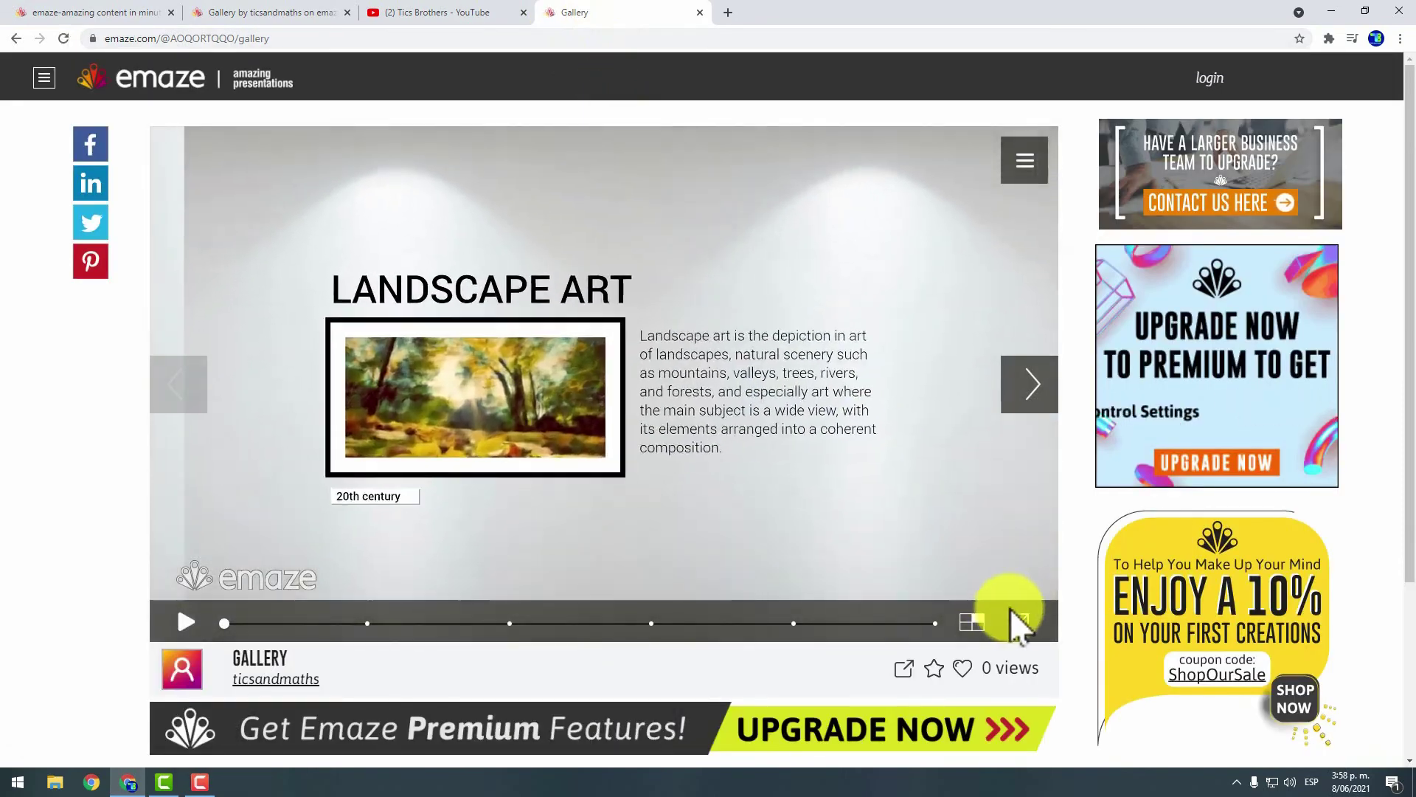
# Autoplay the published gallery in full screen, then exit full screen with Esc.
pyautogui.click(1021, 623)
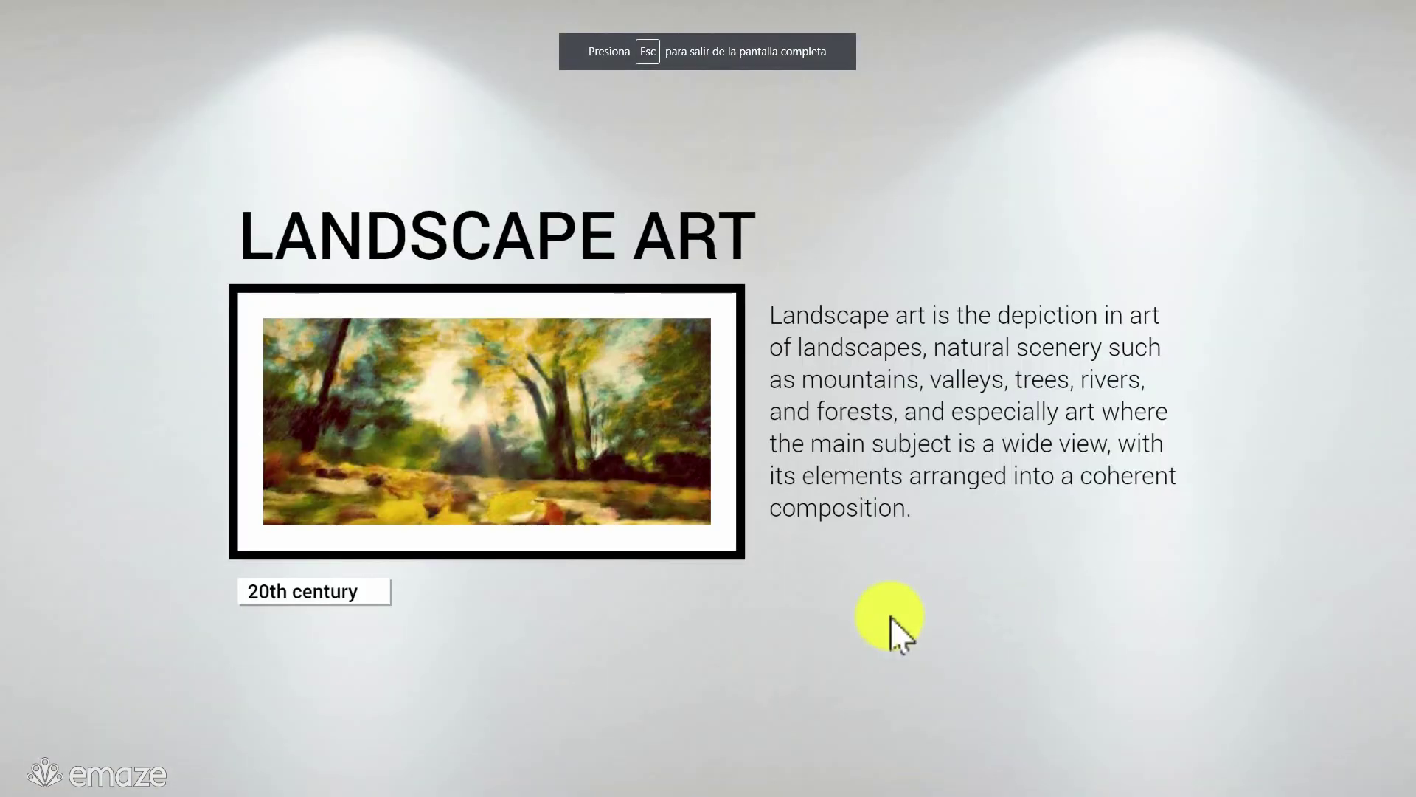
pyautogui.click(41, 773)
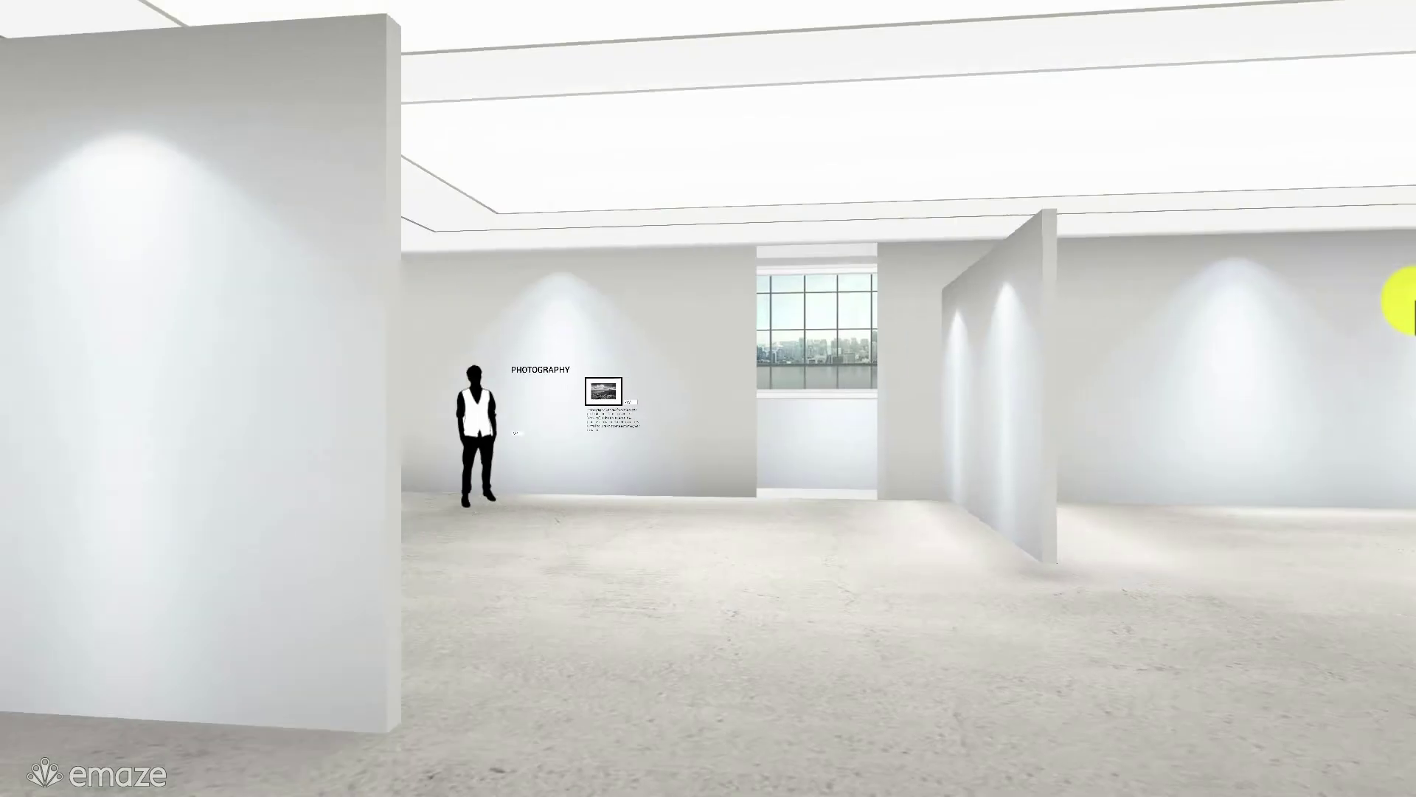
pyautogui.press('Escape')
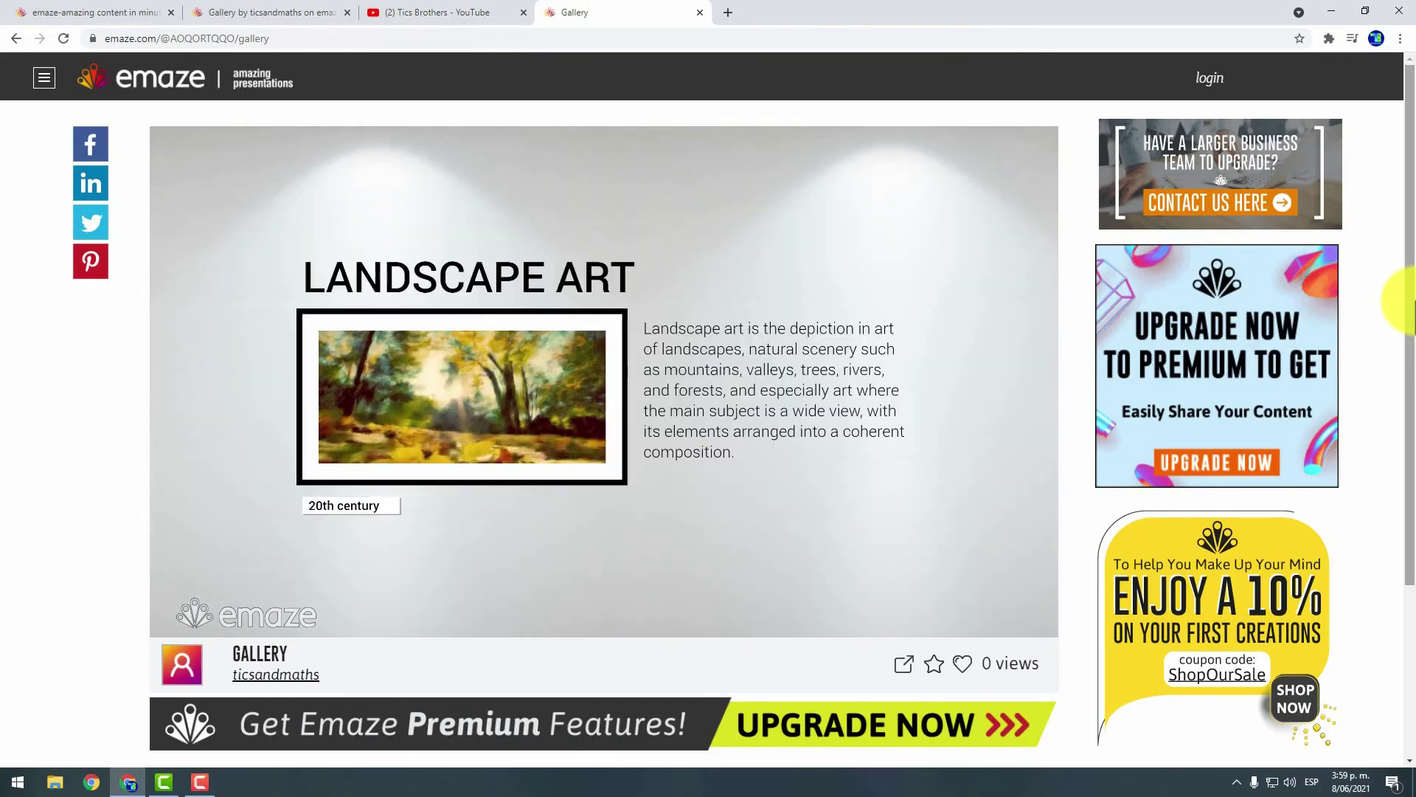